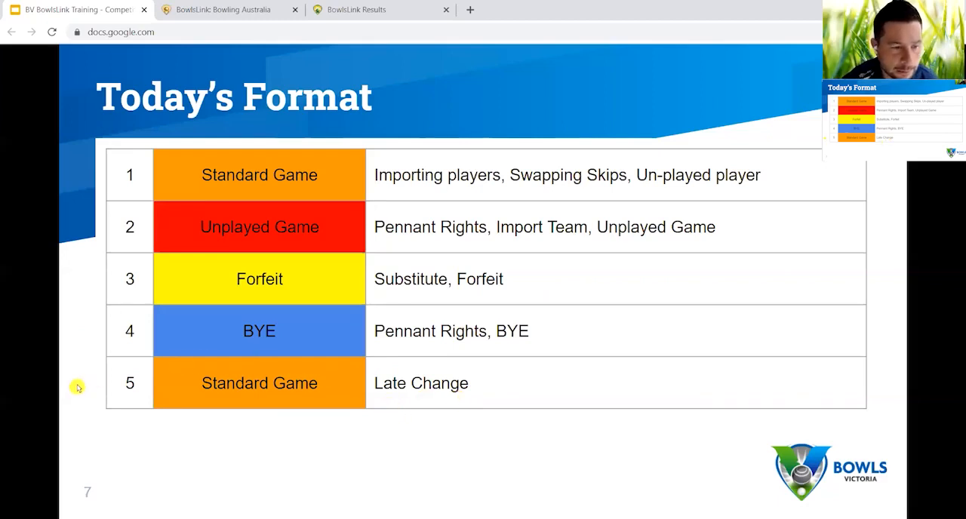
# Switch to BowlsLink Beta and sign in with the member's national ID and account password.
pyautogui.click(246, 11)
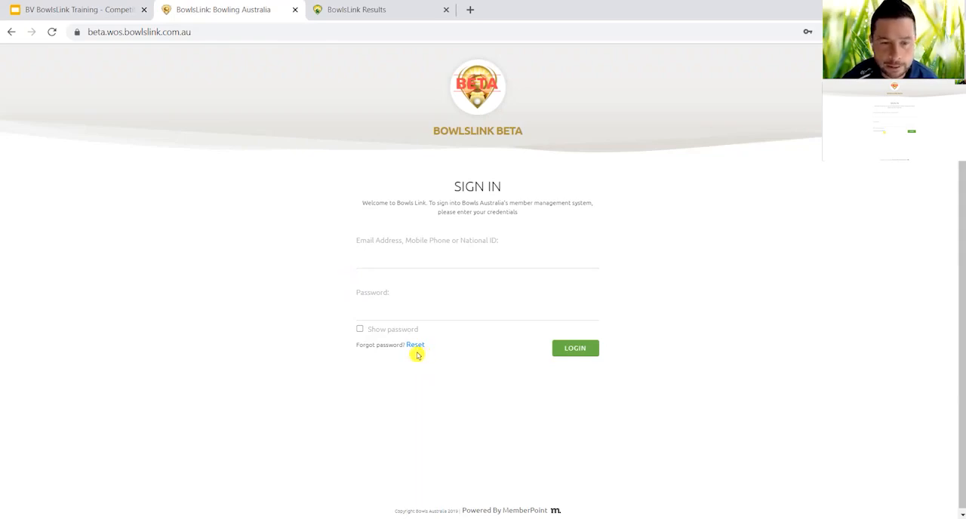
pyautogui.click(378, 263)
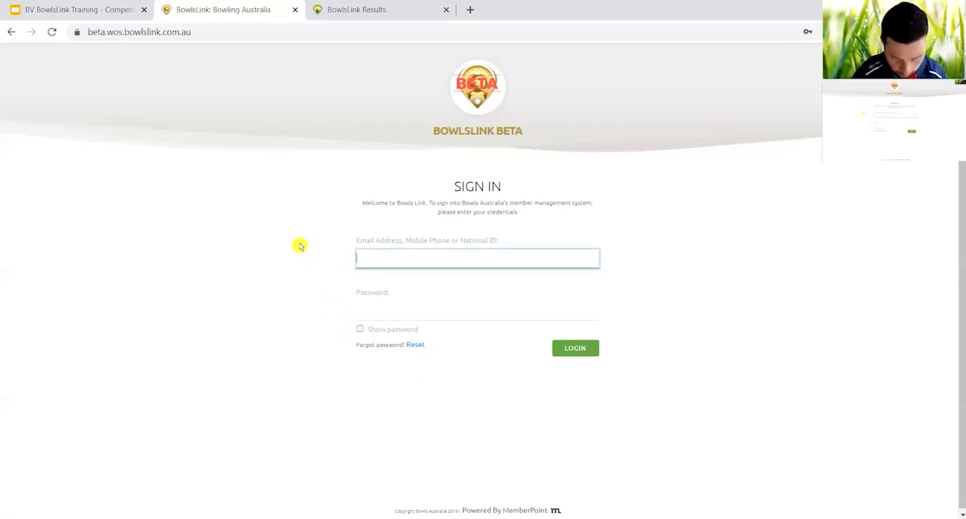
pyautogui.write('279')
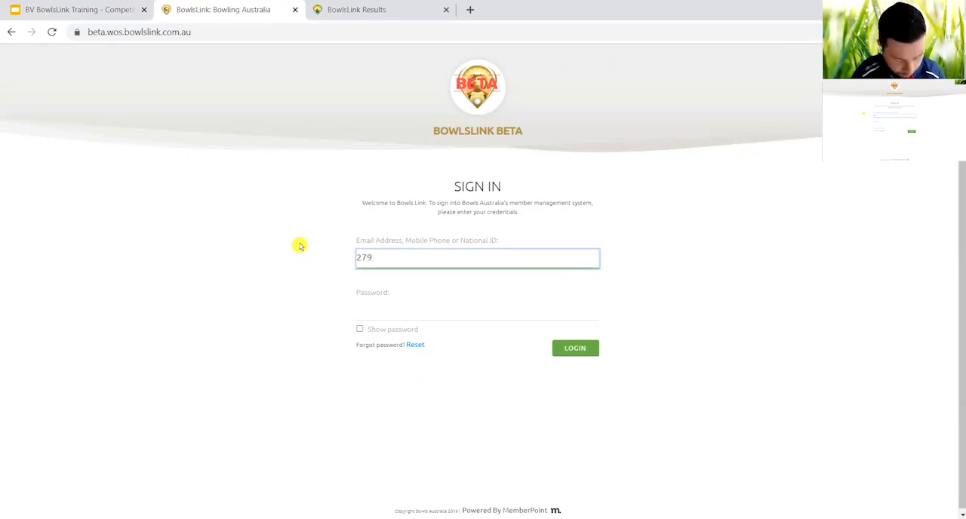
pyautogui.press('Tab')
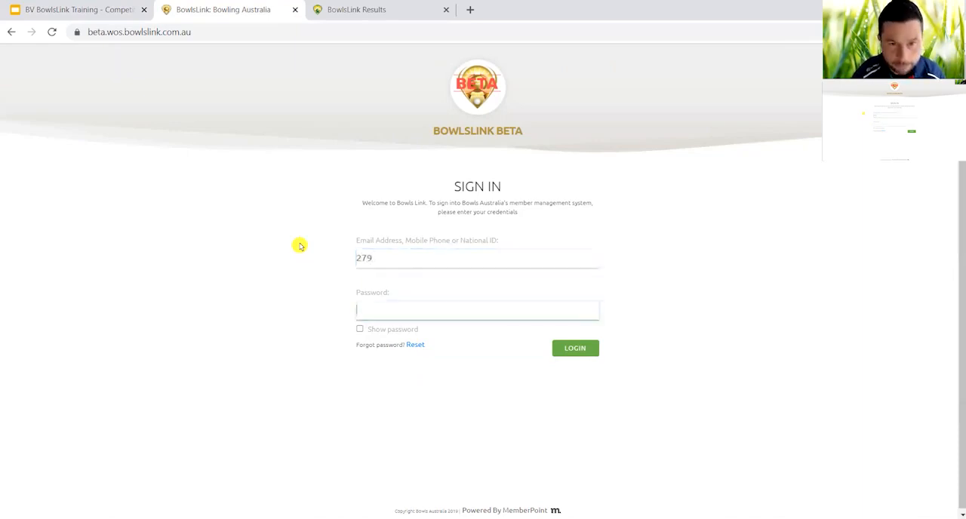
pyautogui.write('********')
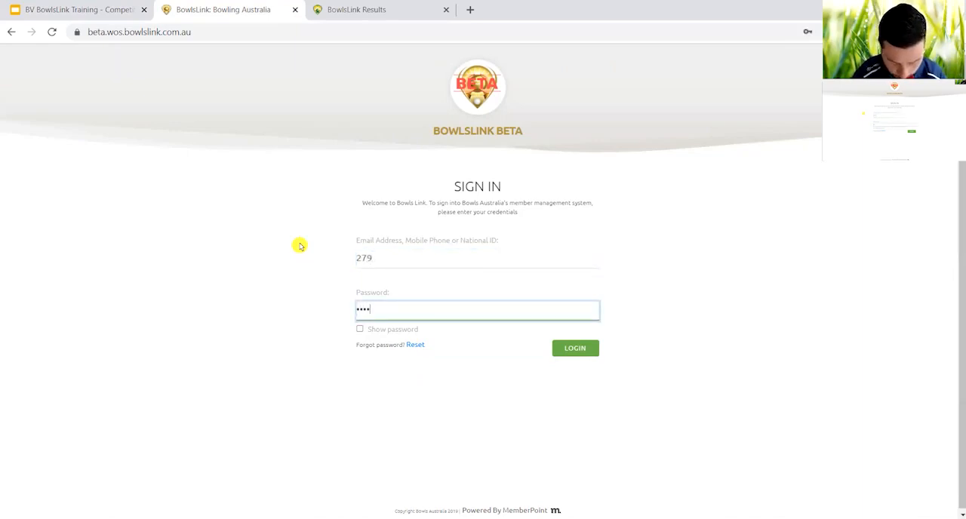
pyautogui.write('*')
pyautogui.press('Return')
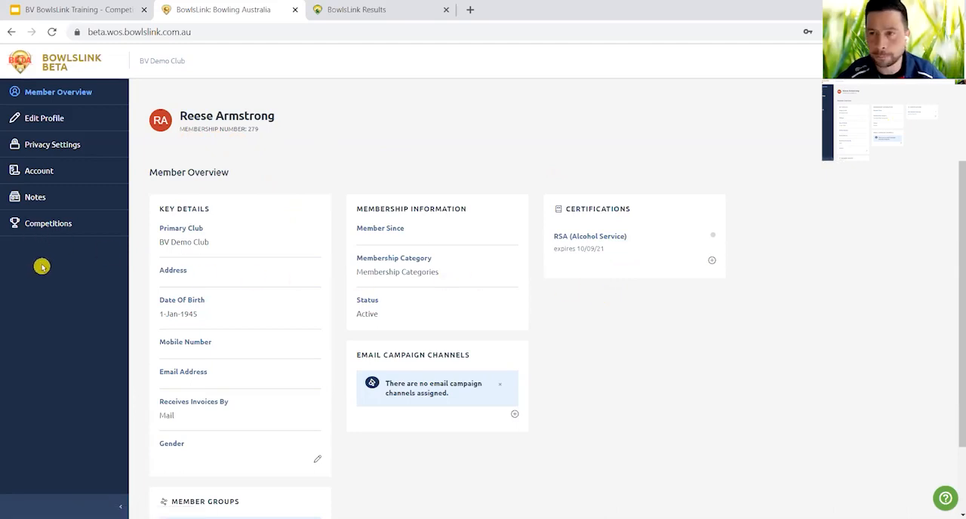
# View the entry details of the in-play competition BowlsLink Training Webinar 3 - Pennant Comp Friday 30th Oct 2020.
pyautogui.click(42, 225)
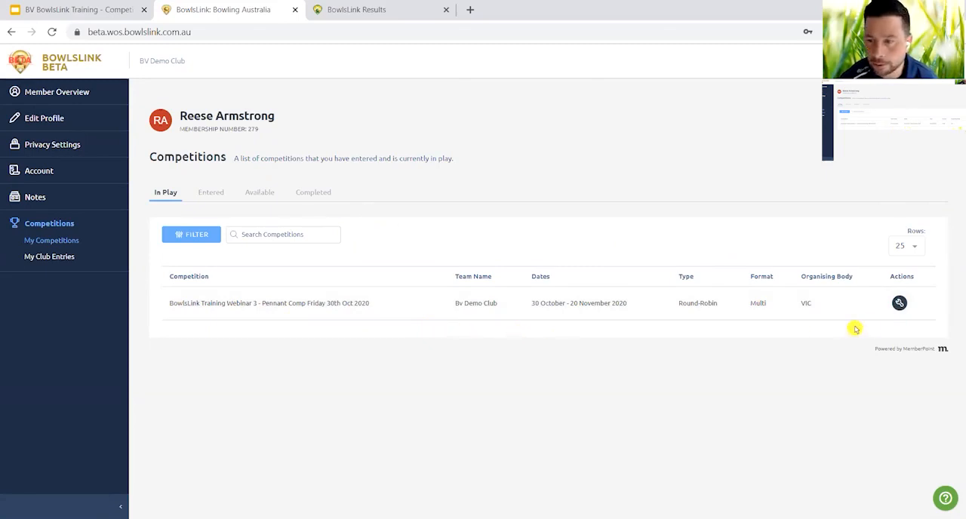
pyautogui.click(899, 303)
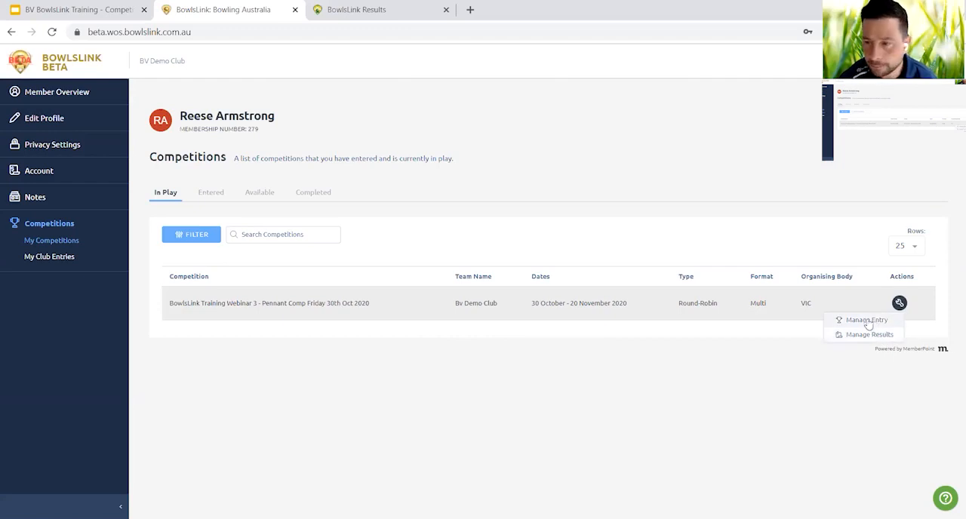
pyautogui.click(867, 321)
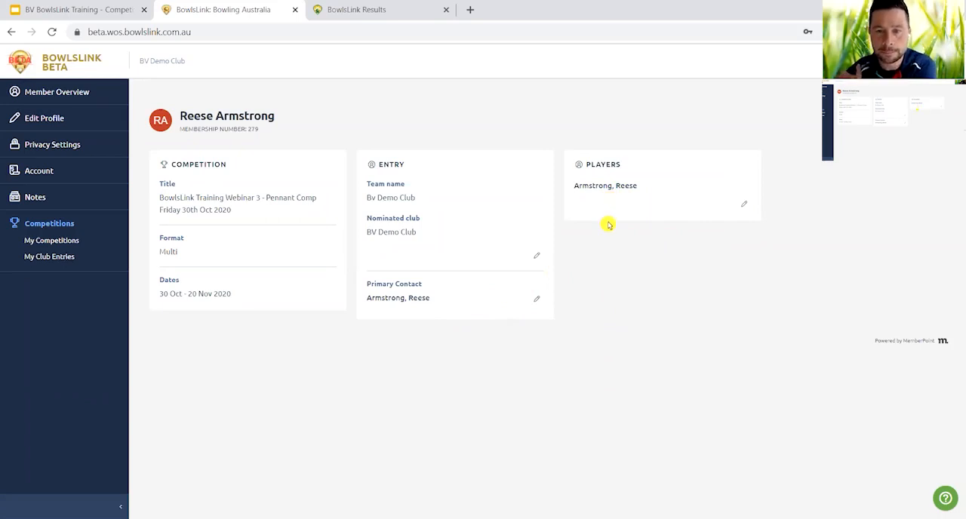
# Open the Round 1 match against Vic Club 4 from the pennant competition's pending results.
pyautogui.click(53, 241)
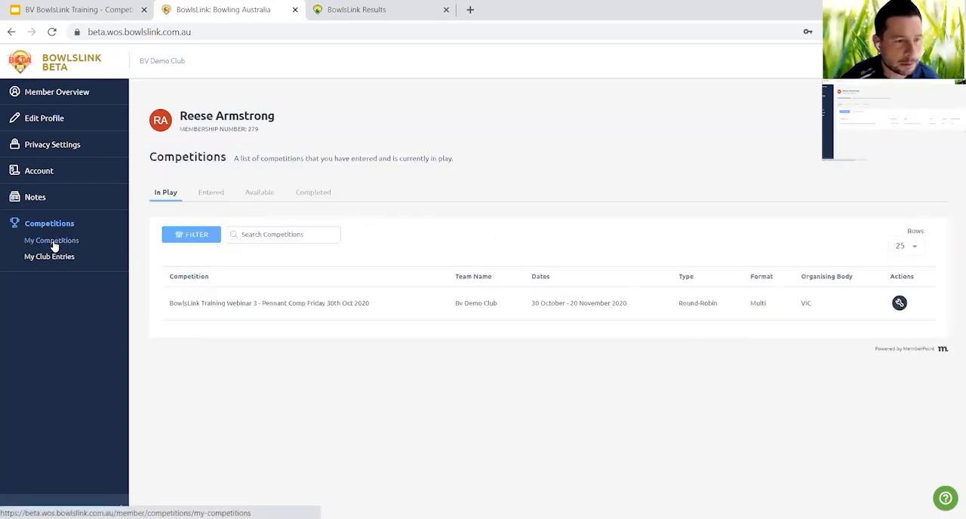
pyautogui.click(903, 310)
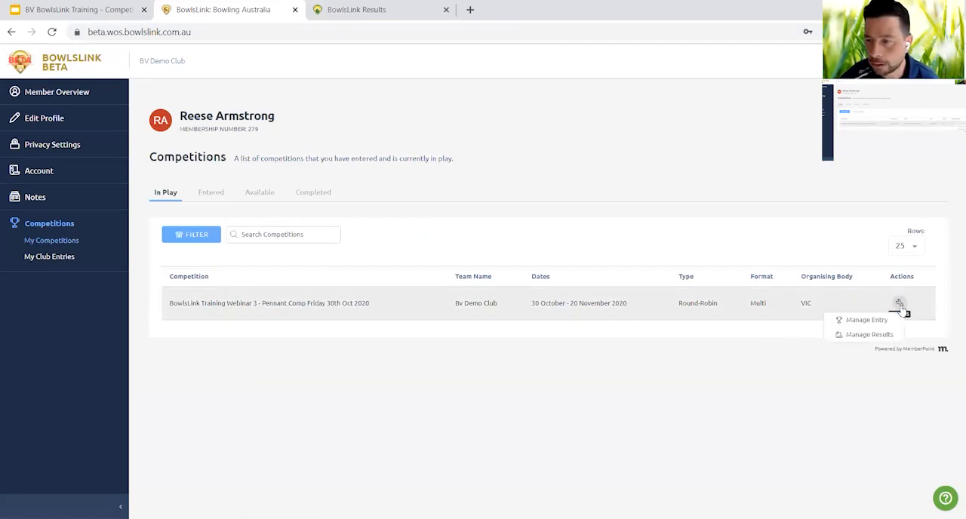
pyautogui.click(870, 335)
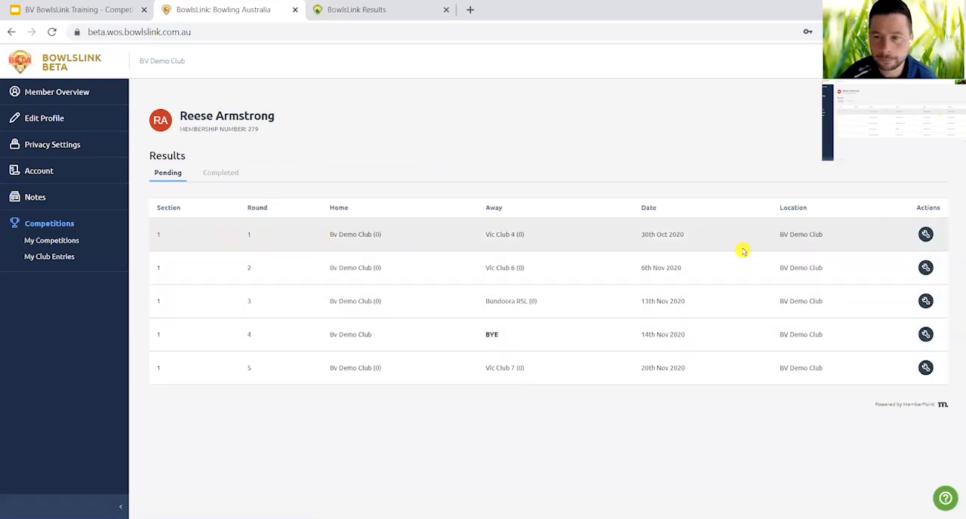
pyautogui.click(927, 236)
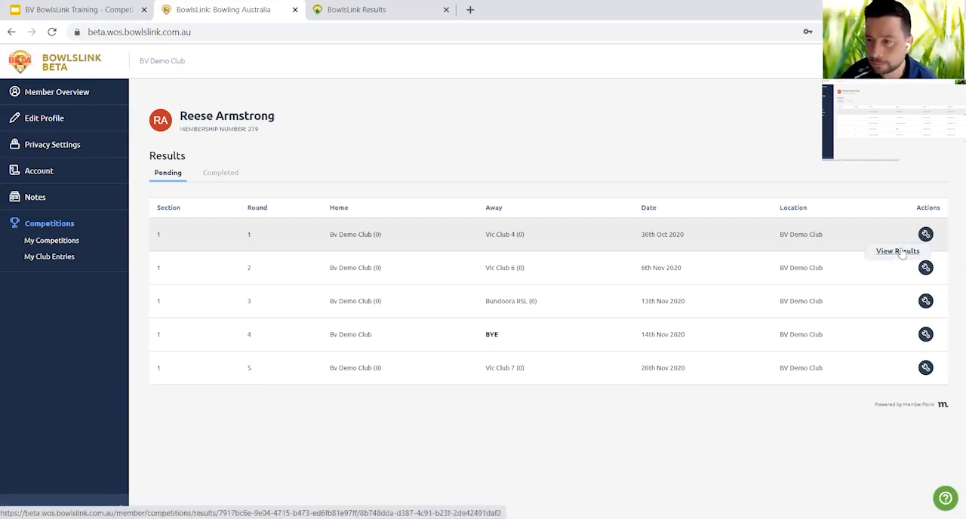
pyautogui.click(902, 252)
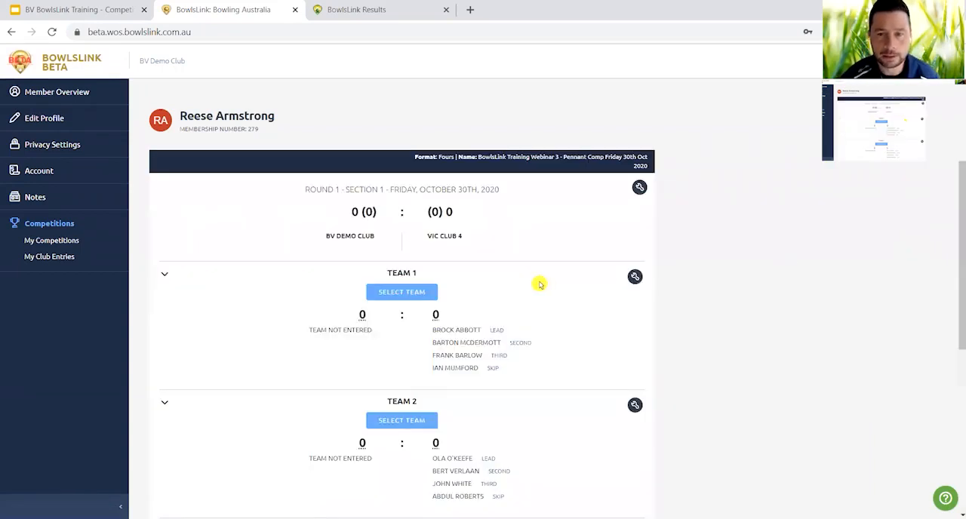
# Examine the Round 1 team line-ups and the actions available for Team 1.
pyautogui.scroll(-1, 540, 284)
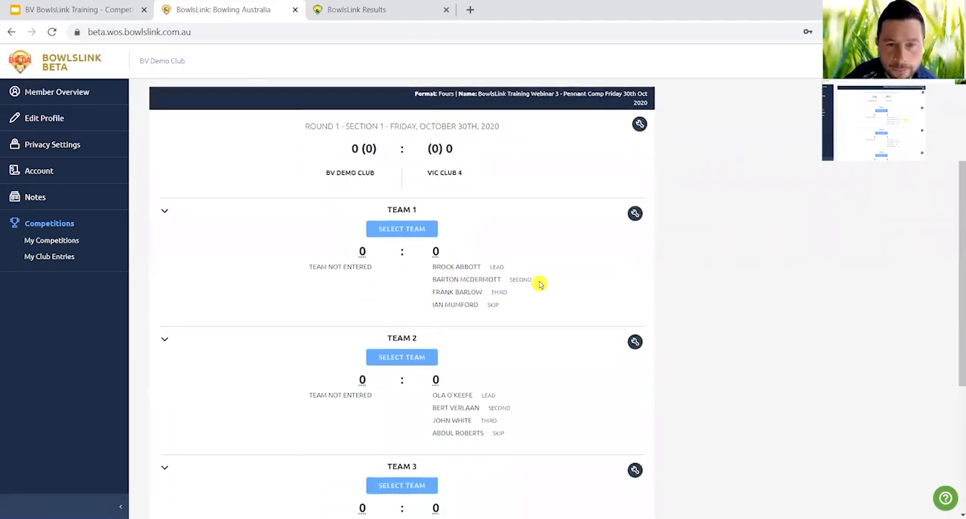
pyautogui.scroll(-1, 540, 283)
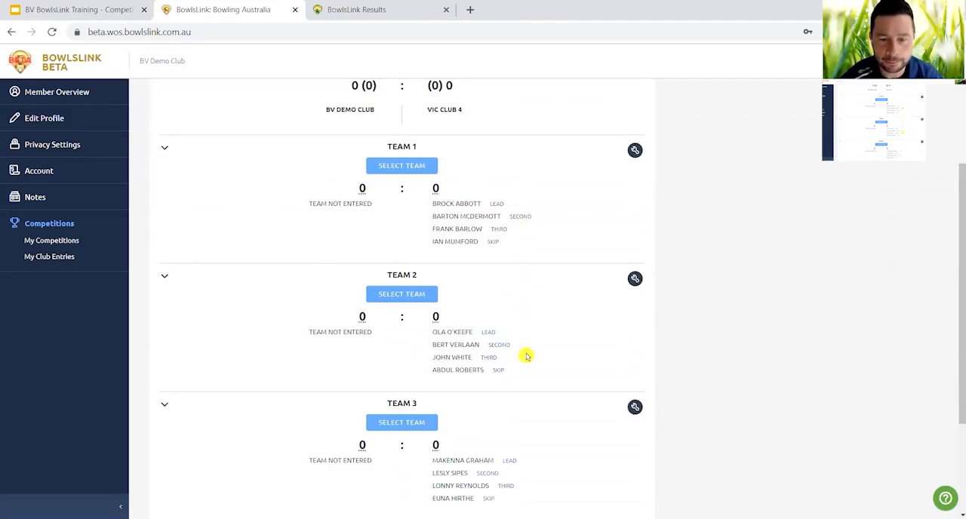
pyautogui.scroll(-1, 527, 357)
pyautogui.scroll(-3, 527, 356)
pyautogui.scroll(3, 527, 356)
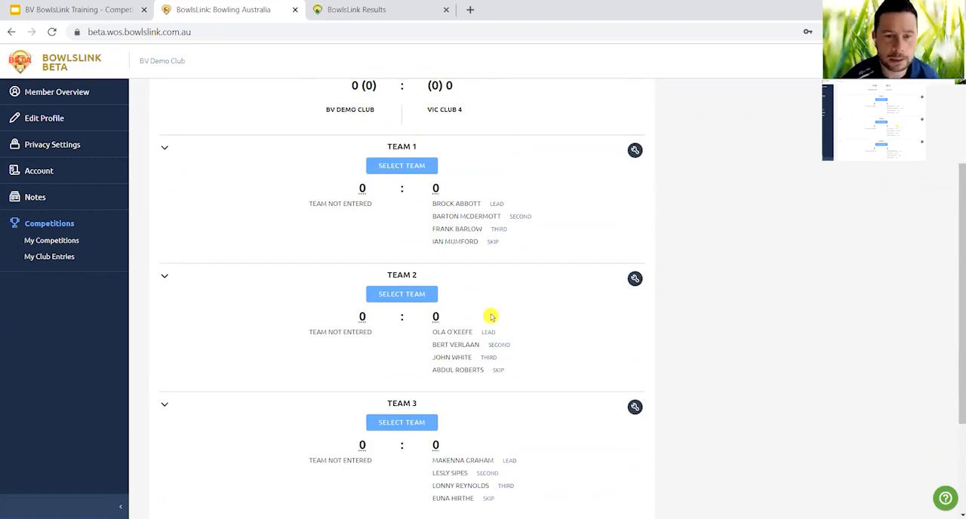
pyautogui.scroll(2, 491, 317)
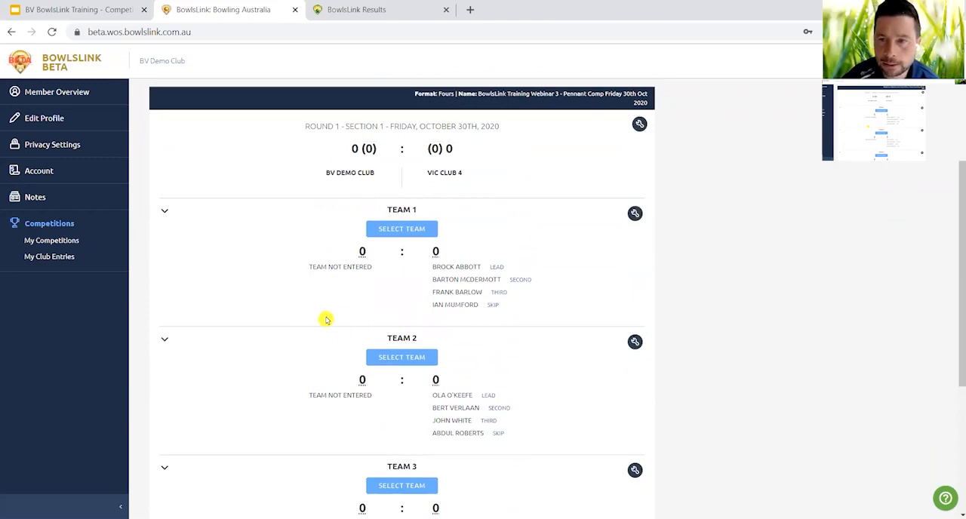
pyautogui.click(399, 236)
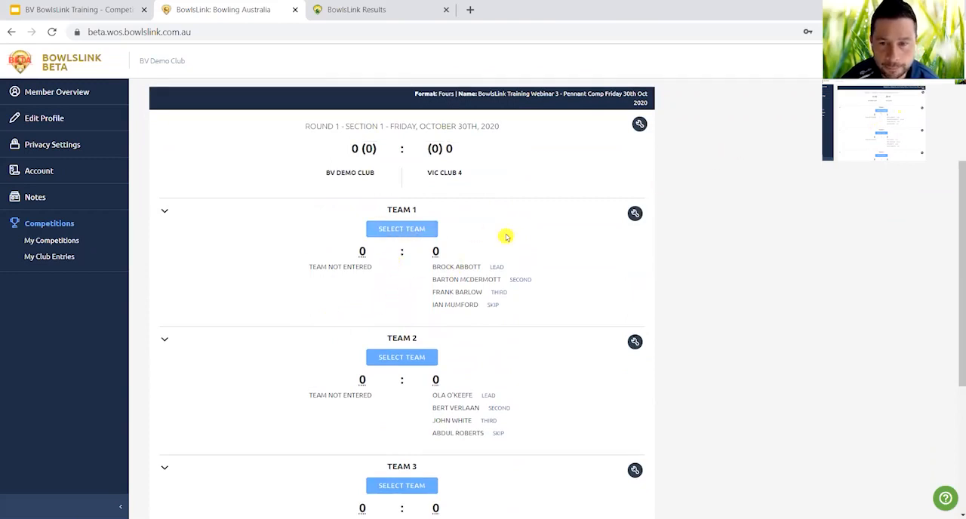
pyautogui.click(635, 214)
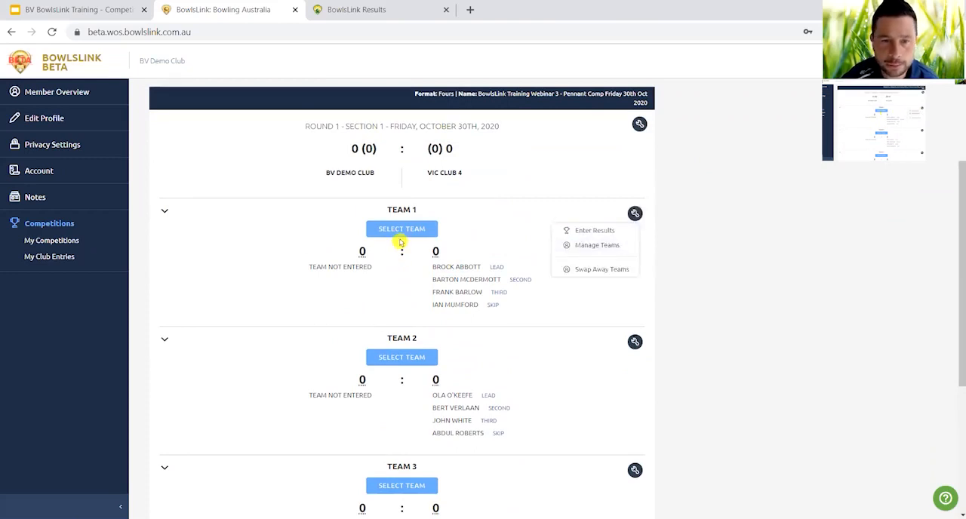
# Start selecting BV Demo Club's Team 1 for Round 1 and assign the signed-in member as Lead.
pyautogui.click(396, 230)
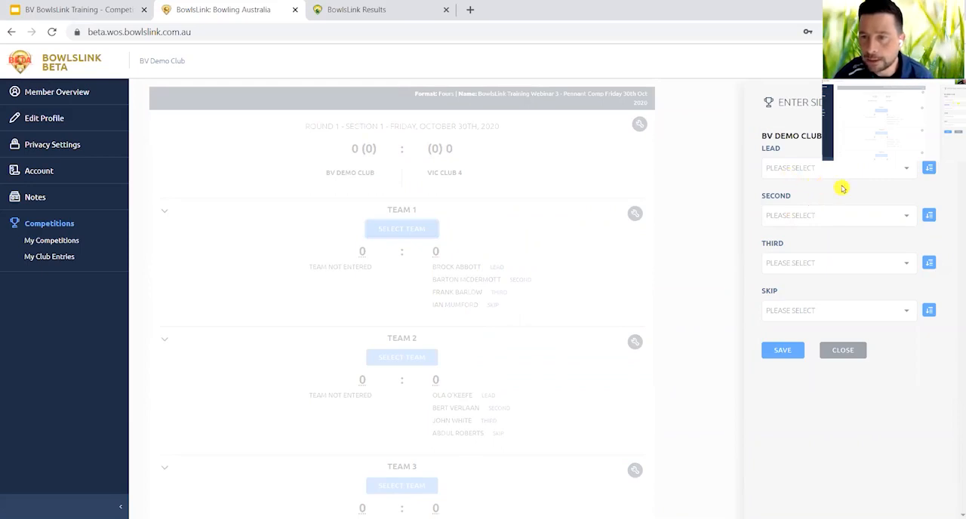
pyautogui.click(907, 172)
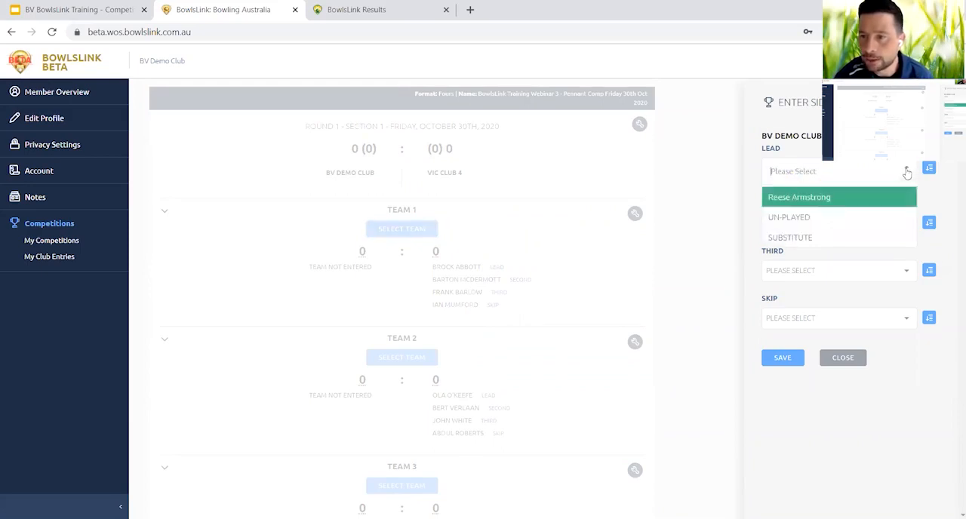
pyautogui.click(826, 199)
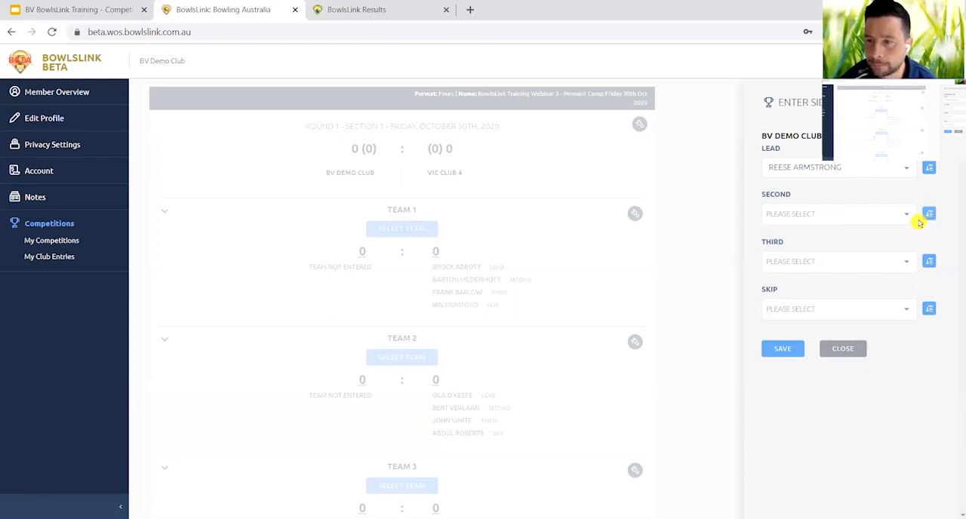
# Import a club member as Team 1's Second, searching by surname and choosing the second match.
pyautogui.click(929, 214)
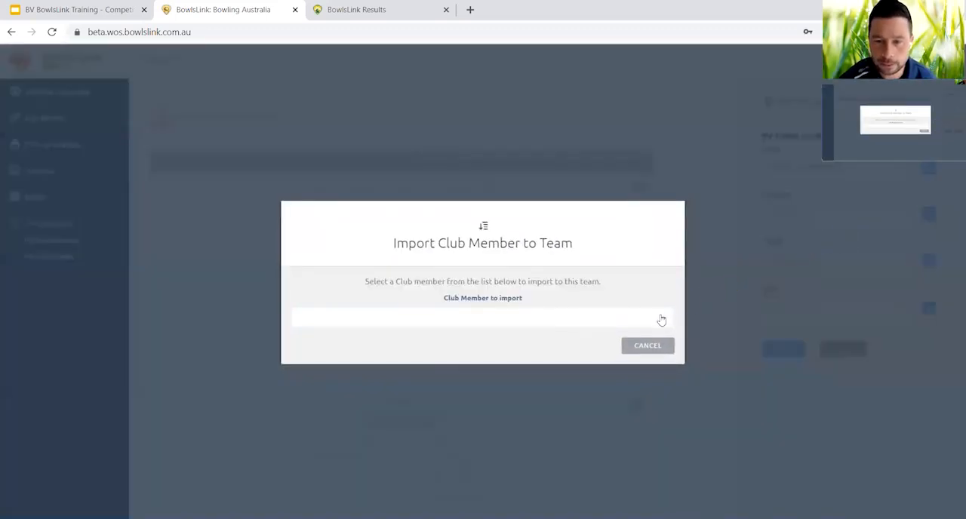
pyautogui.click(661, 321)
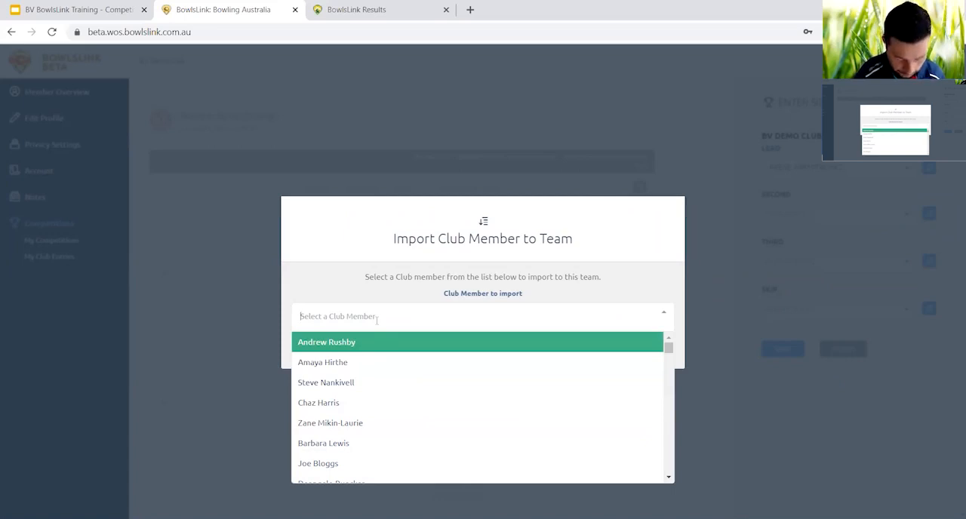
pyautogui.write('bl')
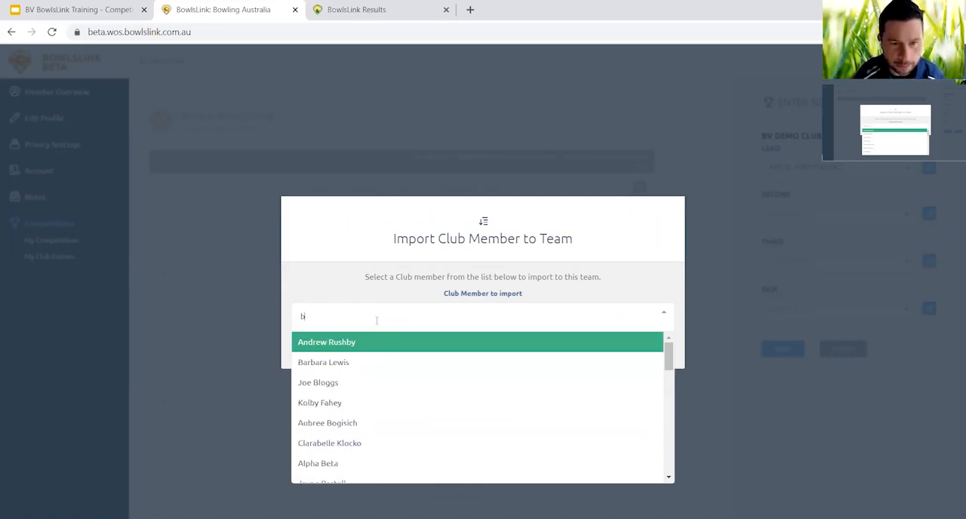
pyautogui.write('og')
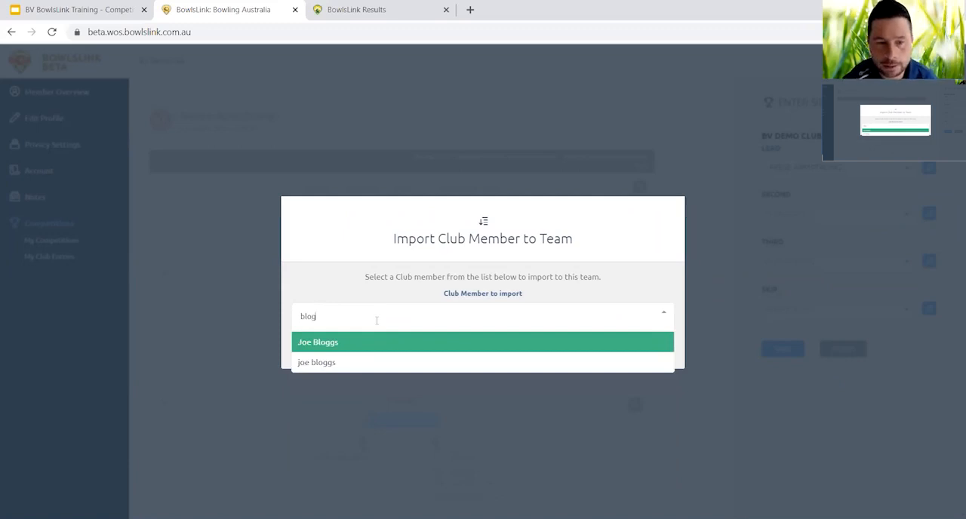
pyautogui.click(360, 365)
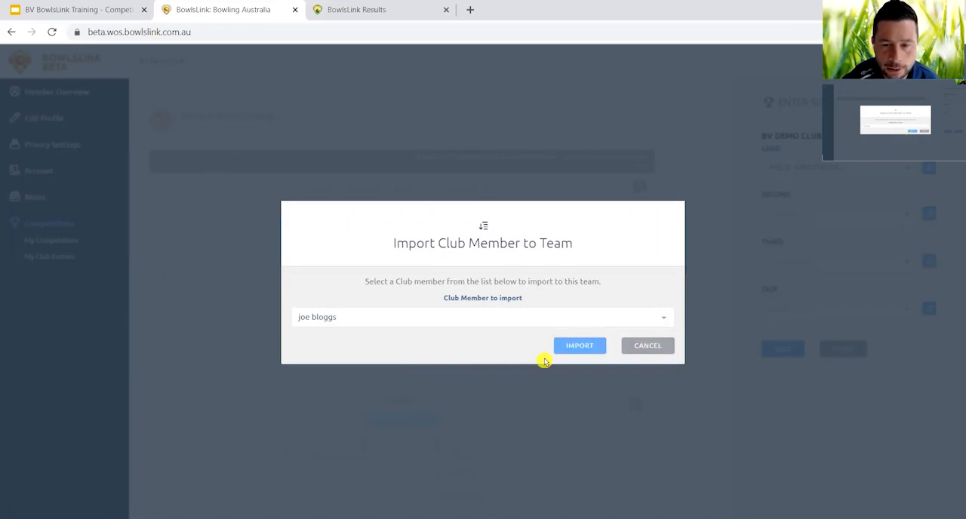
pyautogui.click(586, 352)
# Import the first listed club member as Team 1's Third.
pyautogui.click(930, 260)
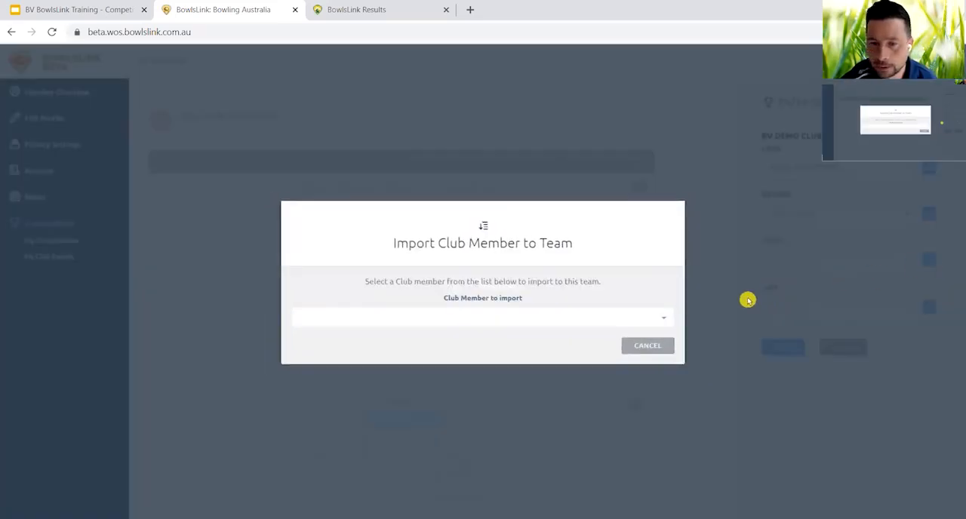
pyautogui.click(647, 319)
pyautogui.click(486, 344)
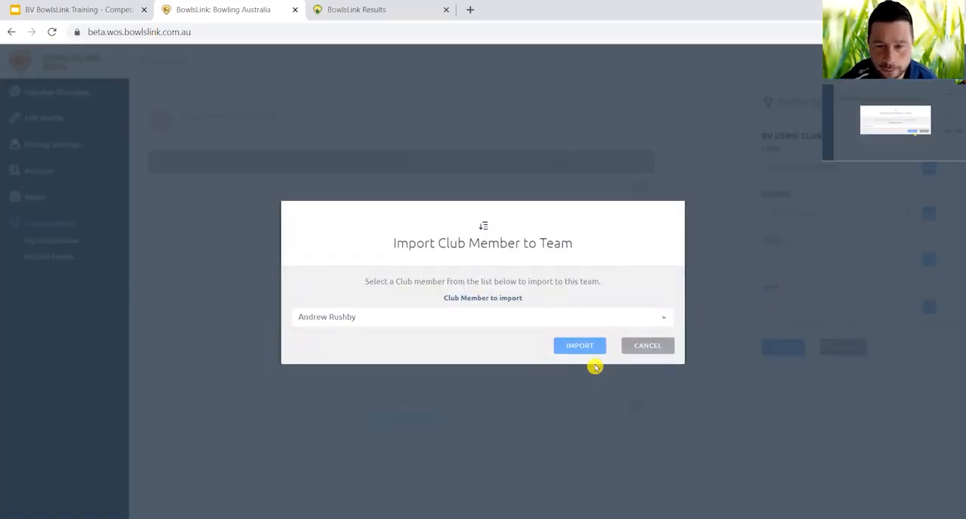
pyautogui.click(587, 351)
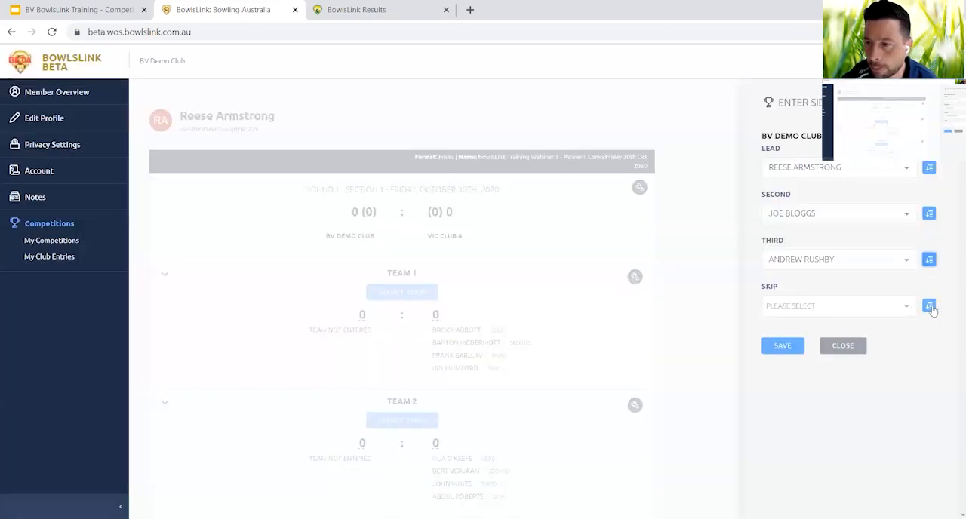
# Import the first remaining club member as Team 1's Skip and save the line-up.
pyautogui.click(929, 305)
pyautogui.click(636, 325)
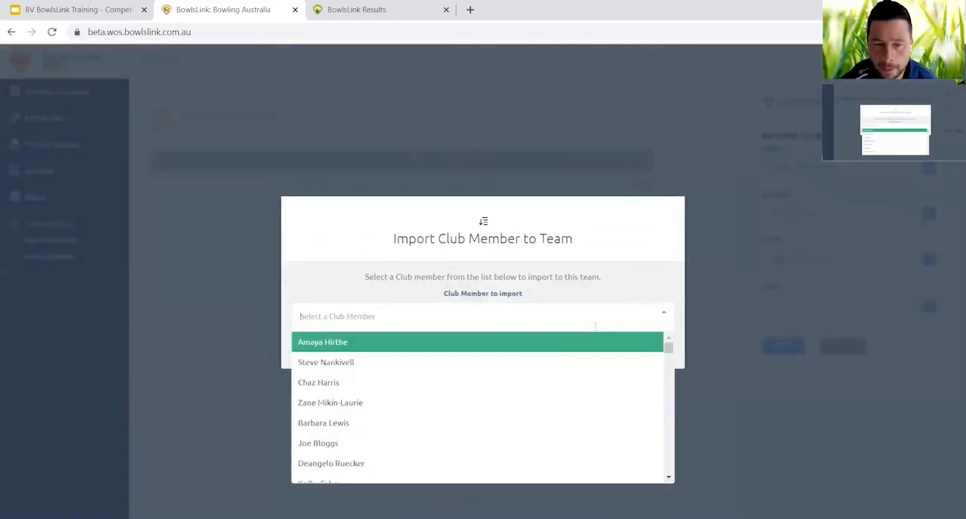
pyautogui.click(553, 347)
pyautogui.click(588, 349)
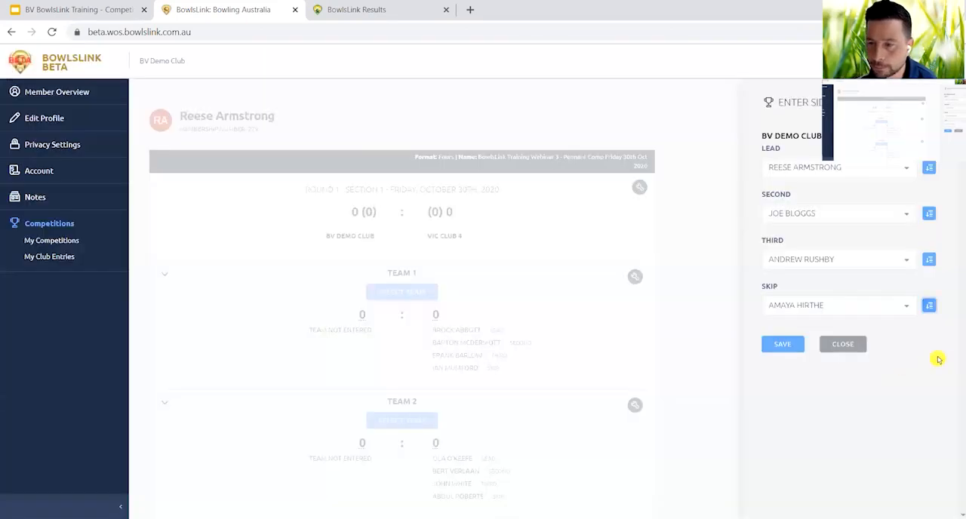
pyautogui.click(792, 345)
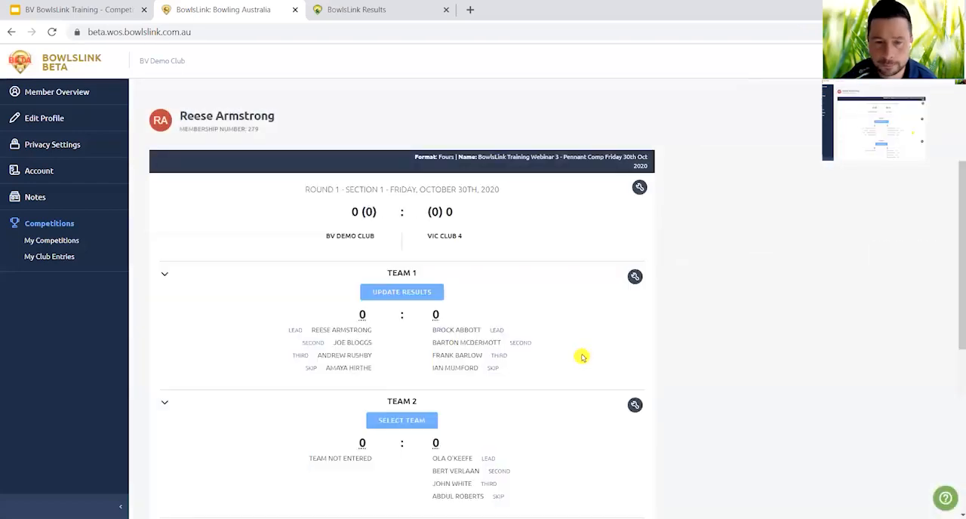
pyautogui.scroll(-2, 582, 356)
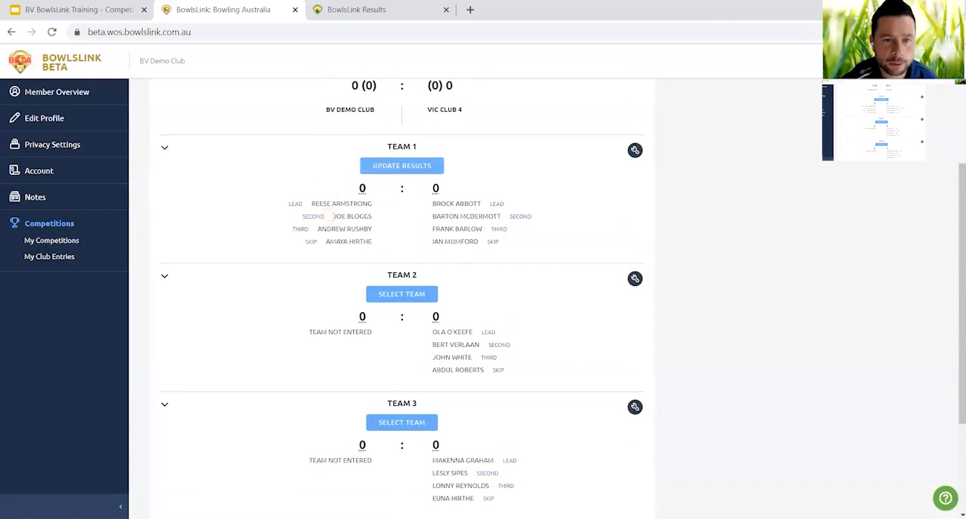
# Start selecting BV Demo Club's Team 2 line-up for the Round 1 match.
pyautogui.scroll(-1, 304, 268)
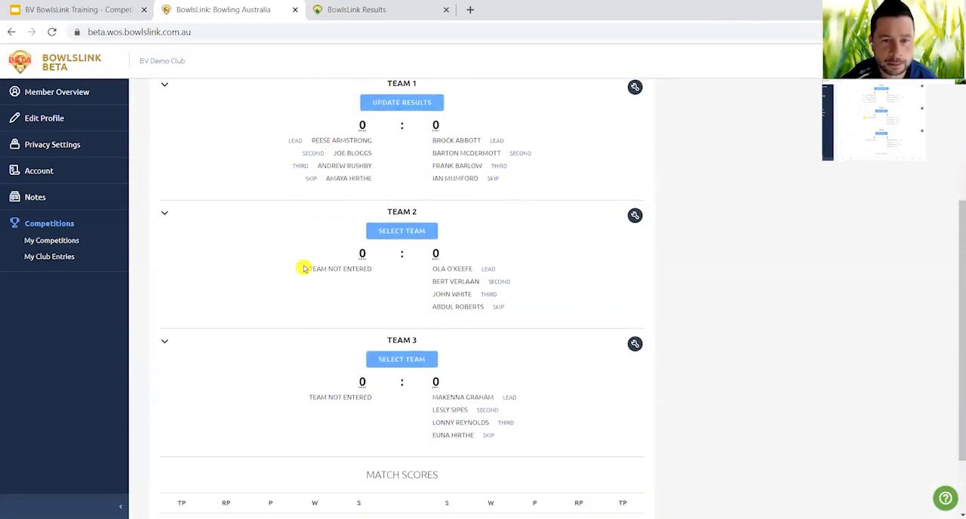
pyautogui.scroll(1, 303, 268)
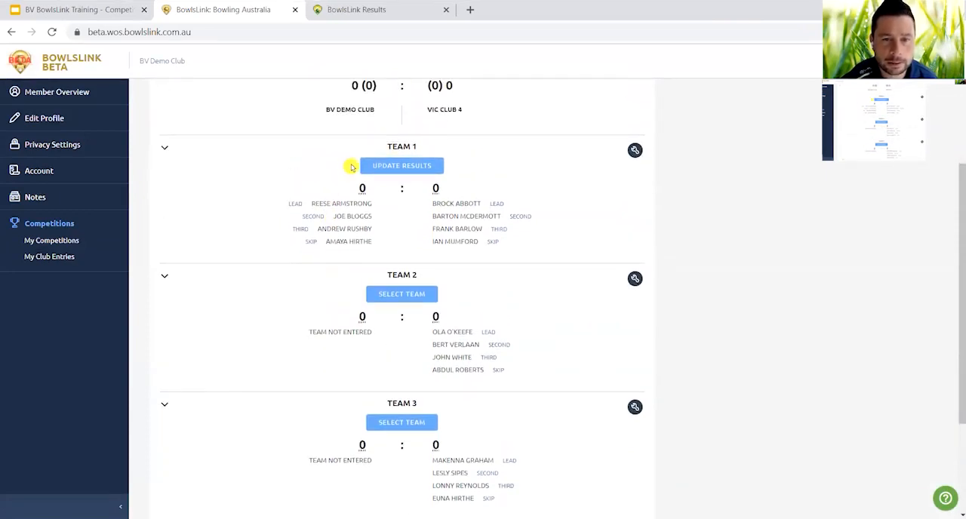
pyautogui.click(408, 296)
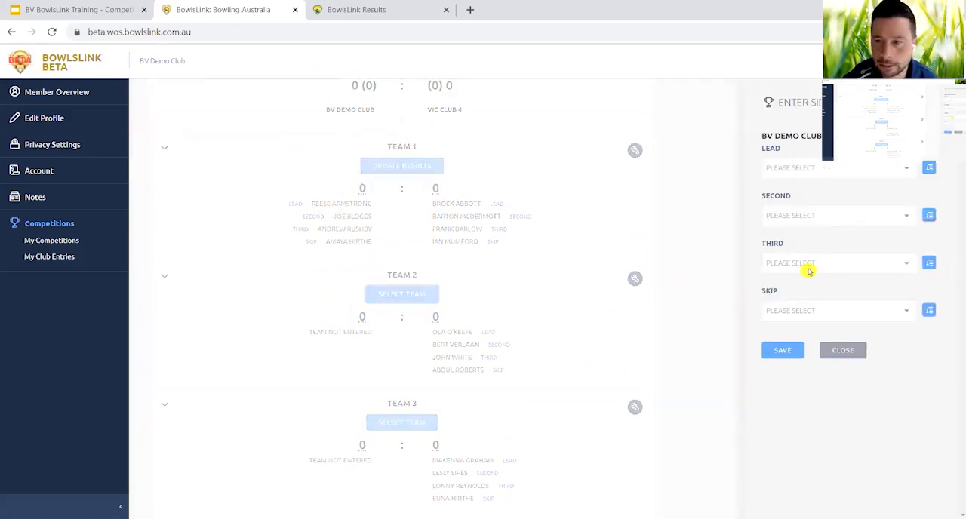
# Try to save Team 2 with the player already used as Team 1's Third assigned as Lead.
pyautogui.click(909, 176)
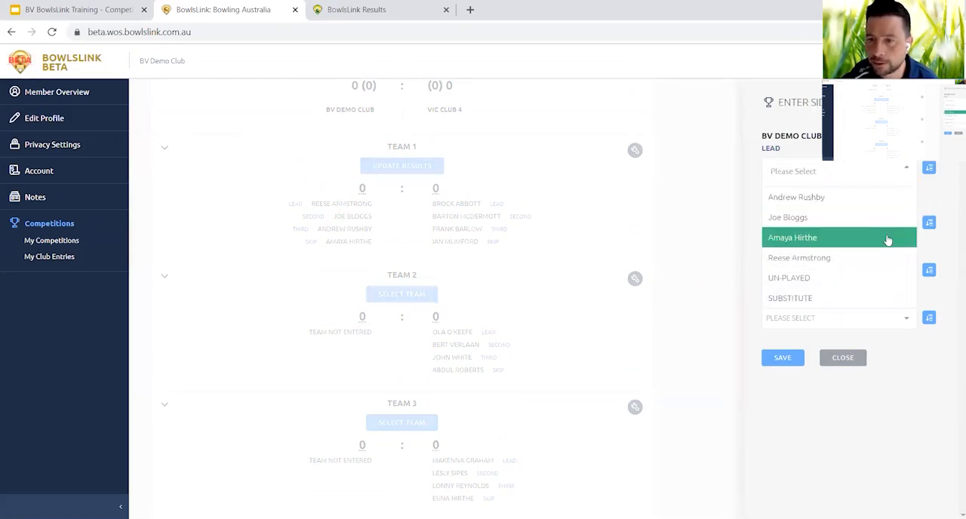
pyautogui.click(869, 199)
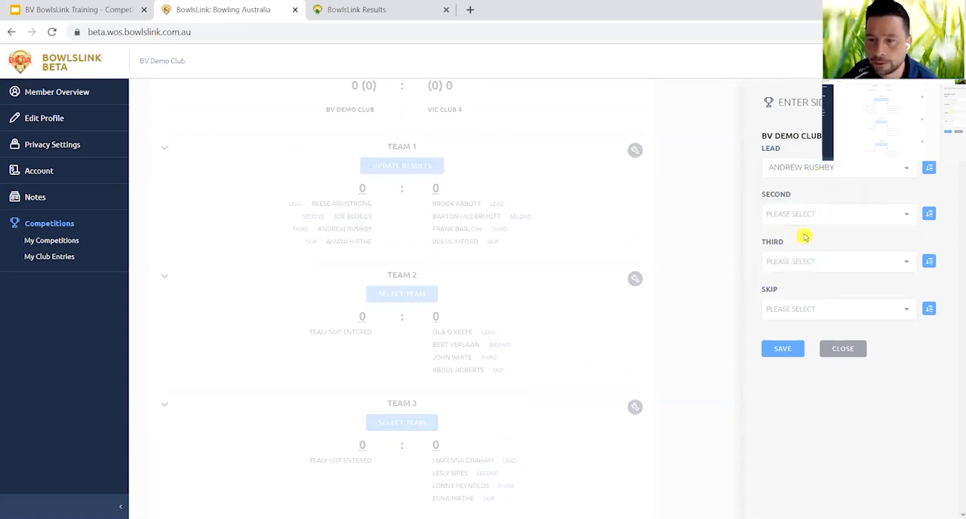
pyautogui.click(794, 351)
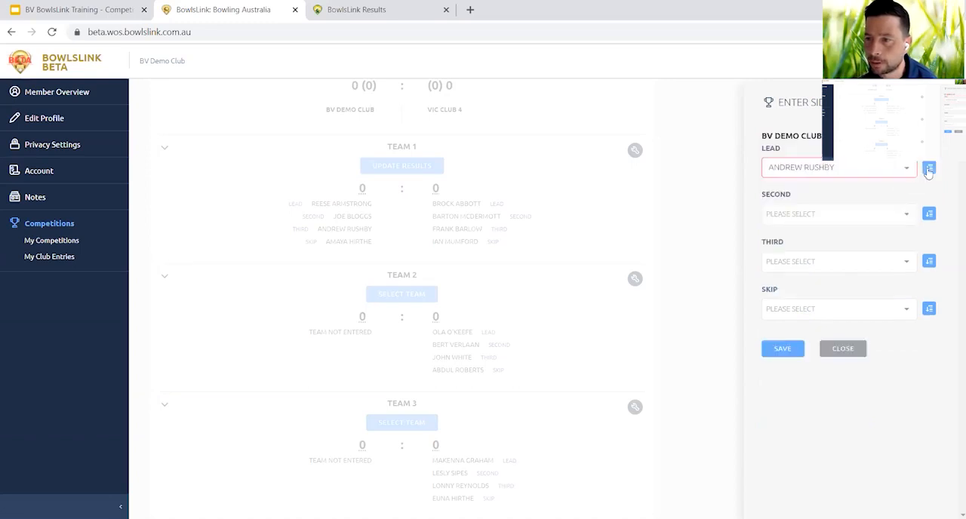
# Import the first listed club member as Team 2's Lead, replacing the player already used in Team 1.
pyautogui.click(928, 171)
pyautogui.click(658, 317)
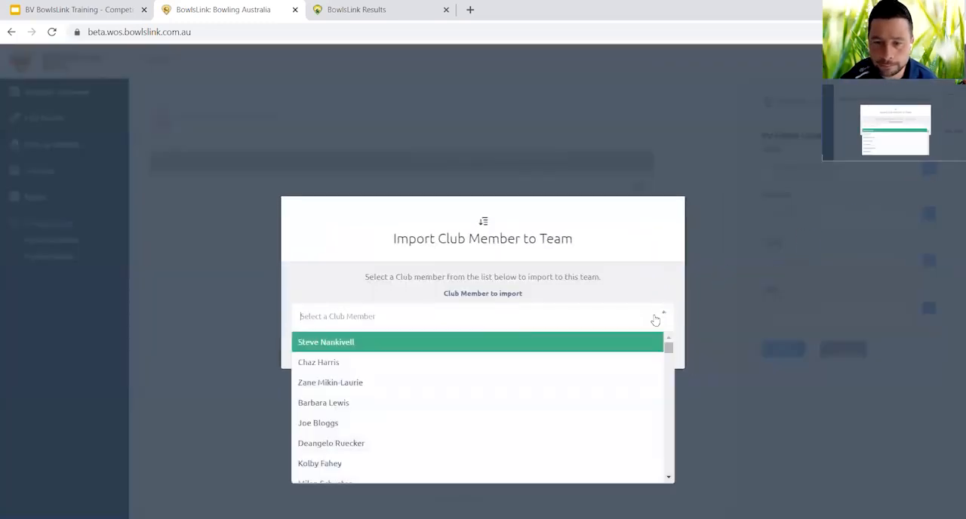
pyautogui.click(436, 344)
pyautogui.click(576, 347)
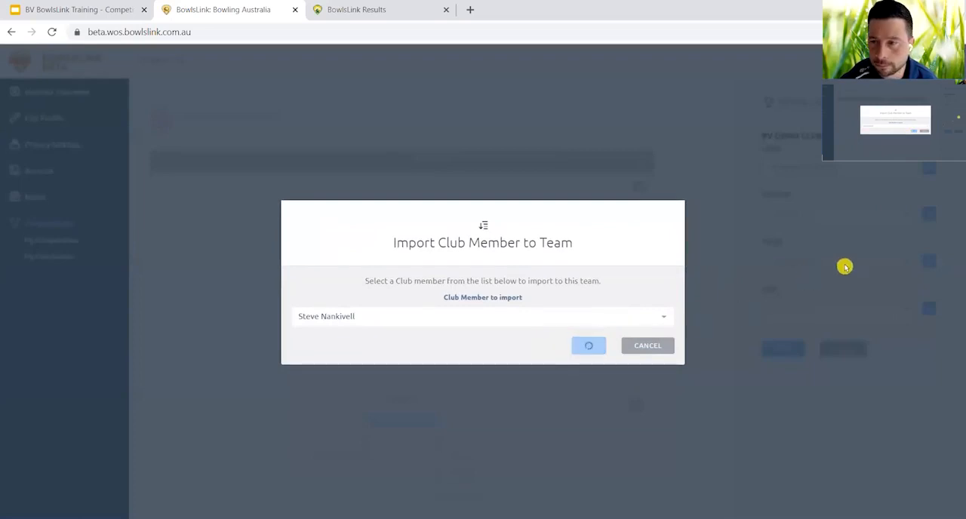
# Import the first remaining club member in the list as Team 2's Second.
pyautogui.click(927, 215)
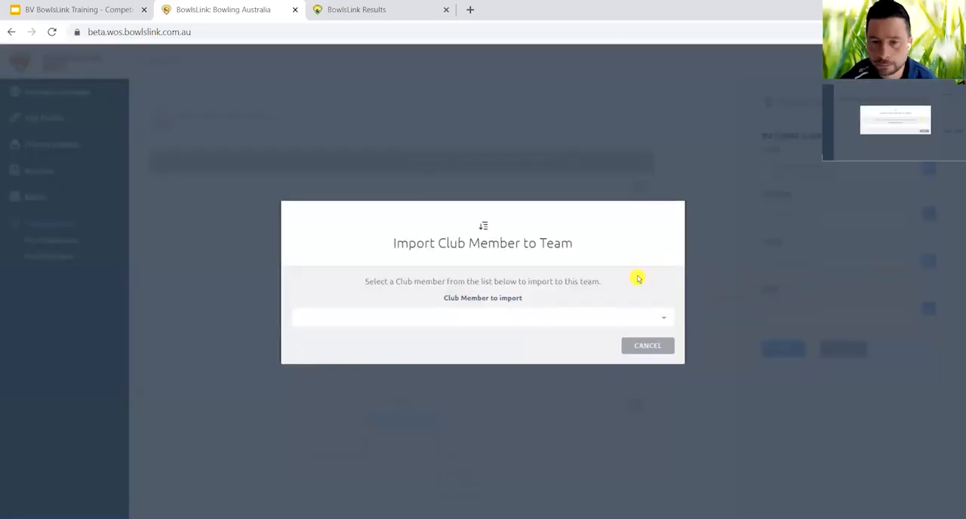
pyautogui.click(615, 315)
pyautogui.click(496, 343)
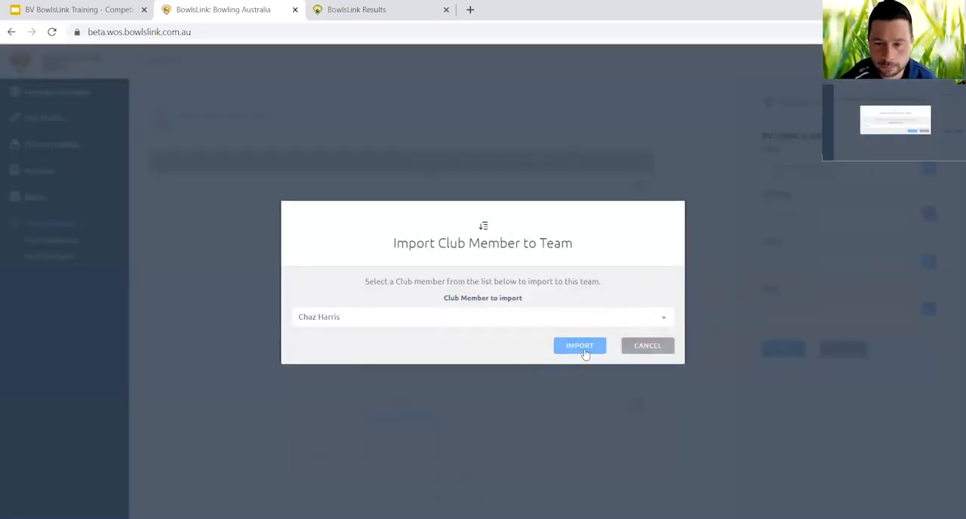
pyautogui.click(580, 348)
# Import the first remaining club member in the list as Team 2's Third.
pyautogui.click(929, 260)
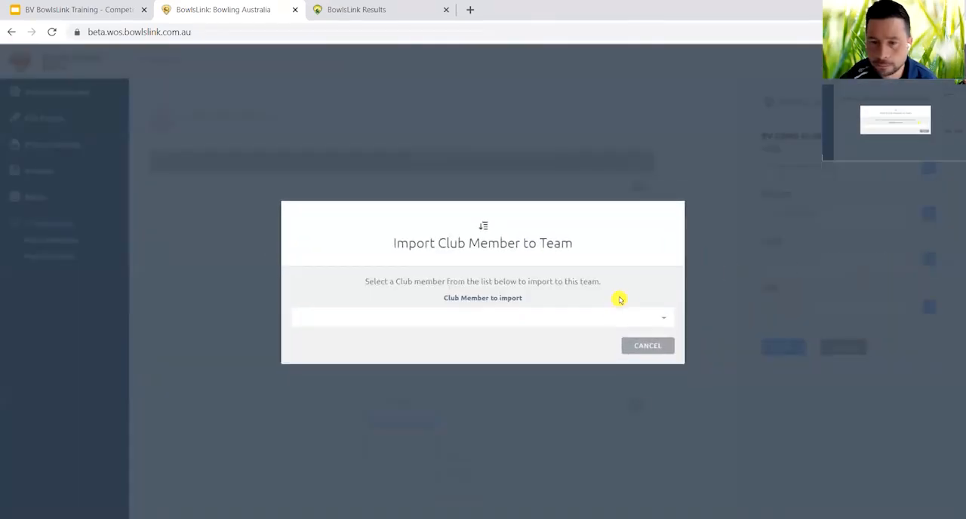
pyautogui.click(612, 315)
pyautogui.click(540, 348)
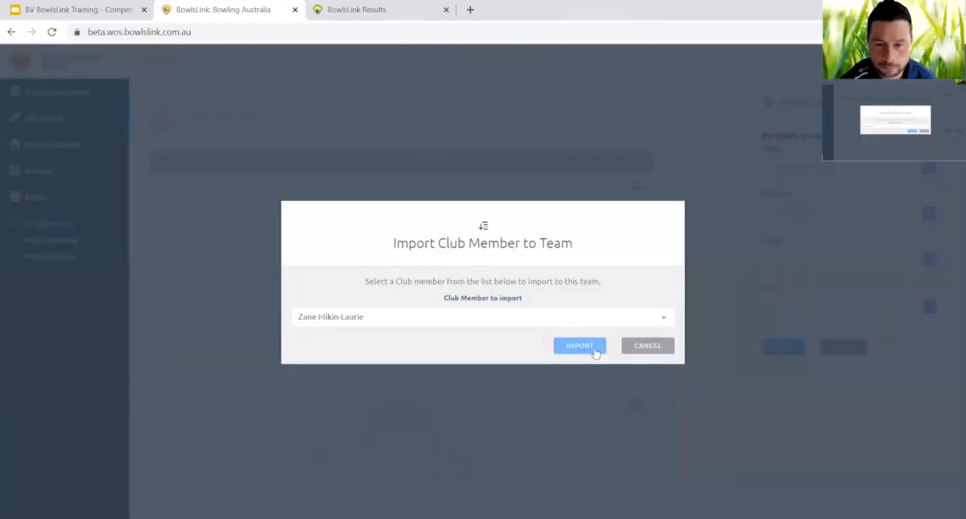
pyautogui.click(596, 350)
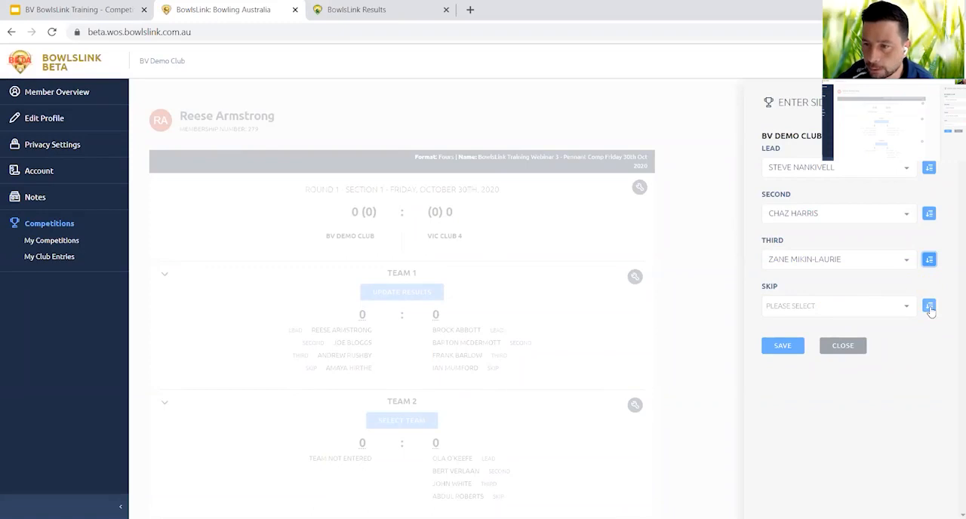
# Import the first remaining club member as Team 2's Skip and save the Team 2 line-up.
pyautogui.click(930, 306)
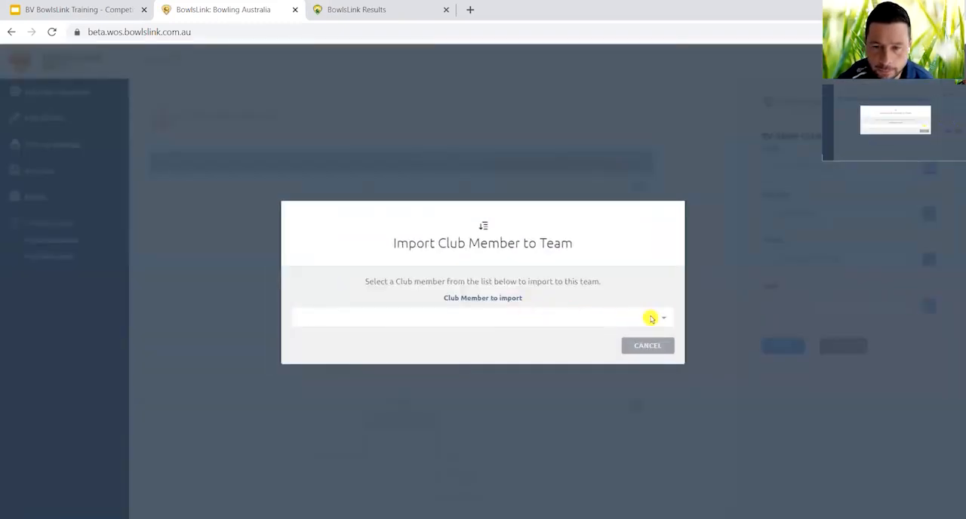
pyautogui.click(662, 322)
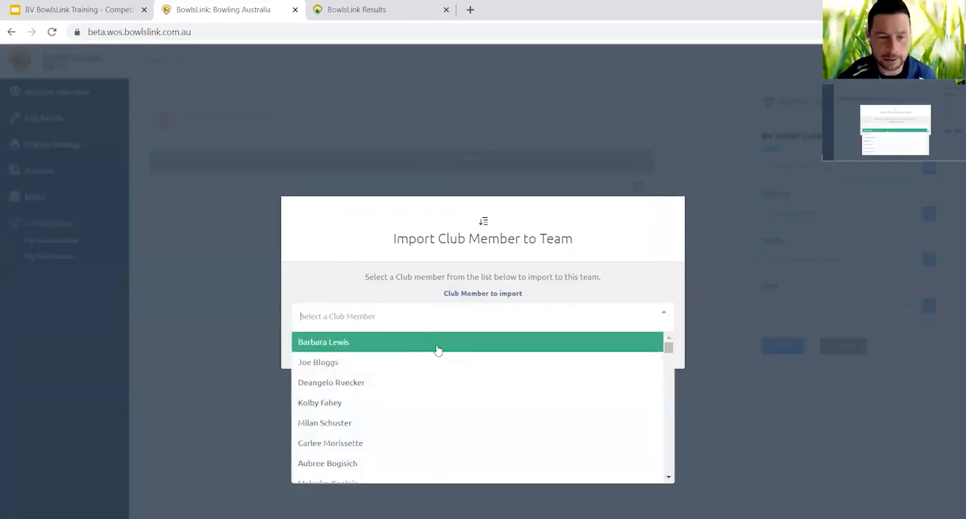
pyautogui.click(382, 347)
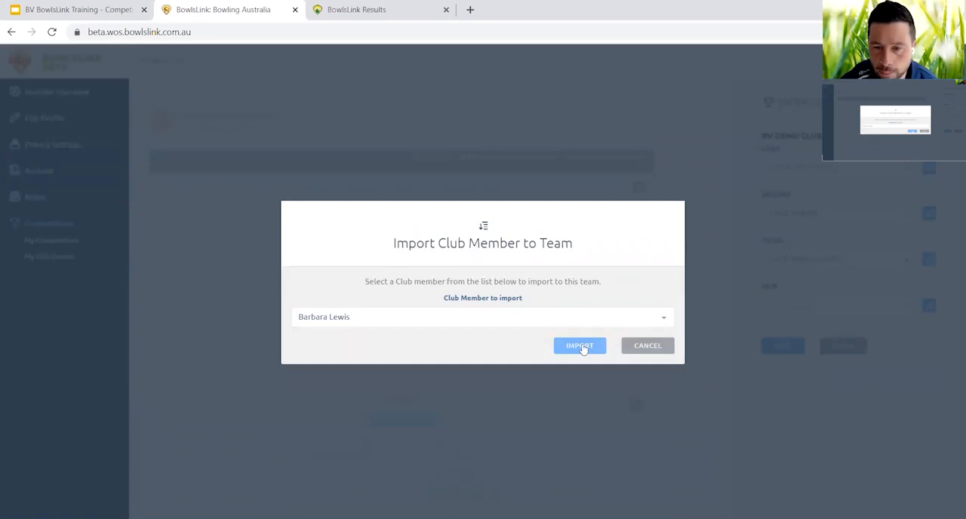
pyautogui.click(581, 347)
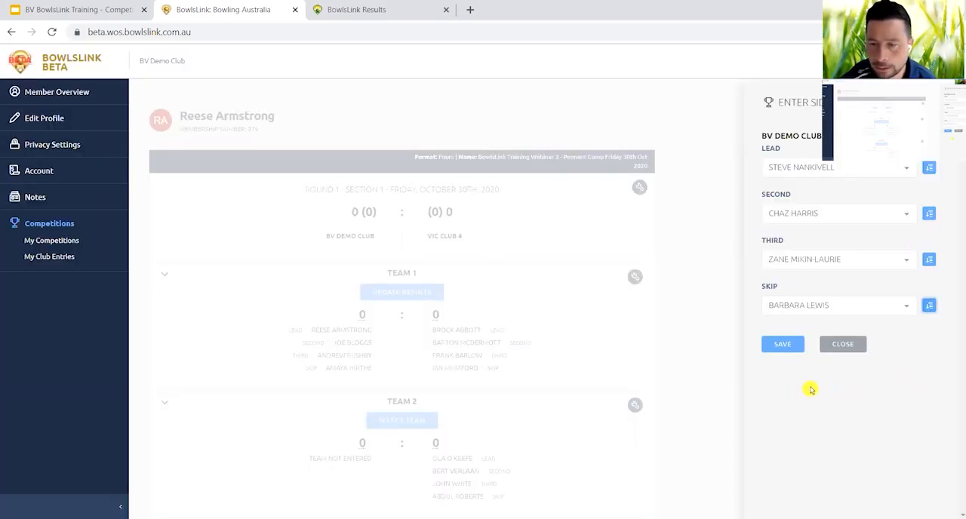
pyautogui.click(795, 346)
# Start selecting BV Demo Club's Team 3 and import the second listed club member as Lead.
pyautogui.scroll(-2, 563, 391)
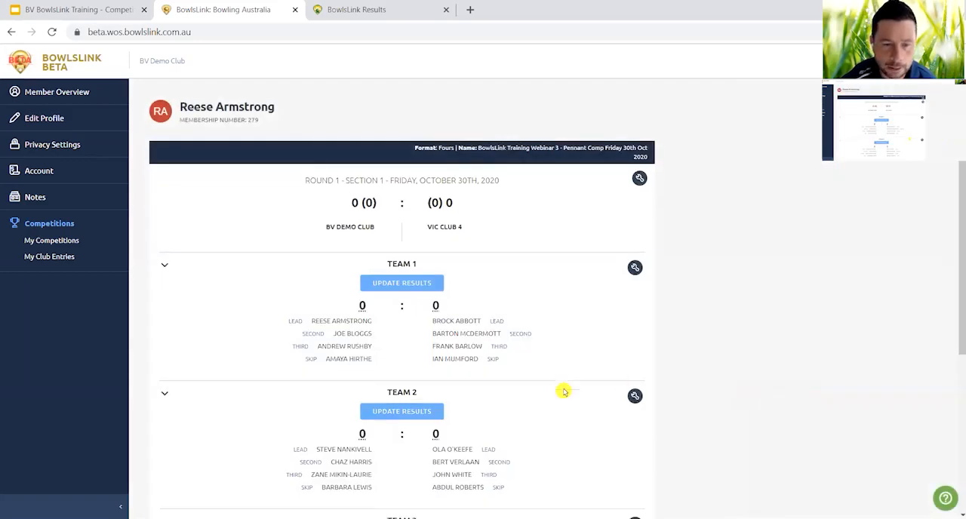
pyautogui.scroll(-2, 563, 391)
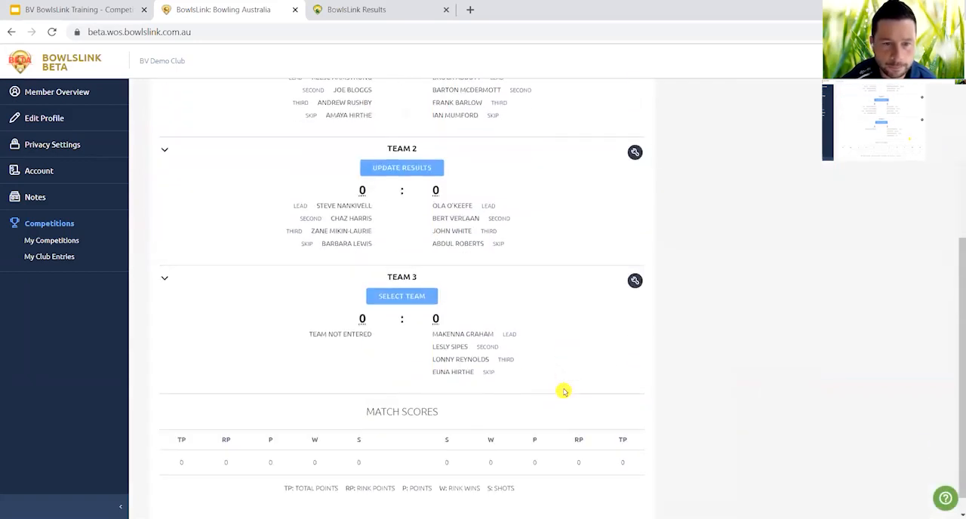
pyautogui.click(401, 299)
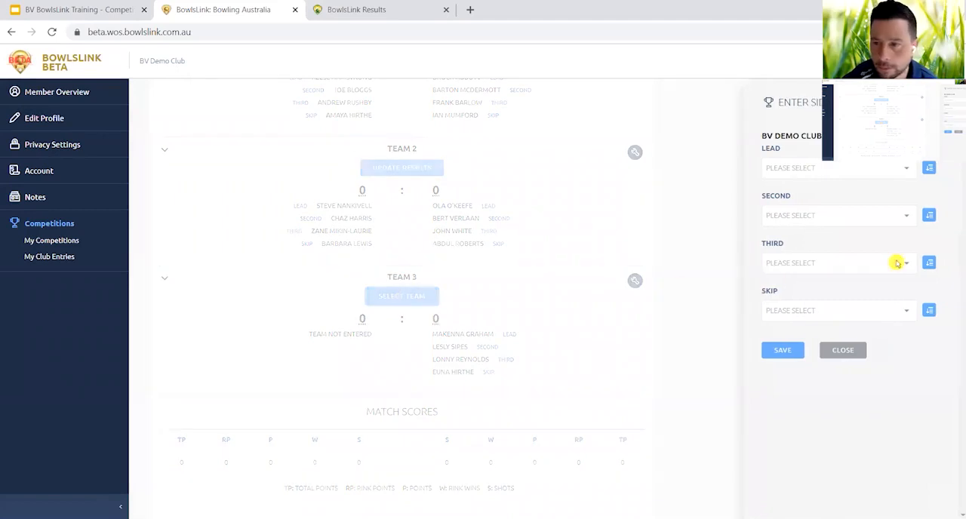
pyautogui.click(930, 168)
pyautogui.click(656, 325)
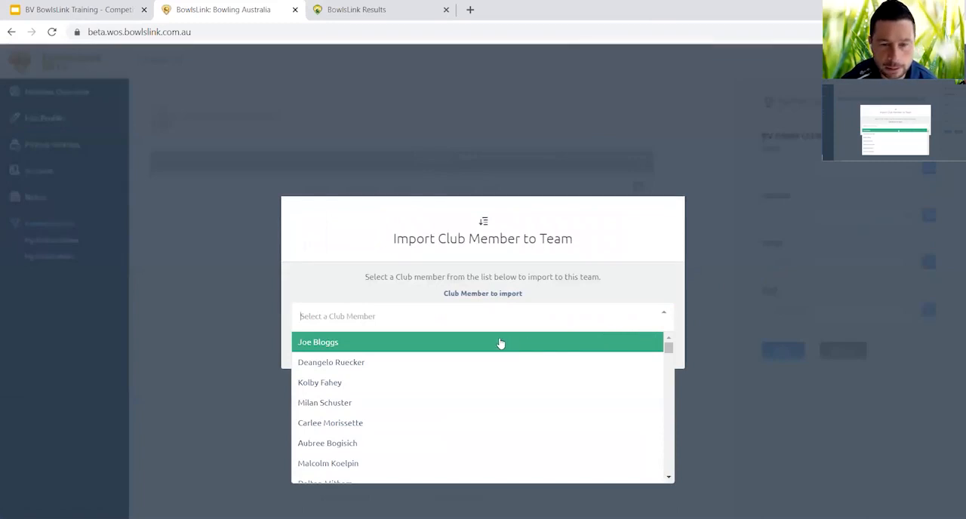
pyautogui.click(476, 363)
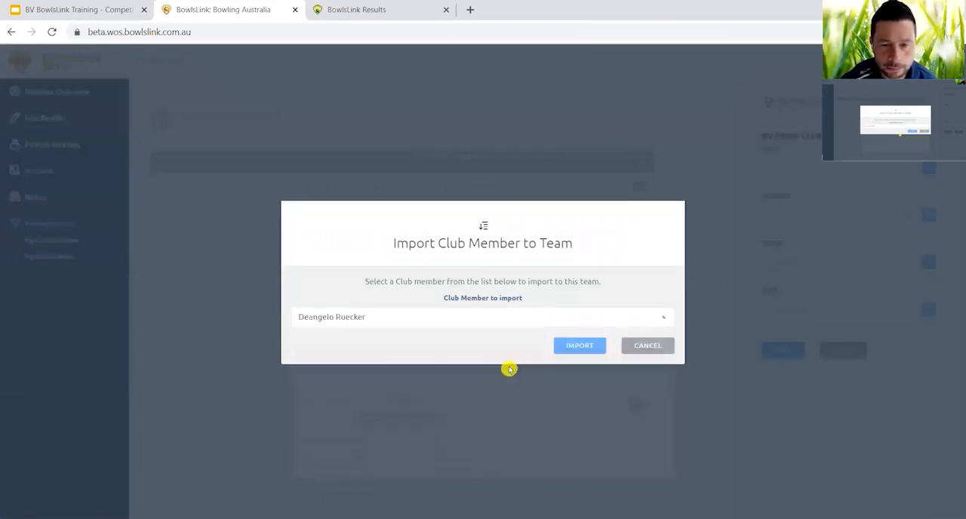
pyautogui.click(577, 347)
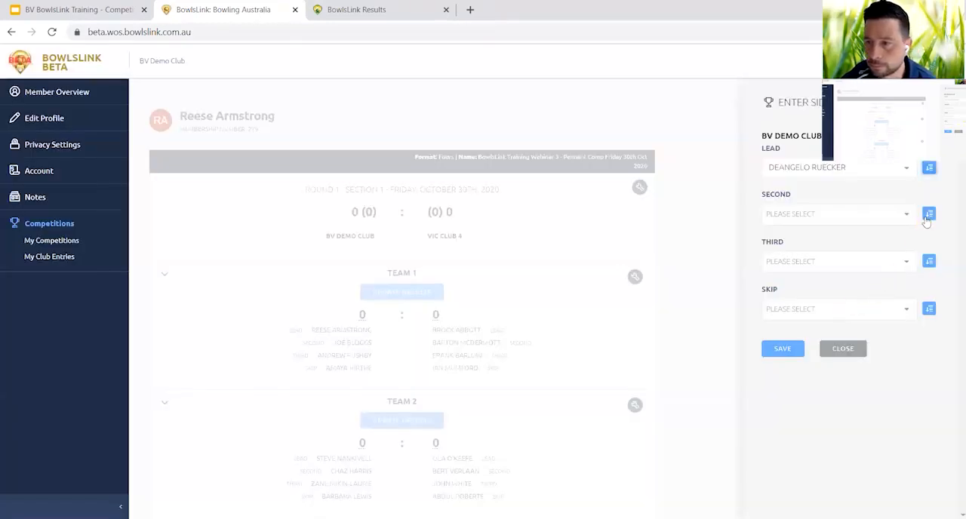
# Import the second listed club member as Team 3's Second.
pyautogui.click(927, 217)
pyautogui.click(633, 318)
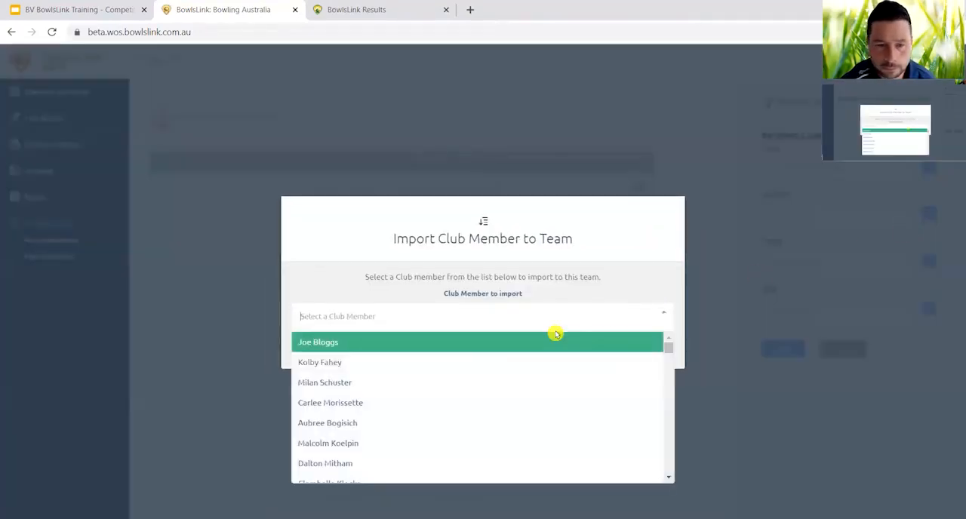
pyautogui.click(452, 362)
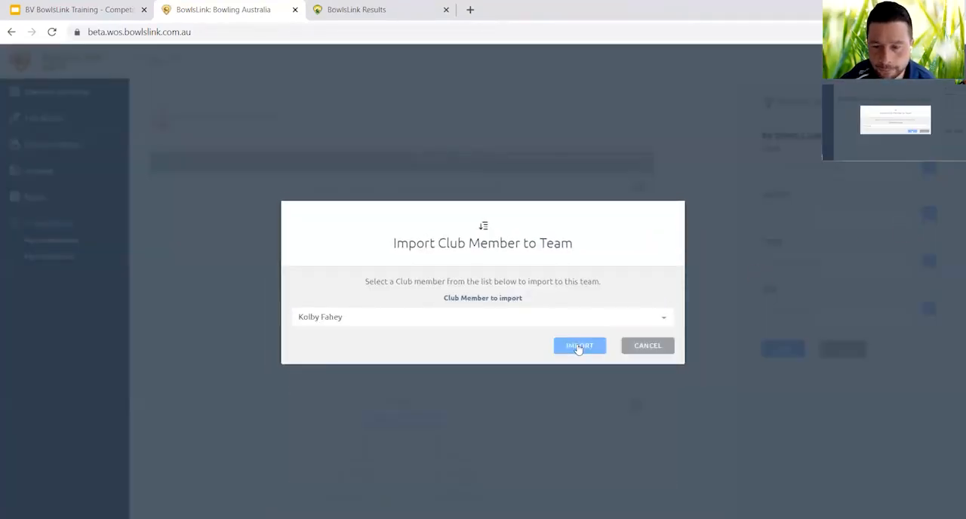
pyautogui.click(579, 346)
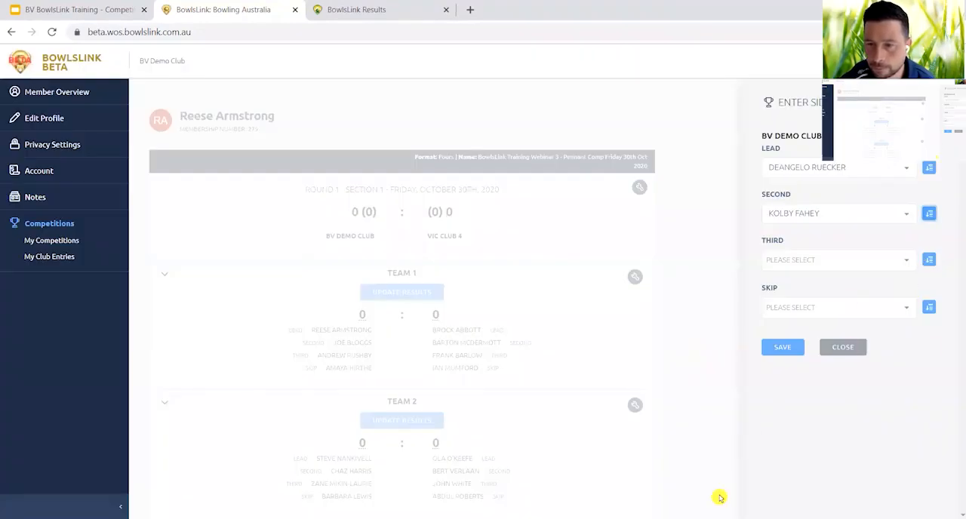
# Import the second listed club member as Team 3's Third.
pyautogui.click(929, 260)
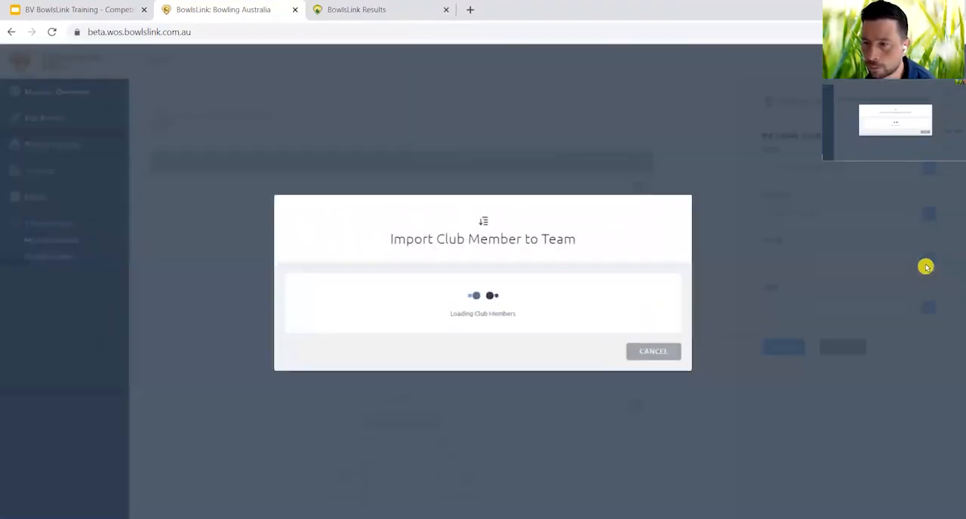
pyautogui.click(598, 321)
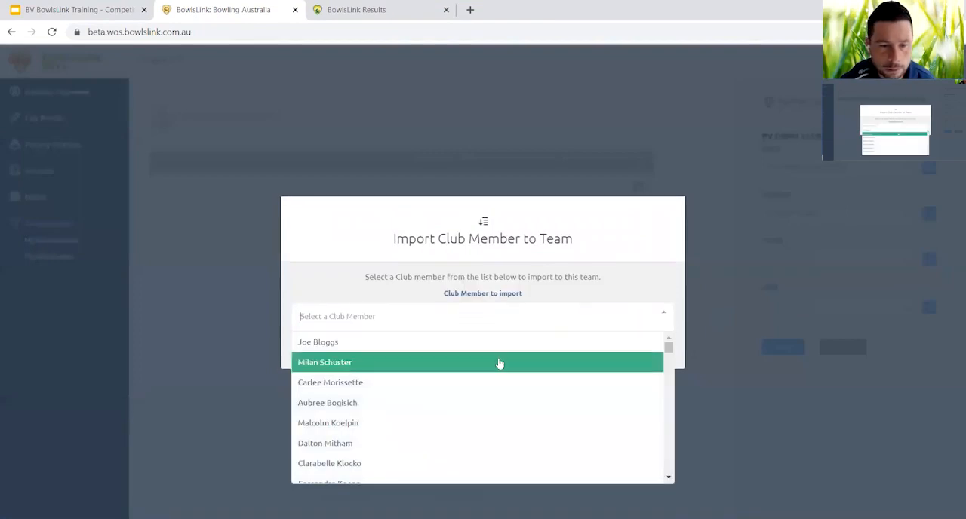
pyautogui.click(501, 363)
pyautogui.click(579, 347)
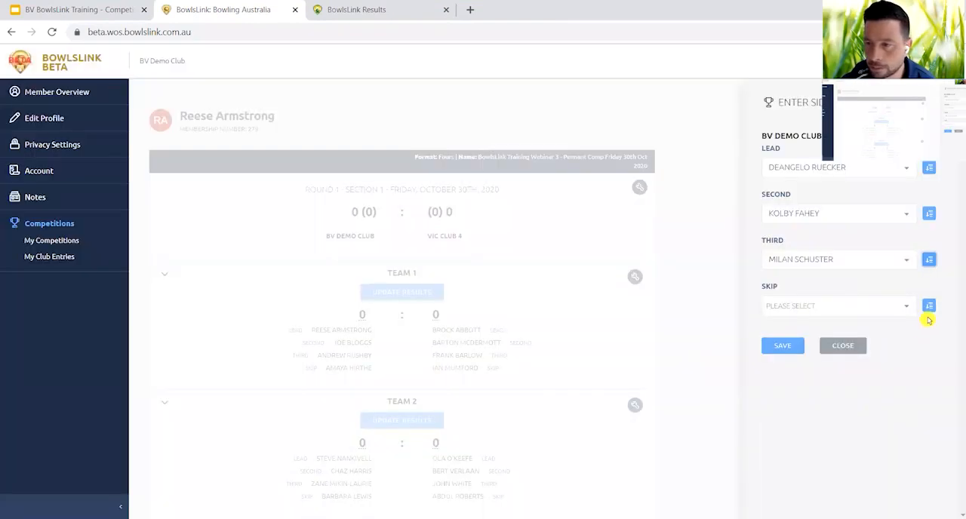
# Import the second listed club member as Team 3's Skip and save the Team 3 line-up.
pyautogui.click(929, 306)
pyautogui.click(645, 319)
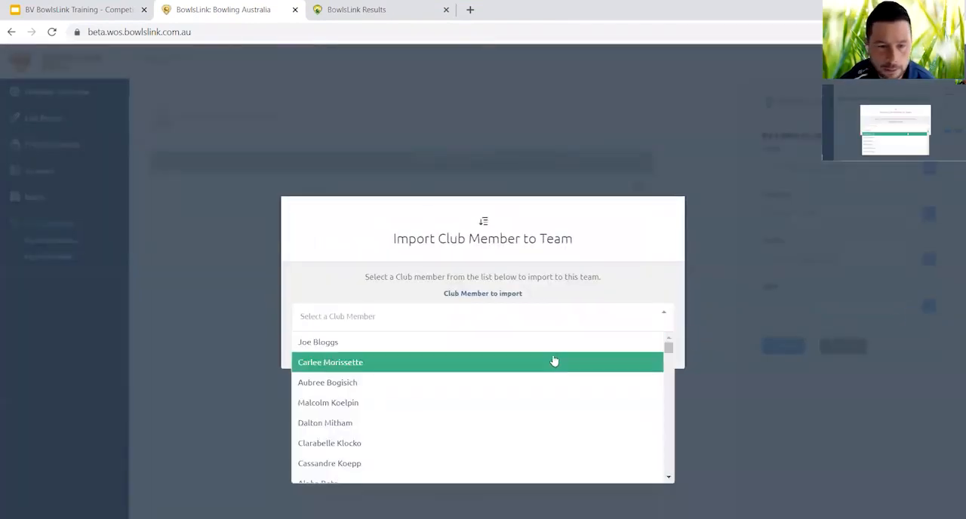
pyautogui.click(552, 362)
pyautogui.click(580, 346)
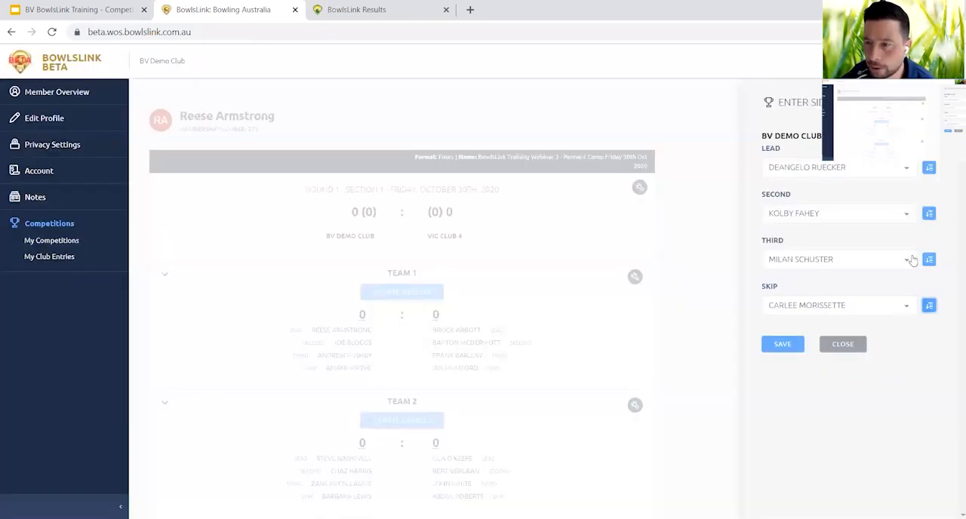
pyautogui.click(781, 347)
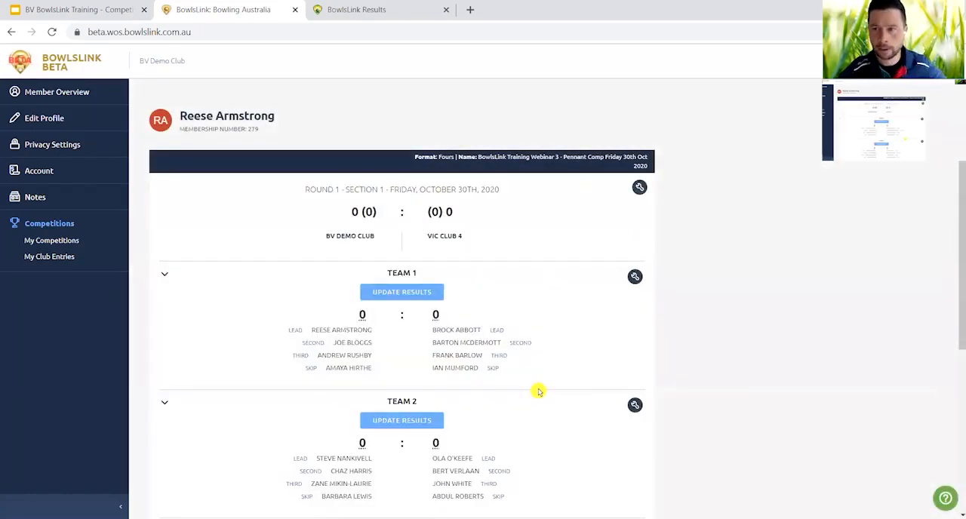
# Record the Team 1 result as BV Demo Club 26, VIC Club 4 3, and save it.
pyautogui.scroll(-2, 539, 391)
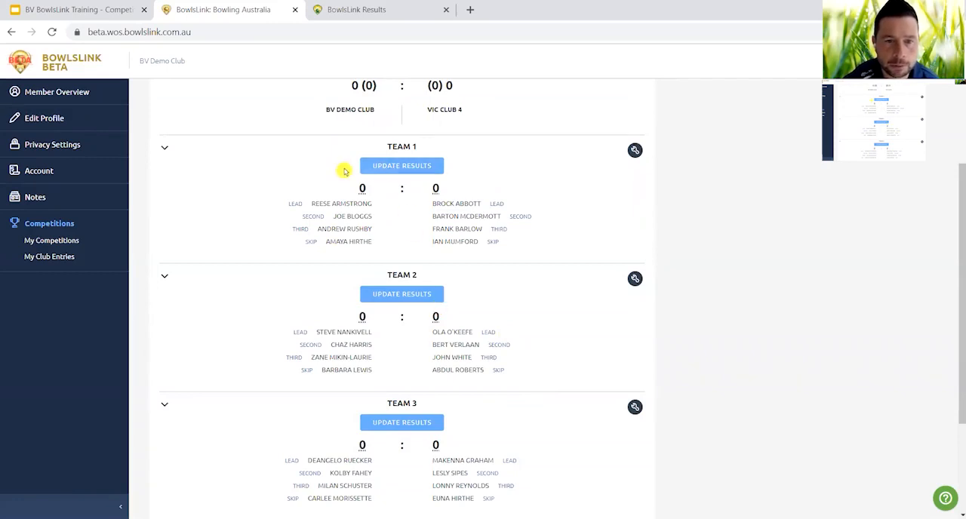
pyautogui.click(394, 171)
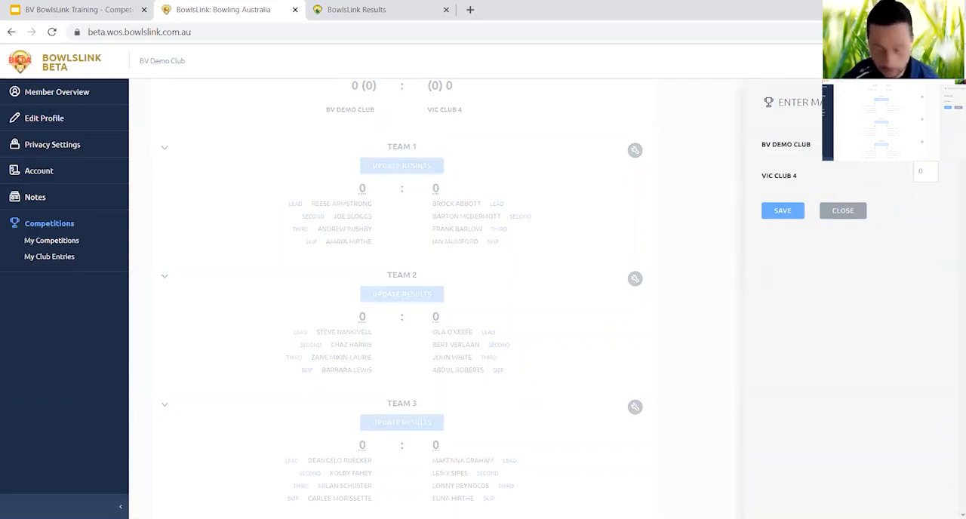
pyautogui.click(929, 170)
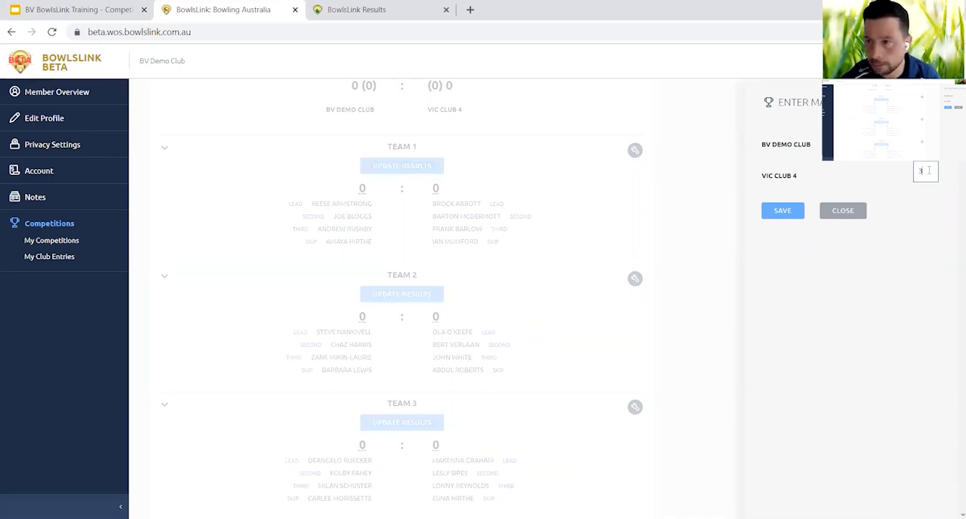
pyautogui.click(778, 212)
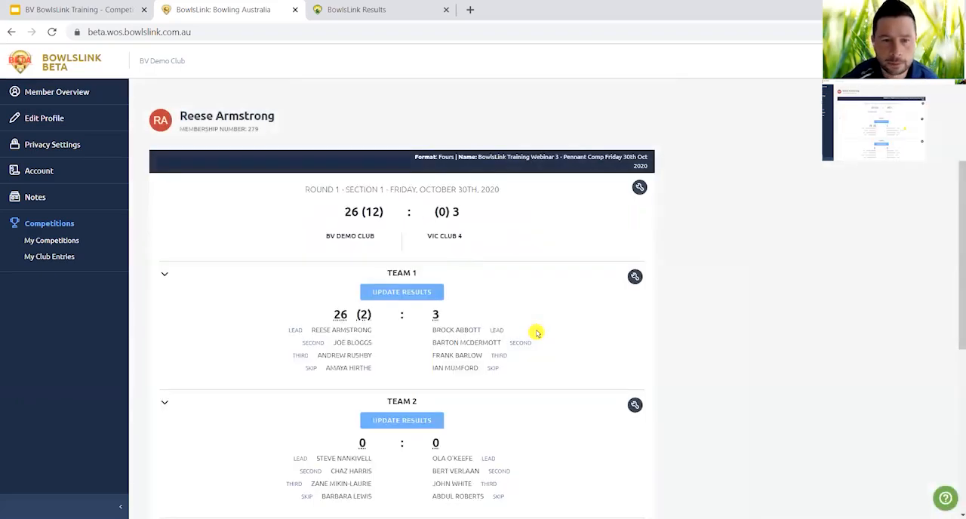
# Record the Team 2 result as BV Demo Club 12, VIC Club 4 34, and save it.
pyautogui.scroll(-2, 537, 333)
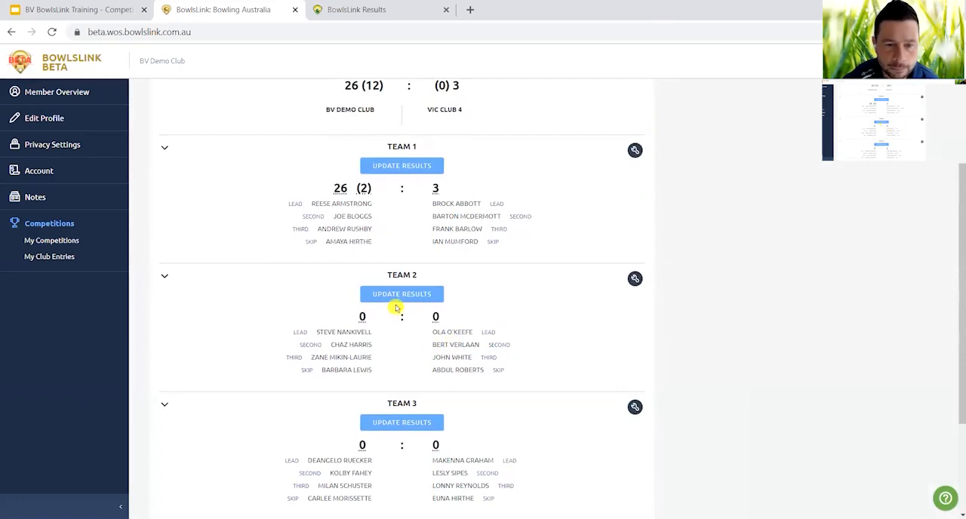
pyautogui.click(395, 298)
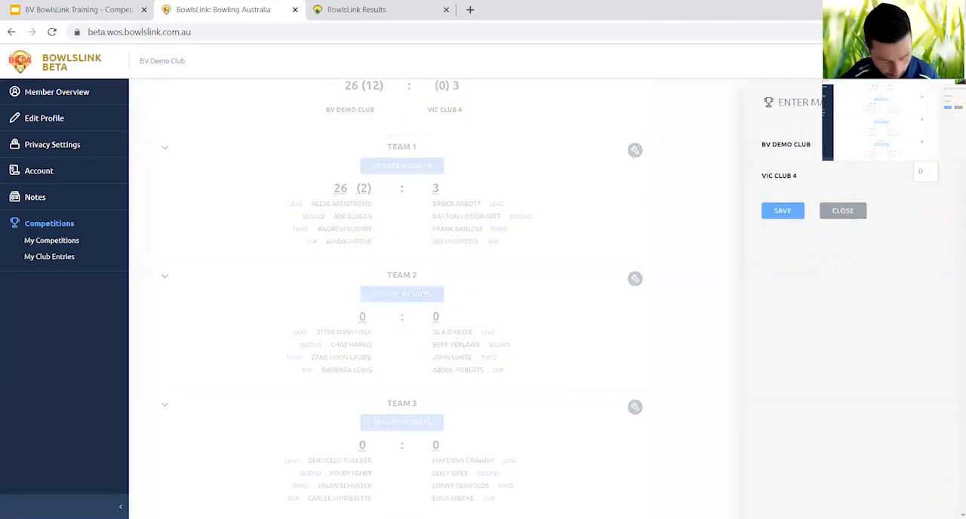
pyautogui.click(925, 169)
pyautogui.write('3')
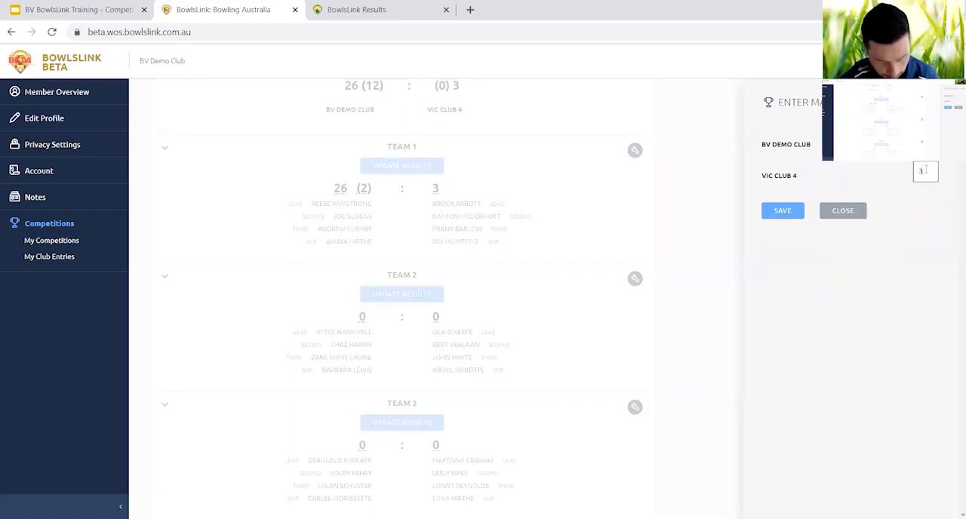
pyautogui.write('4')
pyautogui.click(794, 216)
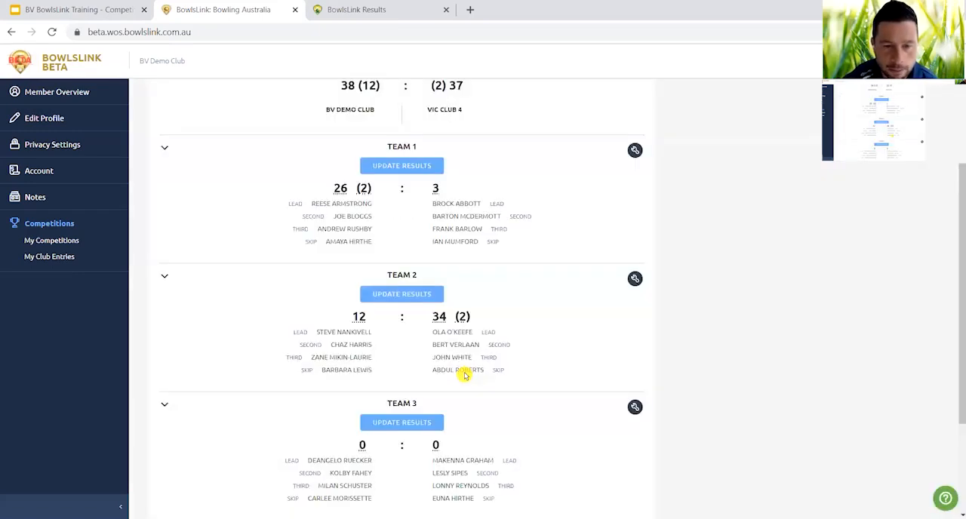
# Record the Team 3 result as BV Demo Club 12, VIC Club 4 12, and save it.
pyautogui.scroll(-2, 466, 375)
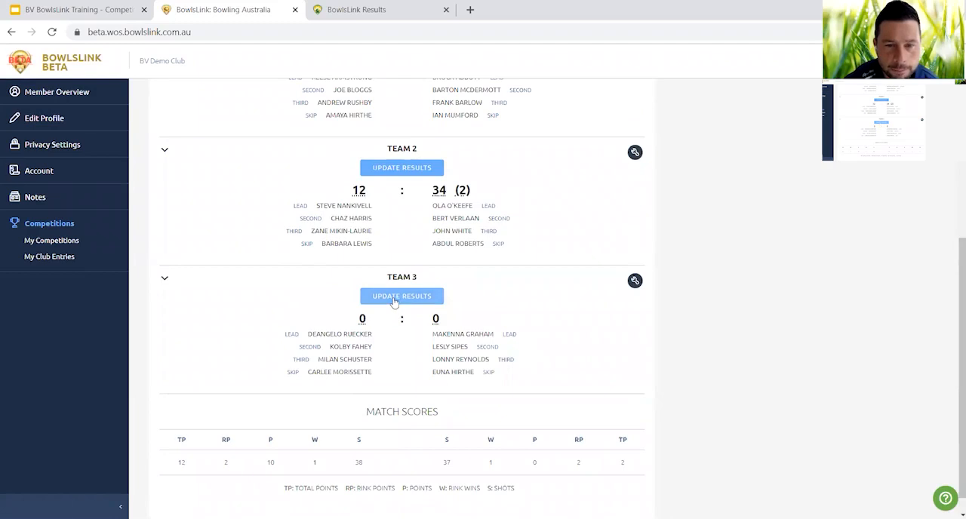
pyautogui.click(393, 302)
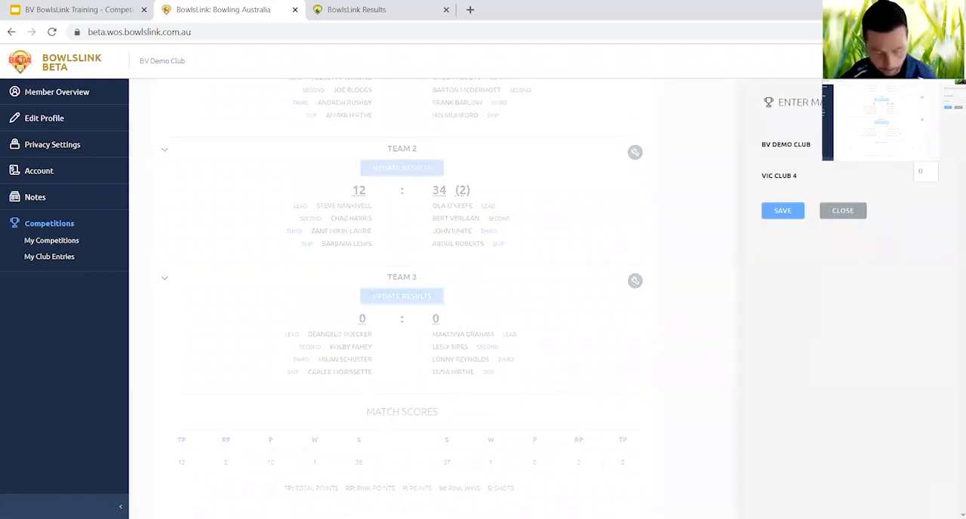
pyautogui.click(928, 173)
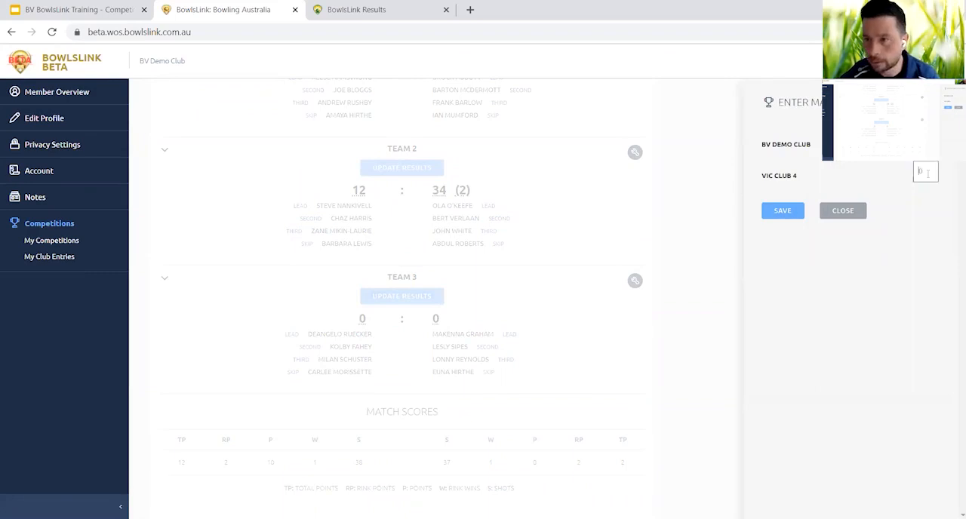
pyautogui.write('12')
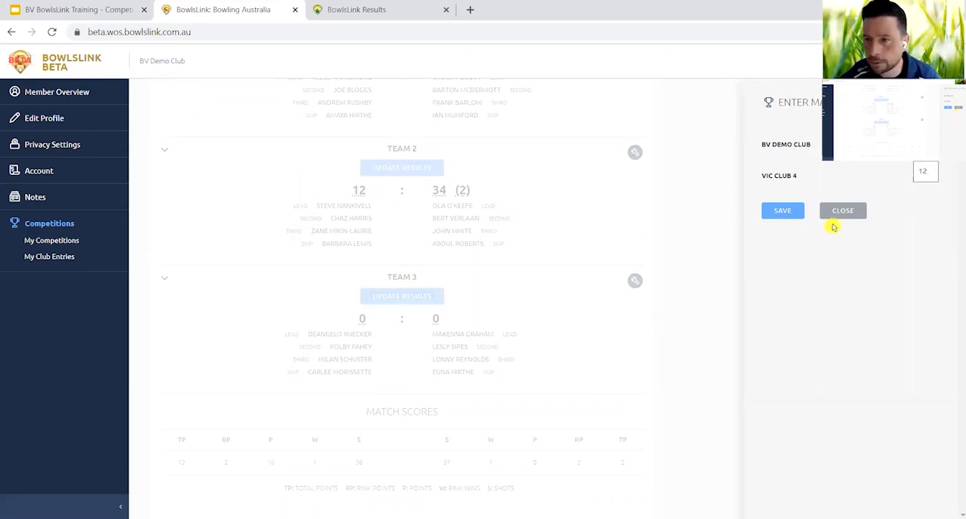
pyautogui.click(787, 215)
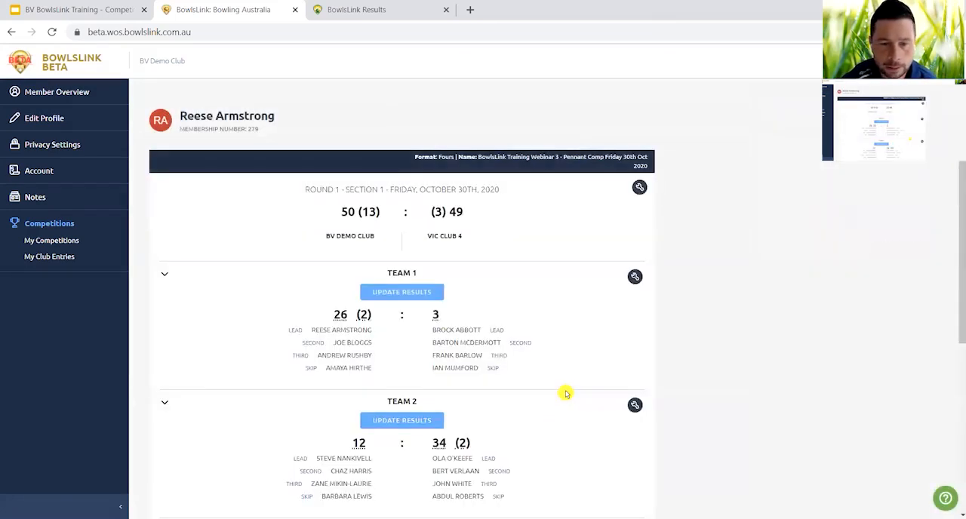
# Review the three team results and match scores, and mark the Round 1 match as complete for the home club.
pyautogui.scroll(-2, 566, 393)
pyautogui.scroll(1, 566, 394)
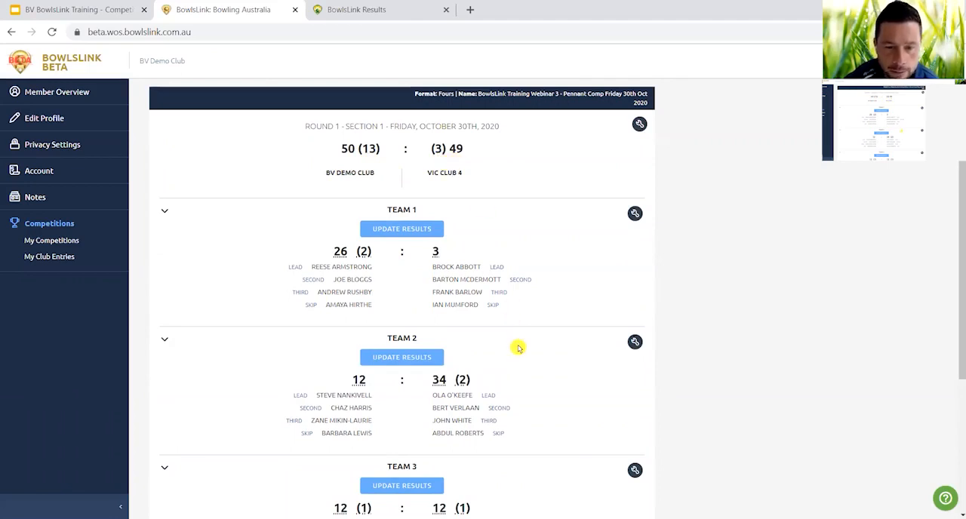
pyautogui.scroll(-1, 518, 346)
pyautogui.scroll(-1, 521, 367)
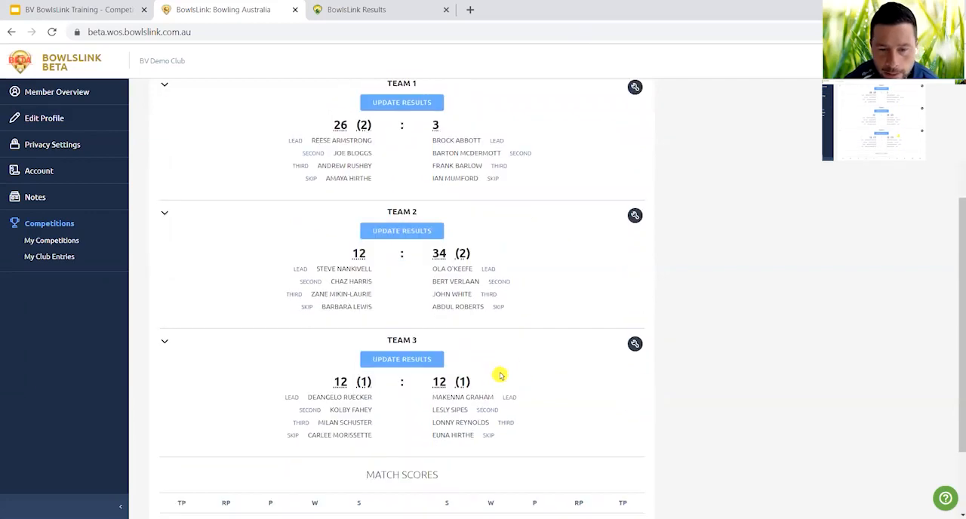
pyautogui.scroll(-2, 521, 394)
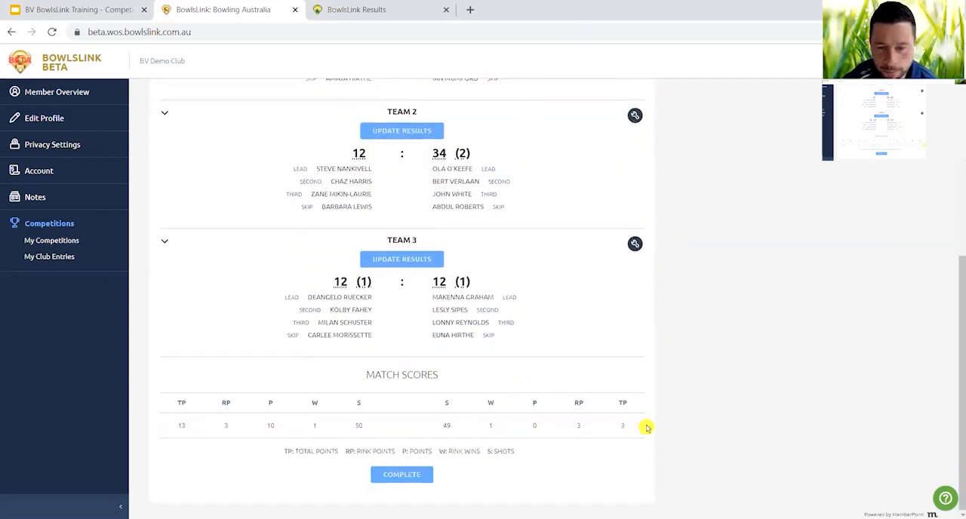
pyautogui.click(402, 476)
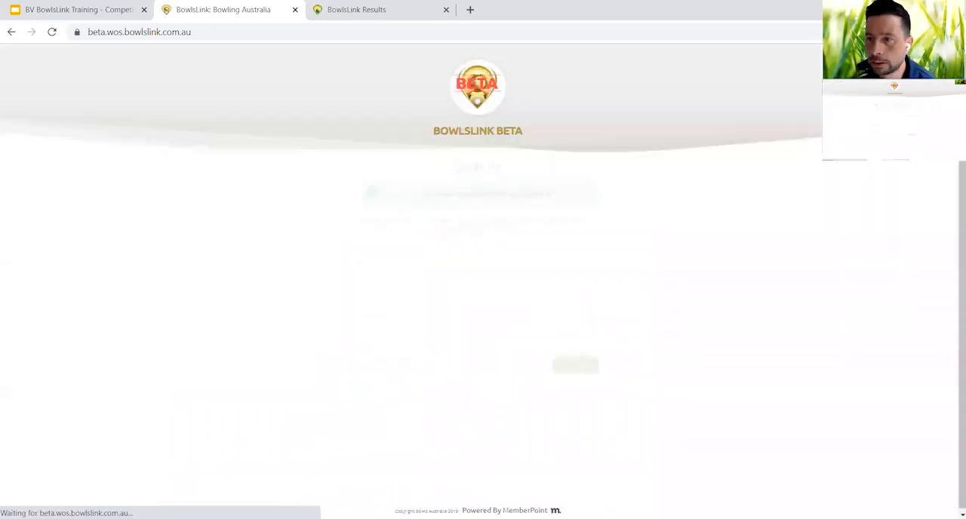
# Sign in as the away club's member with the national ID and account password, and choose the VIC Club 4 profile under My Clubs.
pyautogui.click(544, 289)
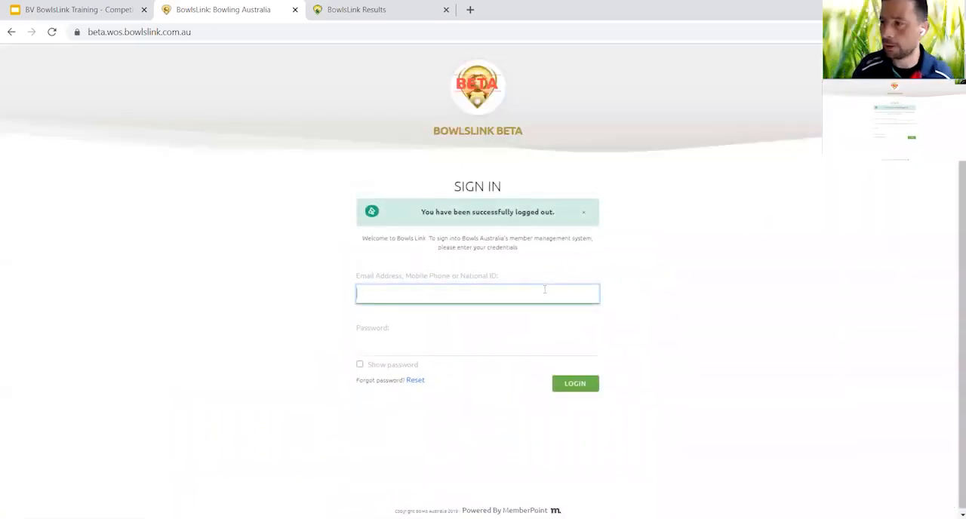
pyautogui.write('142')
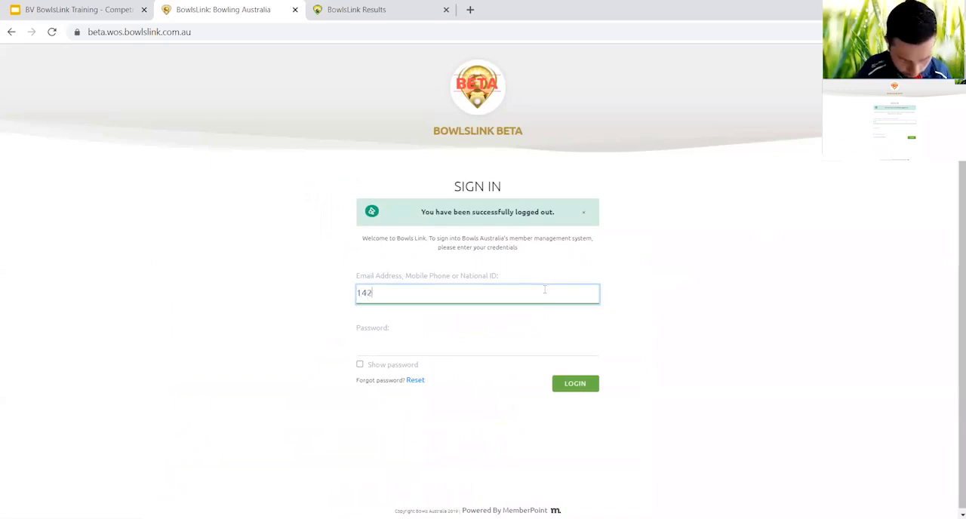
pyautogui.write('5')
pyautogui.press('Tab')
pyautogui.write('**')
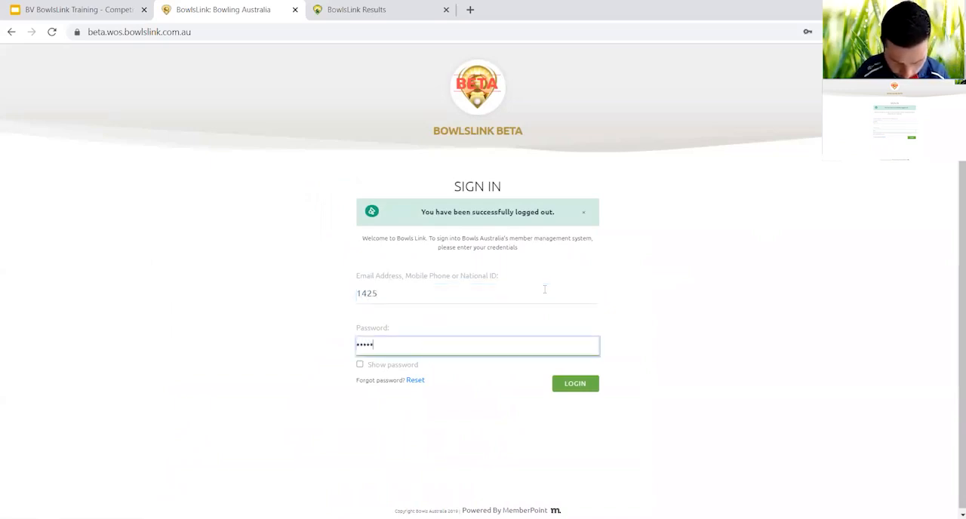
pyautogui.write('*******')
pyautogui.press('Return')
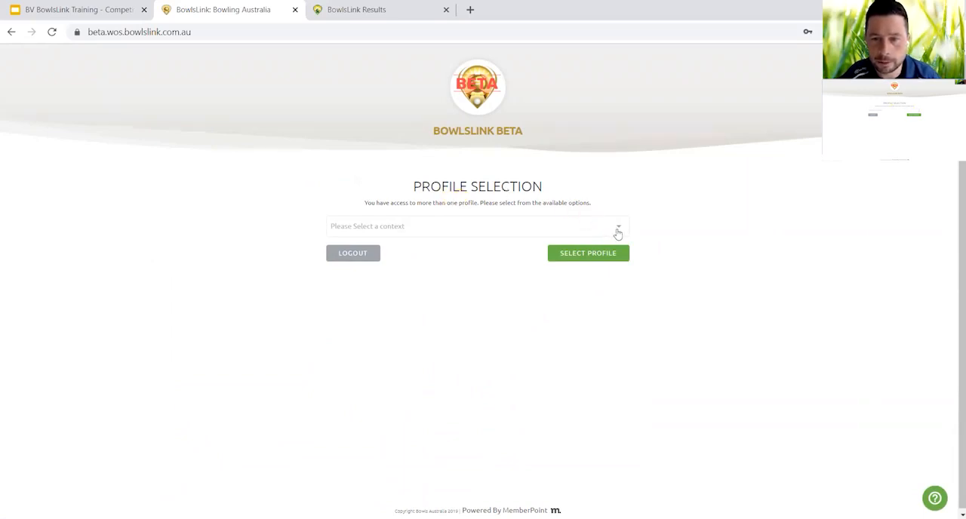
pyautogui.click(617, 232)
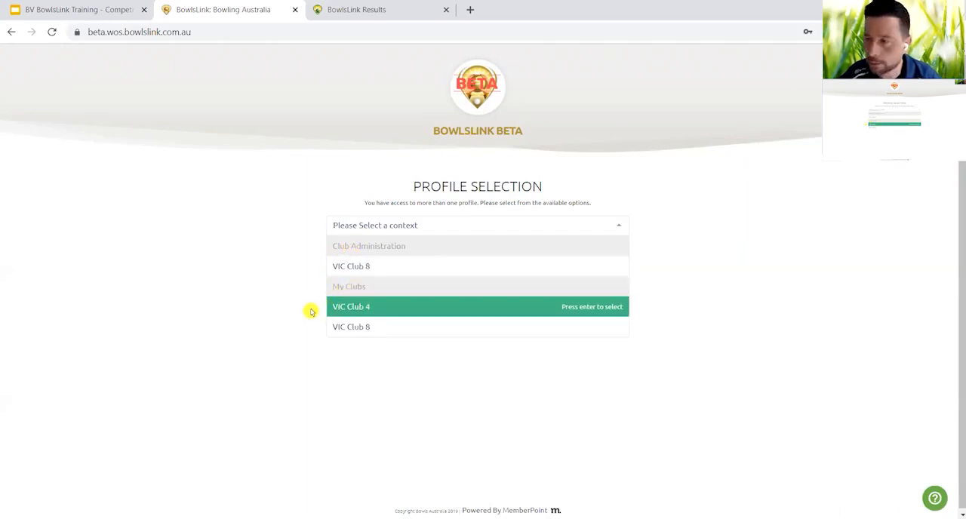
pyautogui.click(366, 312)
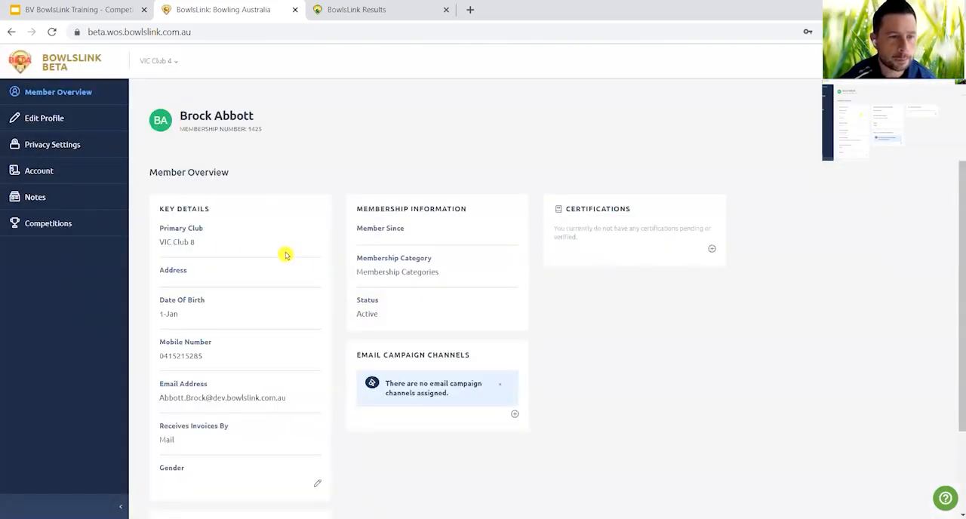
# Open the pending Round 1 match results for VIC Club 4's entry in the BowlsLink Training Webinar 3 pennant competition.
pyautogui.click(43, 223)
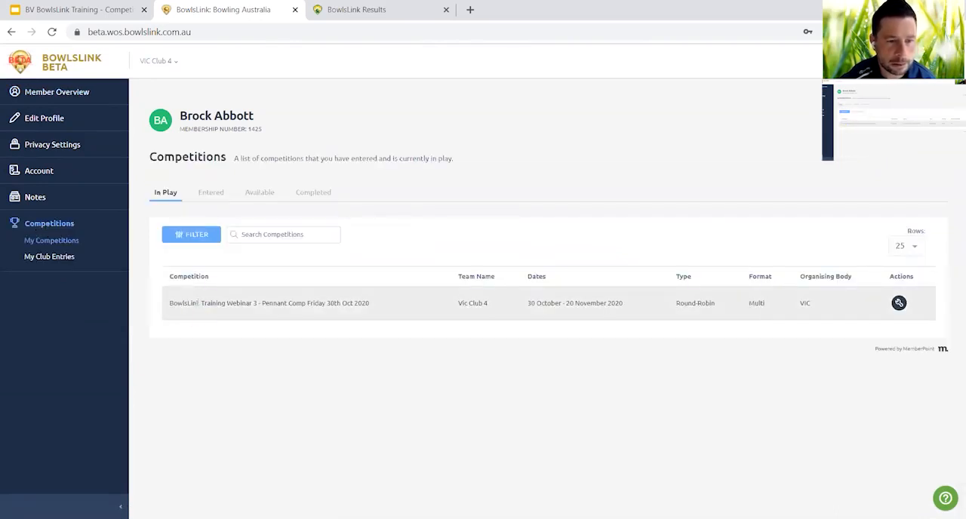
pyautogui.click(899, 303)
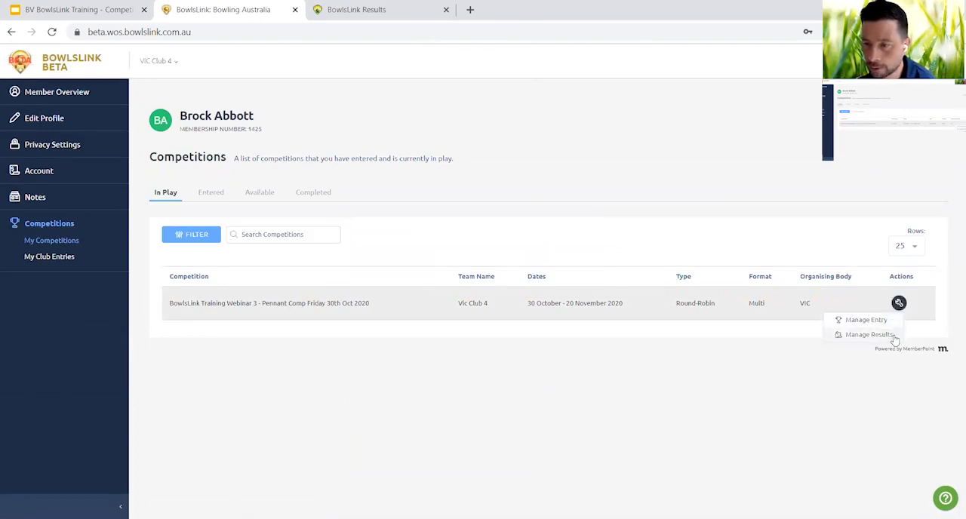
pyautogui.click(870, 334)
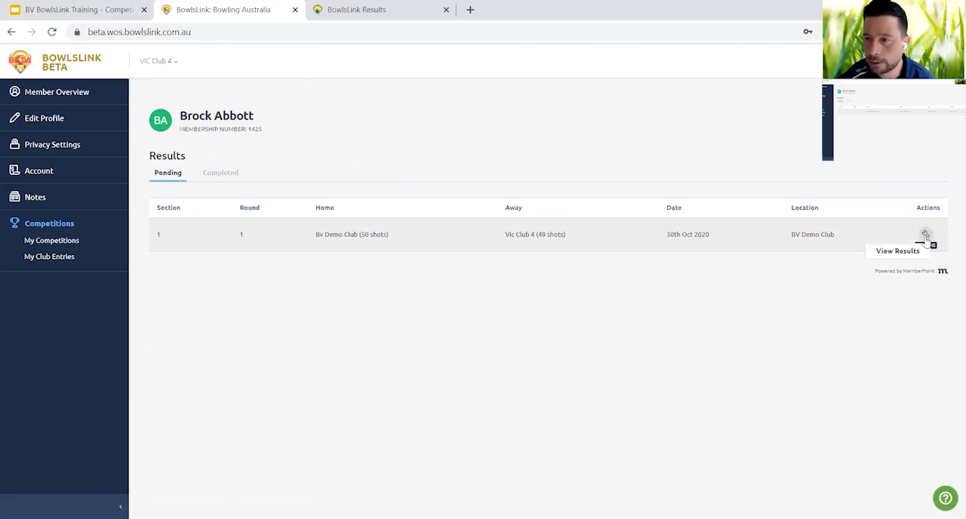
pyautogui.click(910, 253)
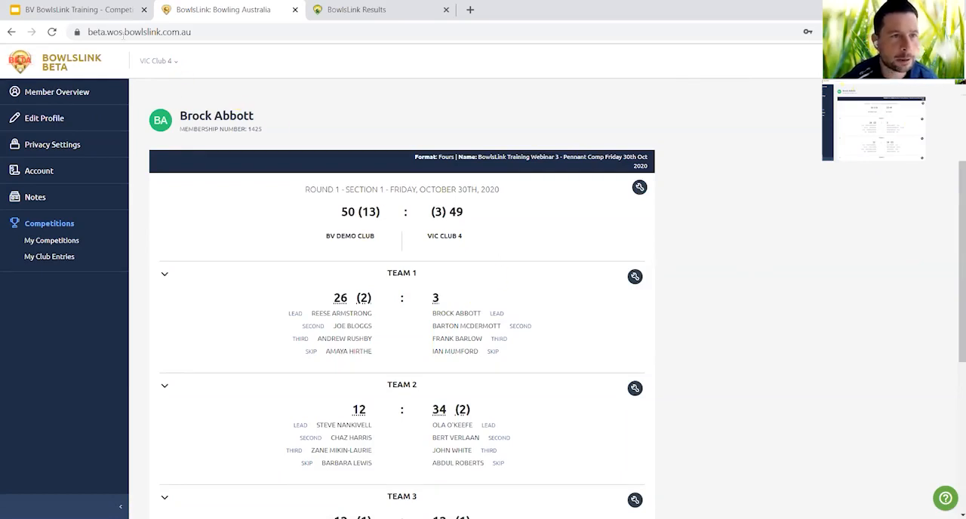
# Switch to the Google Slides presentation to view the Result Process slide, and return to the match in BowlsLink.
pyautogui.click(94, 13)
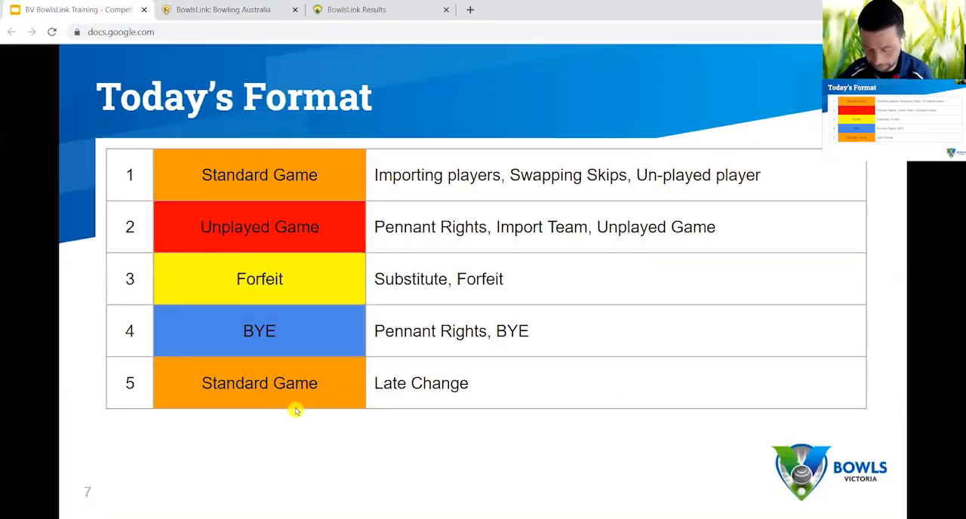
pyautogui.press('Left')
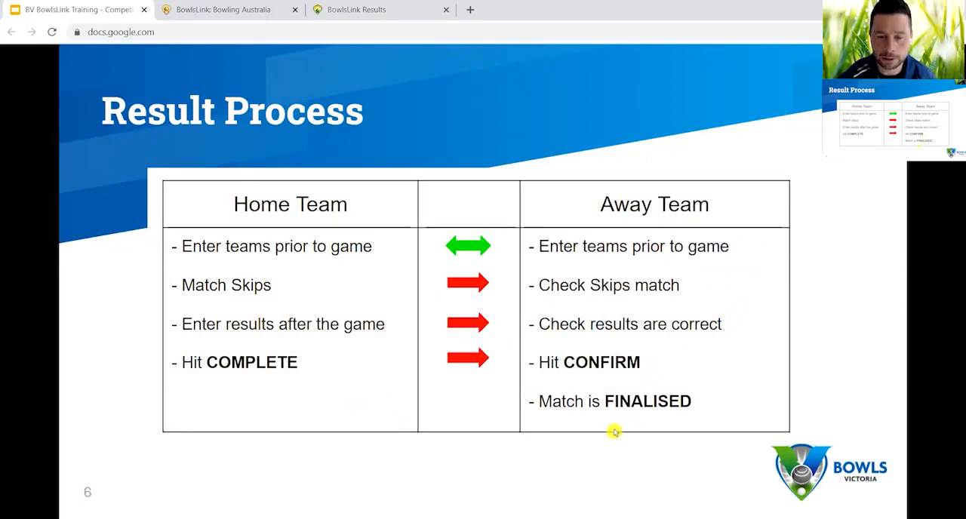
pyautogui.click(239, 10)
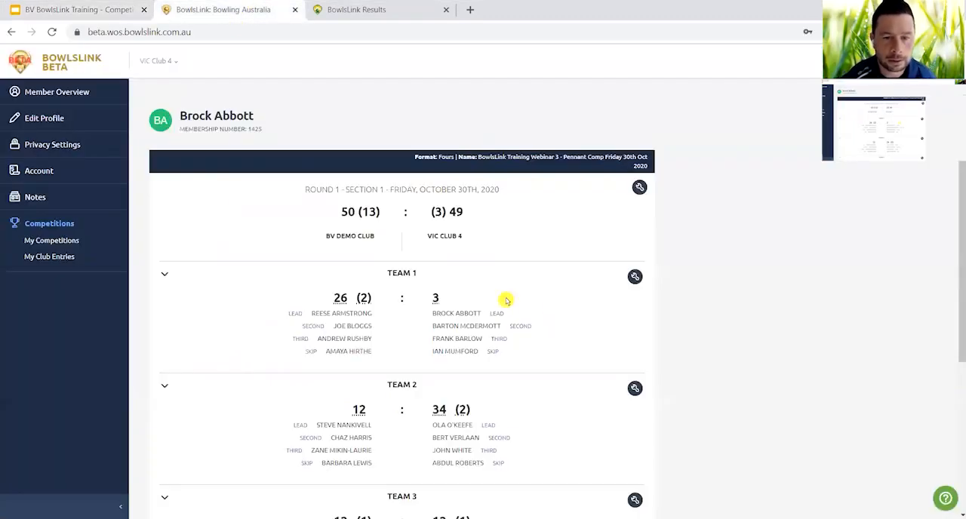
# Swap VIC Club 4's Team 1 line-up with its Team 2 line-up in the Round 1 match.
pyautogui.scroll(-2, 551, 317)
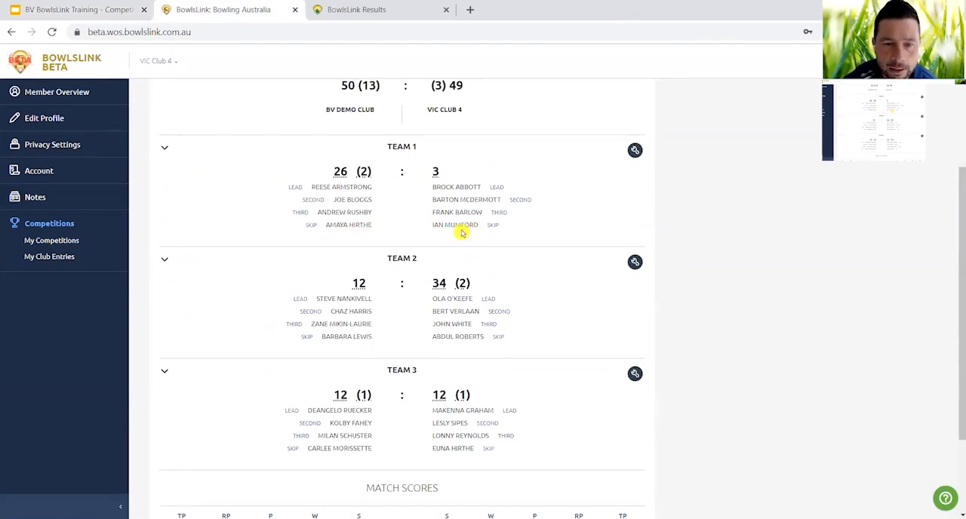
pyautogui.click(635, 151)
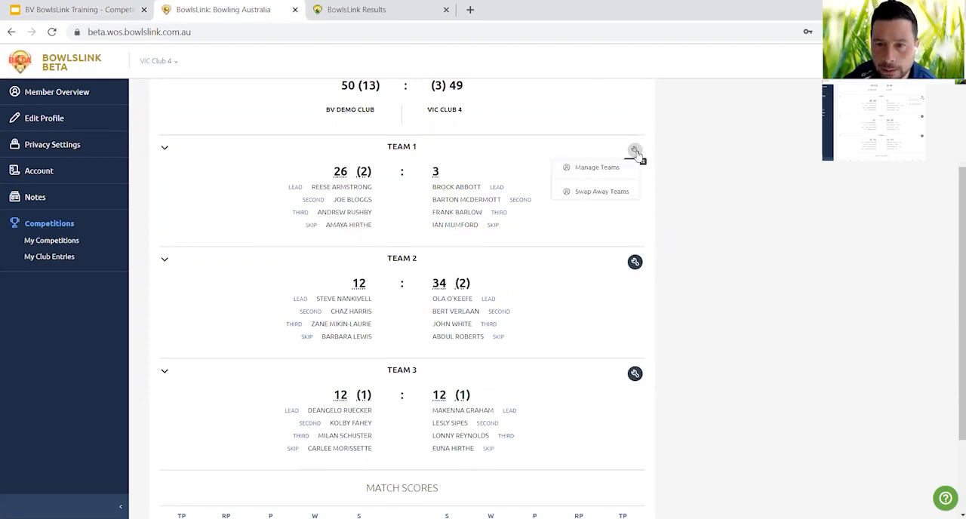
pyautogui.click(610, 195)
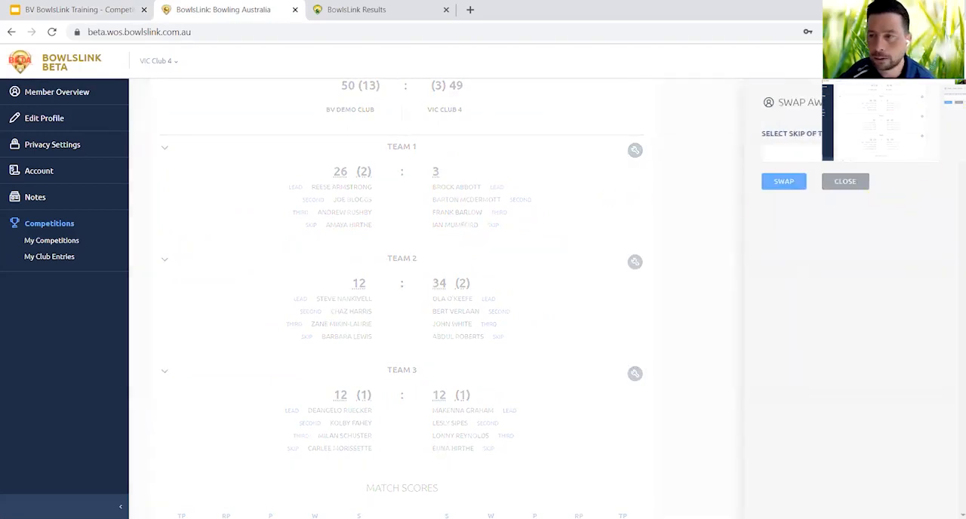
pyautogui.click(932, 158)
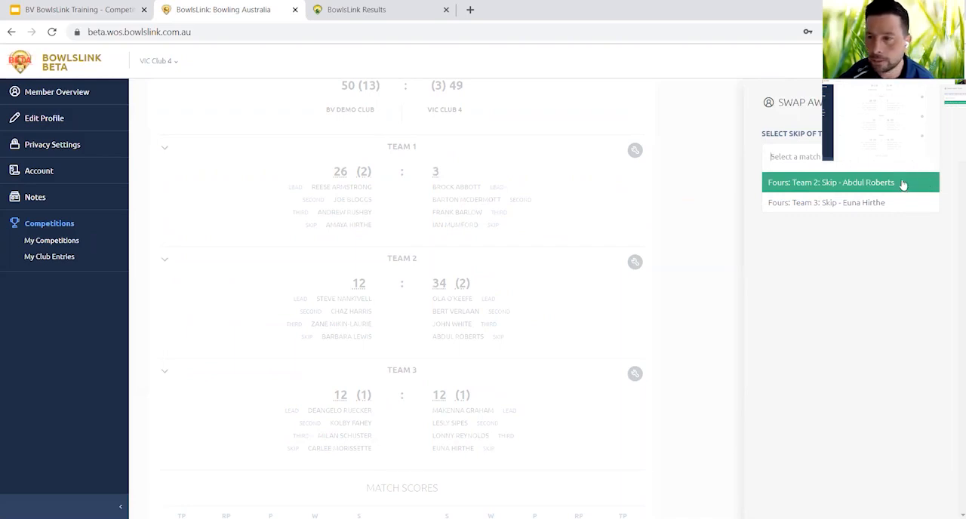
pyautogui.click(903, 184)
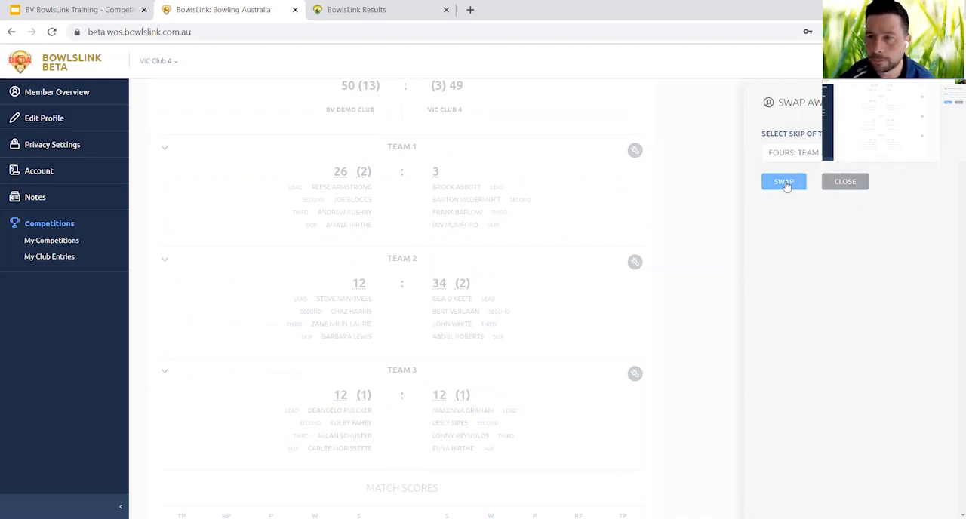
pyautogui.click(785, 183)
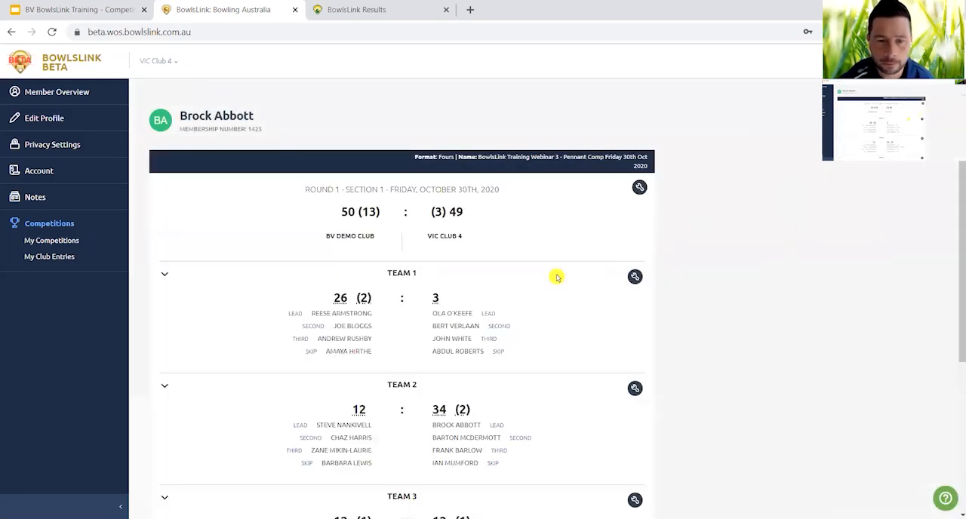
# Change VIC Club 4's second in Team 3 to UN-PLAYED and save the line-up.
pyautogui.scroll(-2, 556, 278)
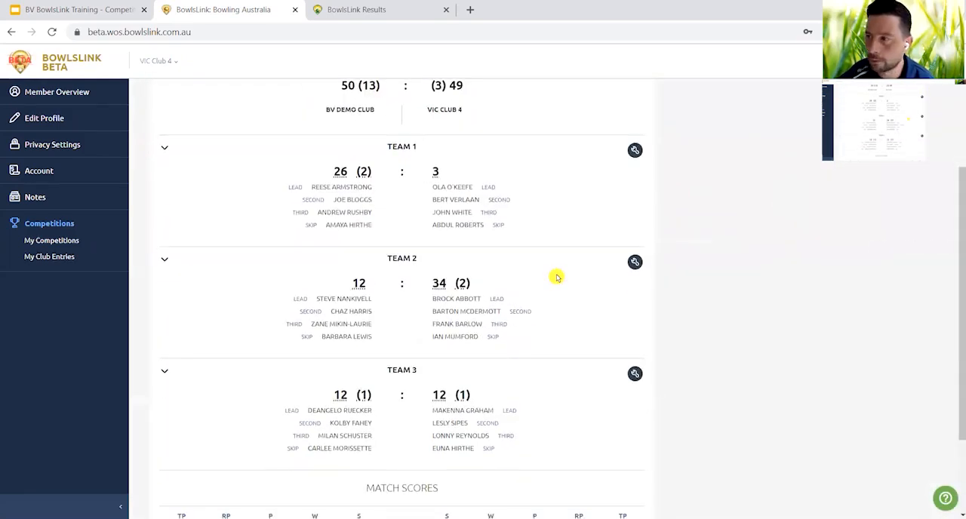
pyautogui.scroll(-1, 556, 278)
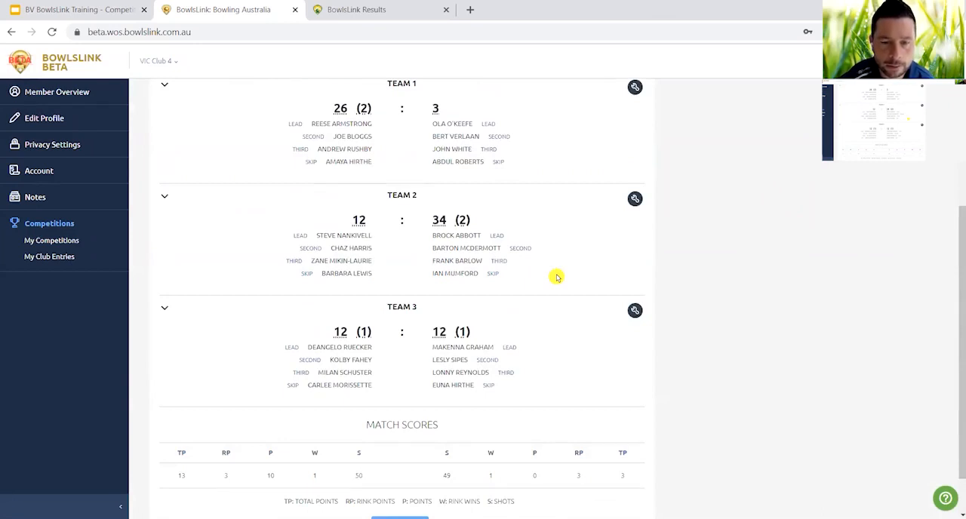
pyautogui.scroll(-1, 557, 278)
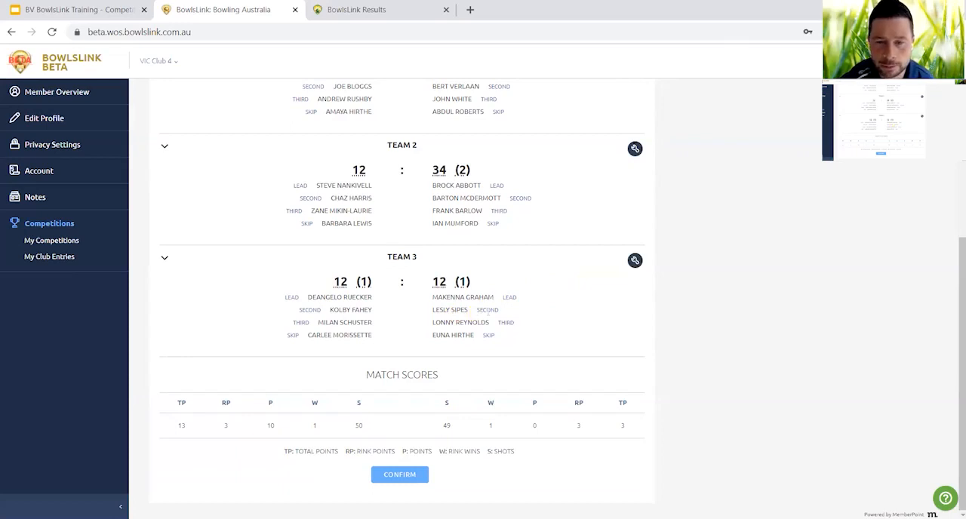
pyautogui.click(635, 263)
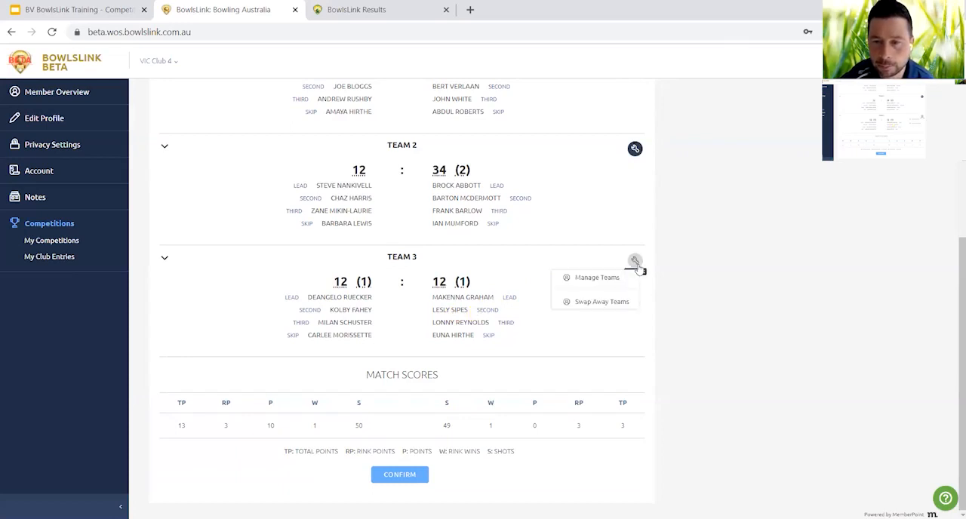
pyautogui.click(620, 278)
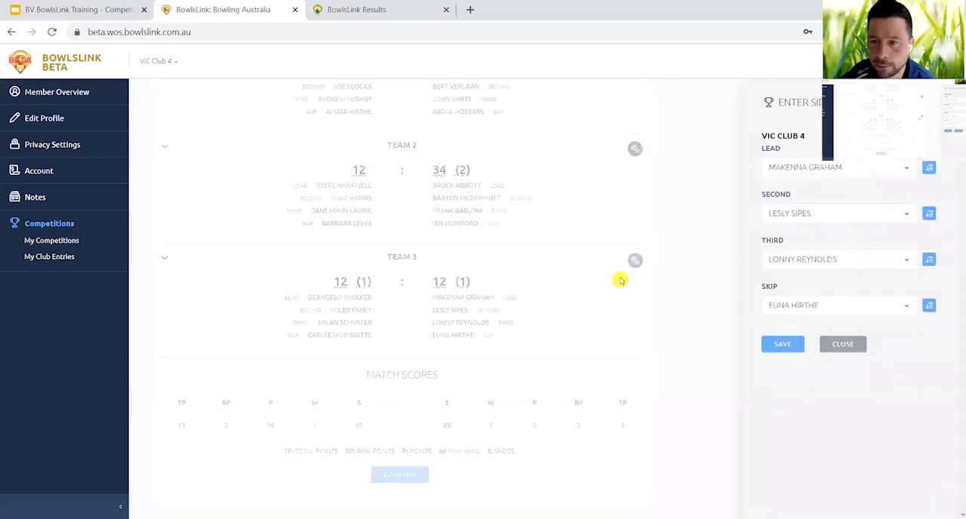
pyautogui.click(908, 219)
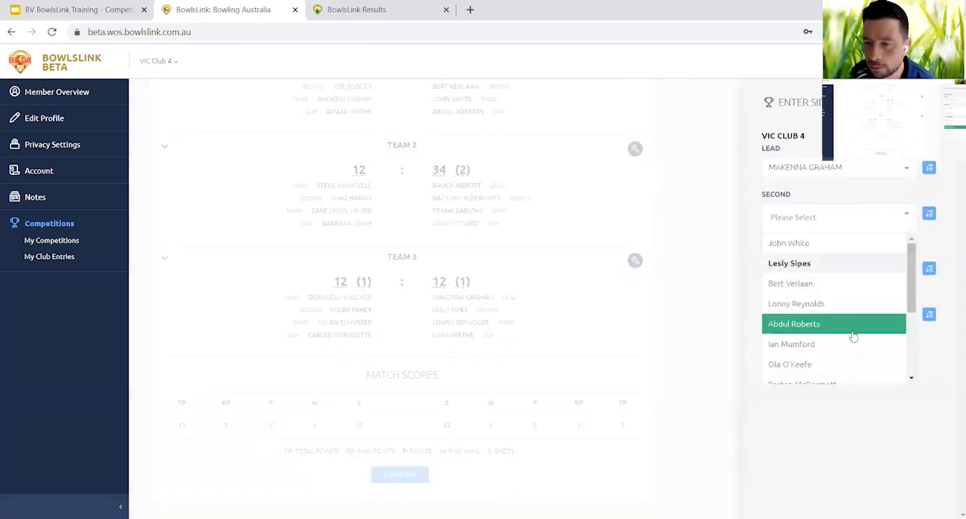
pyautogui.scroll(-3, 853, 336)
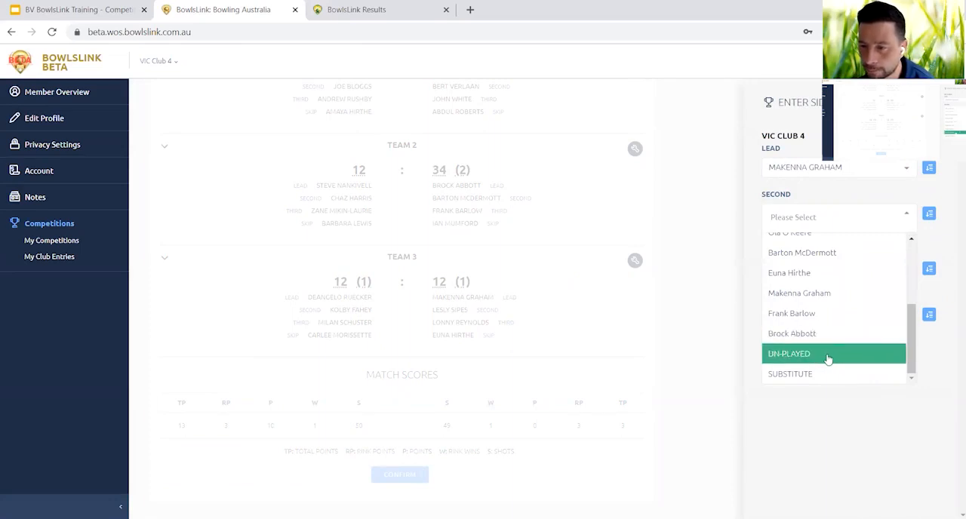
pyautogui.click(828, 355)
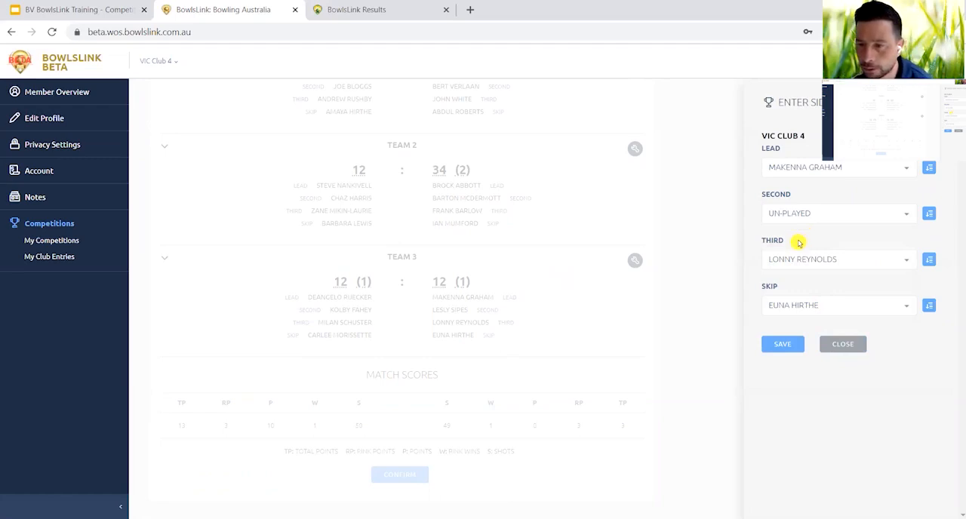
pyautogui.click(783, 345)
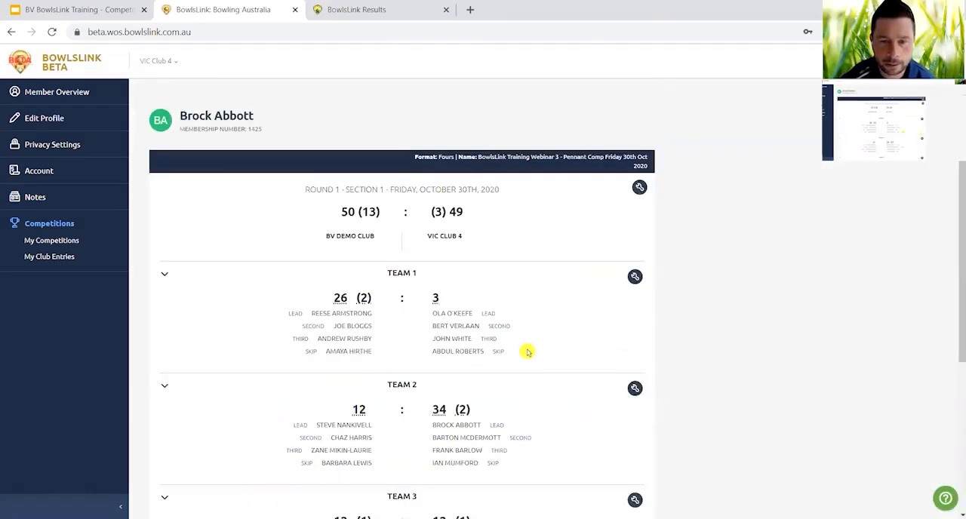
# Review and confirm the Round 1 match results as the away club, and switch to the Result Process slide in Google Slides.
pyautogui.scroll(-2, 528, 352)
pyautogui.scroll(-2, 528, 352)
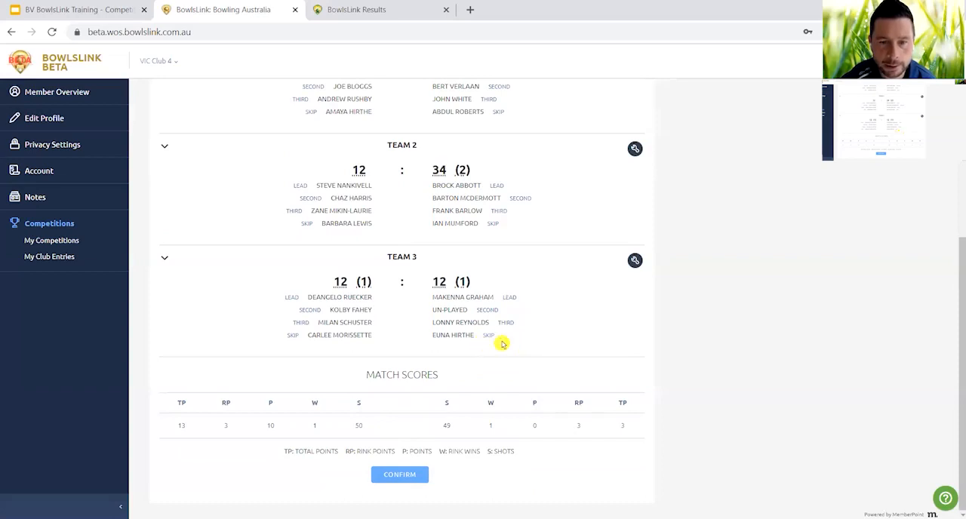
pyautogui.scroll(1, 552, 330)
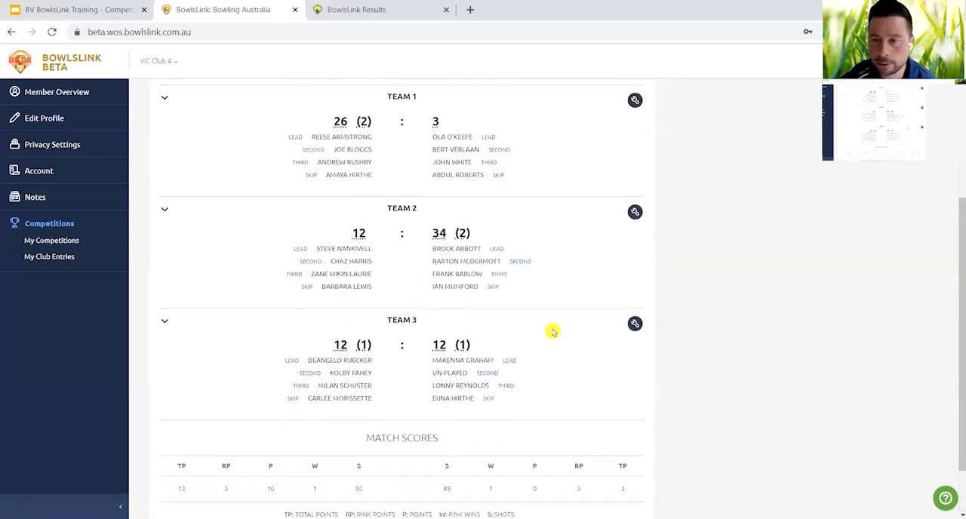
pyautogui.scroll(-1, 553, 332)
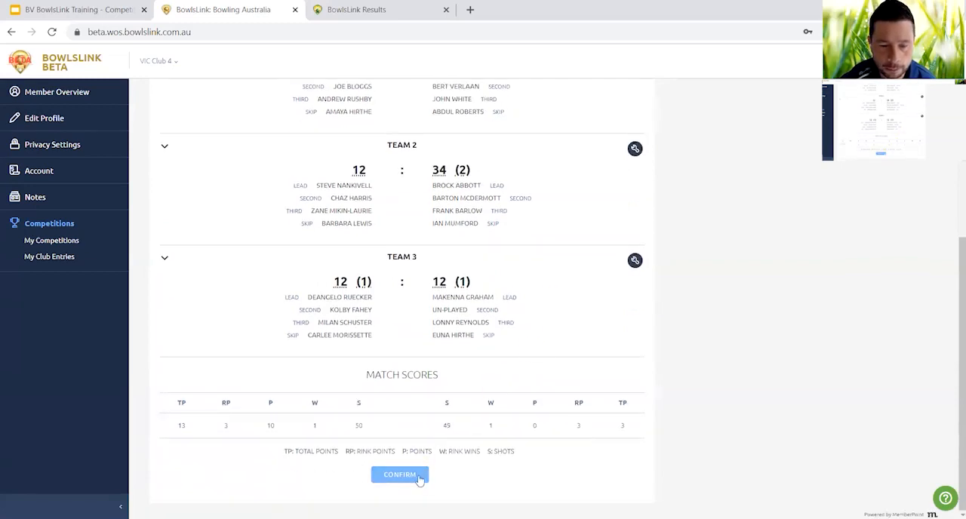
pyautogui.click(419, 478)
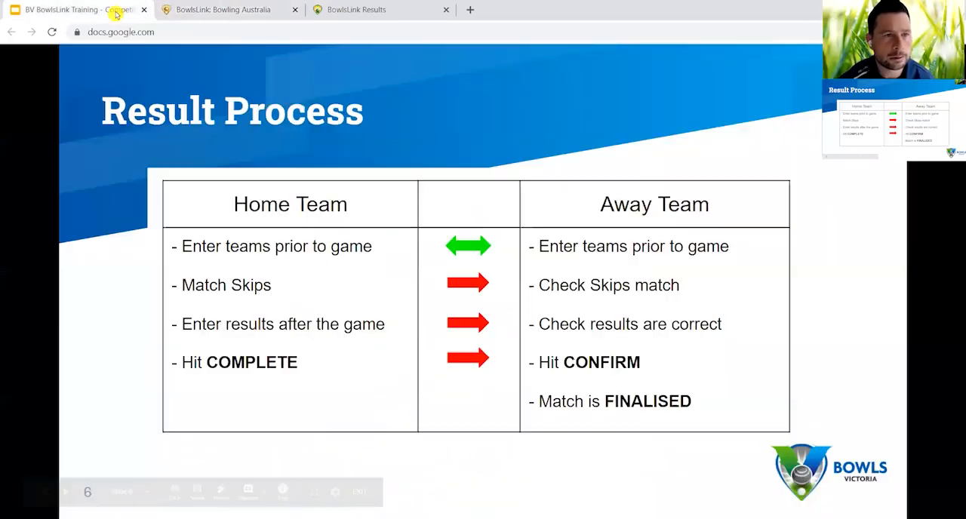
pyautogui.click(113, 11)
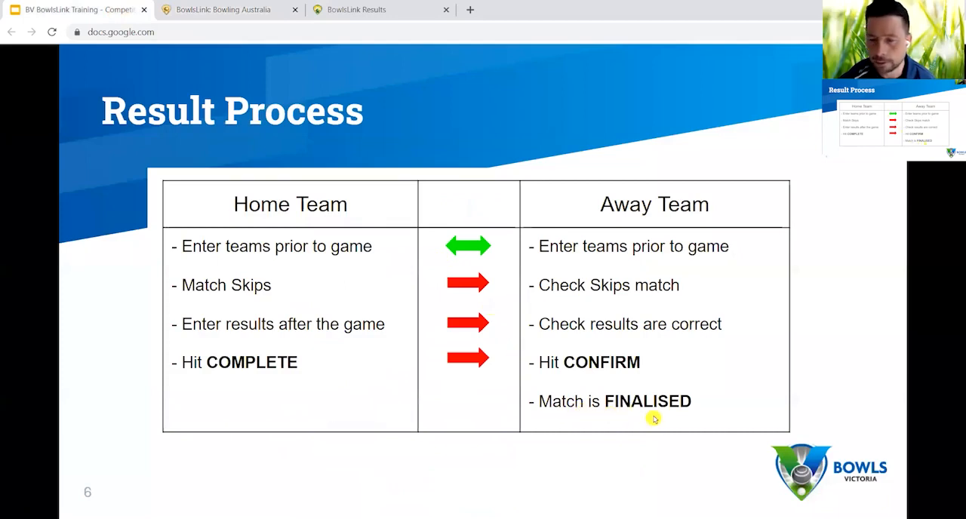
# Return to BowlsLink, sign in as the home club's member with the national ID and account password, and open the member's competitions.
pyautogui.click(225, 10)
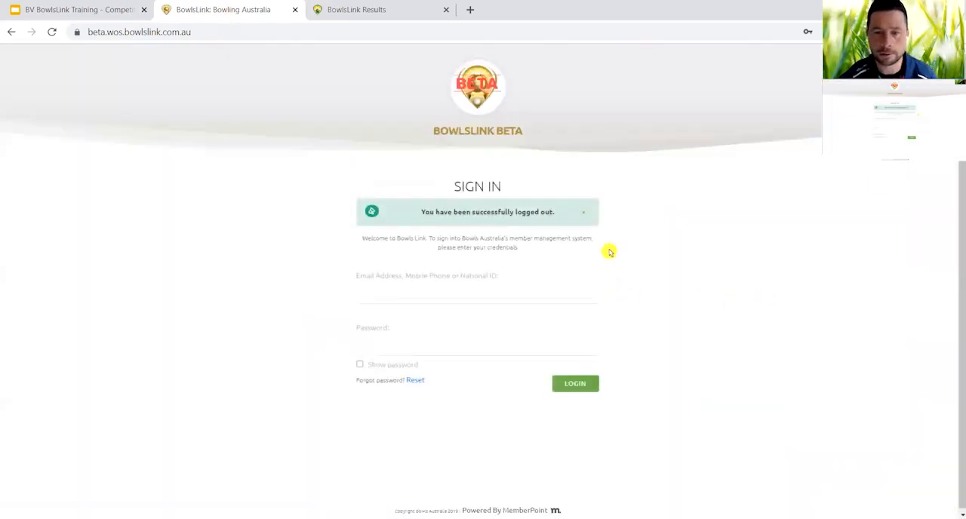
pyautogui.click(582, 213)
pyautogui.click(551, 265)
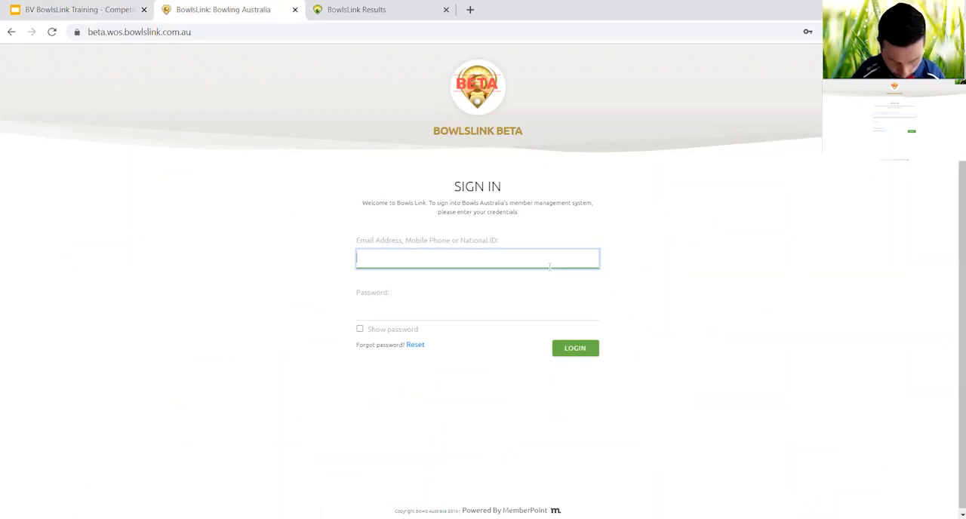
pyautogui.write('279')
pyautogui.press('Tab')
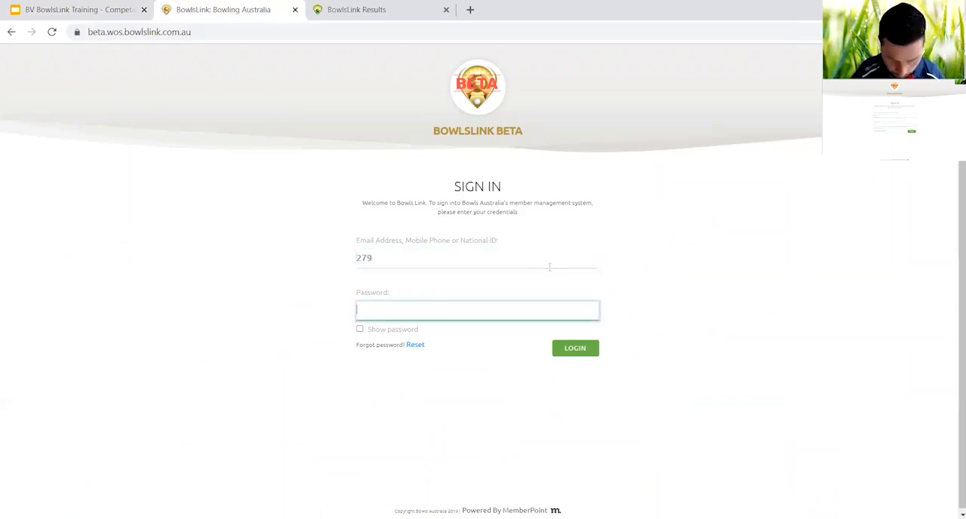
pyautogui.write('•••••••••')
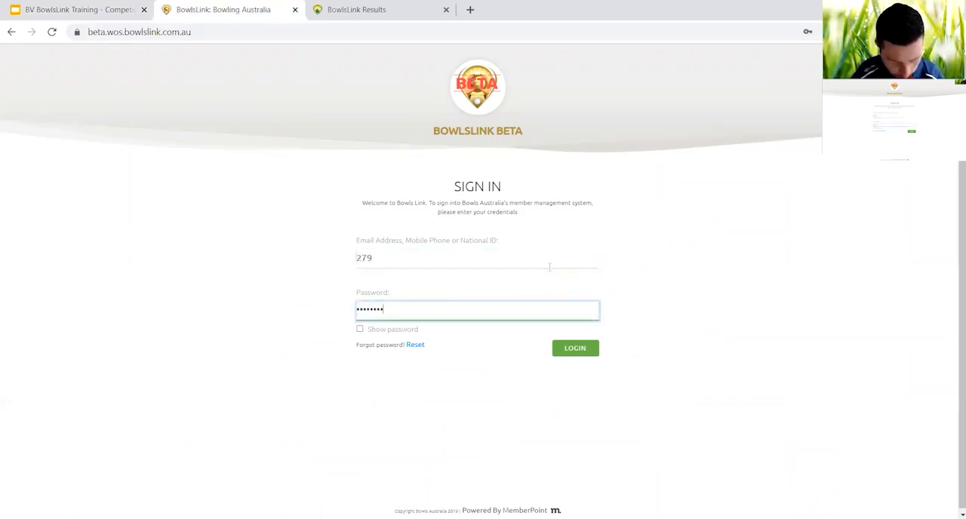
pyautogui.press('Return')
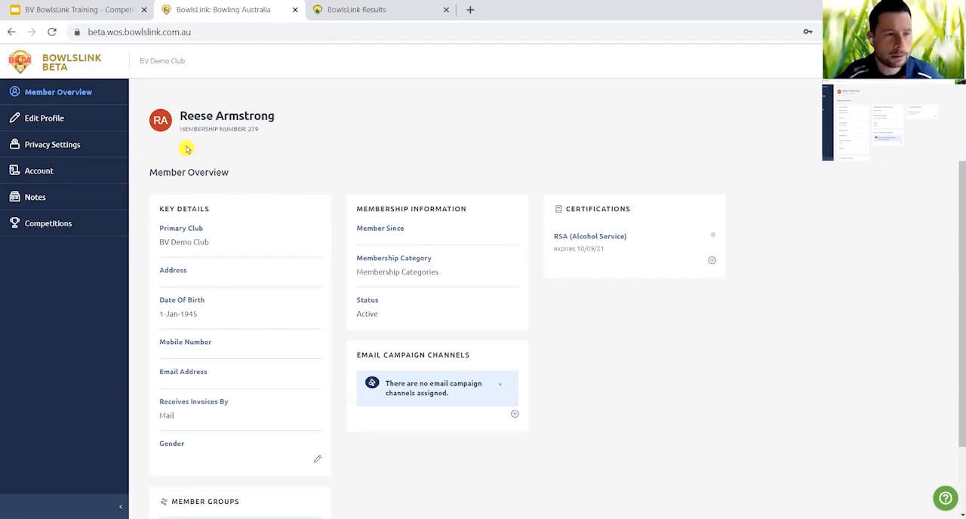
pyautogui.click(60, 227)
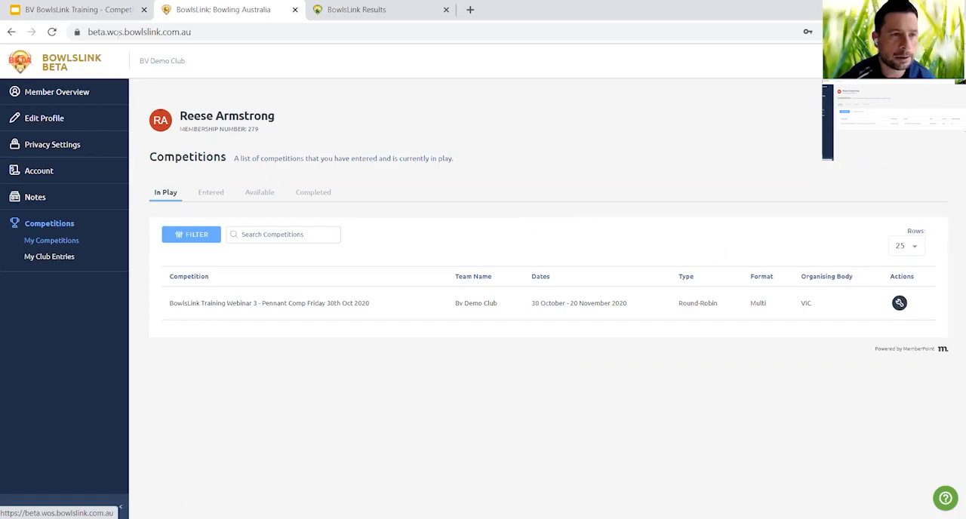
# Switch to Google Slides to view the BowlsLink Access Rights & Responsibilities slide, and return to the competitions list in BowlsLink.
pyautogui.click(108, 10)
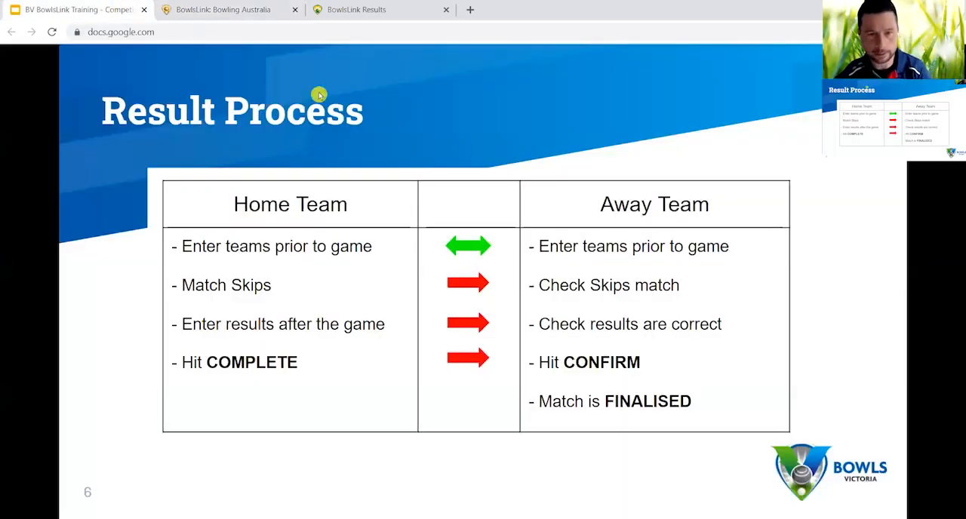
pyautogui.press('Right')
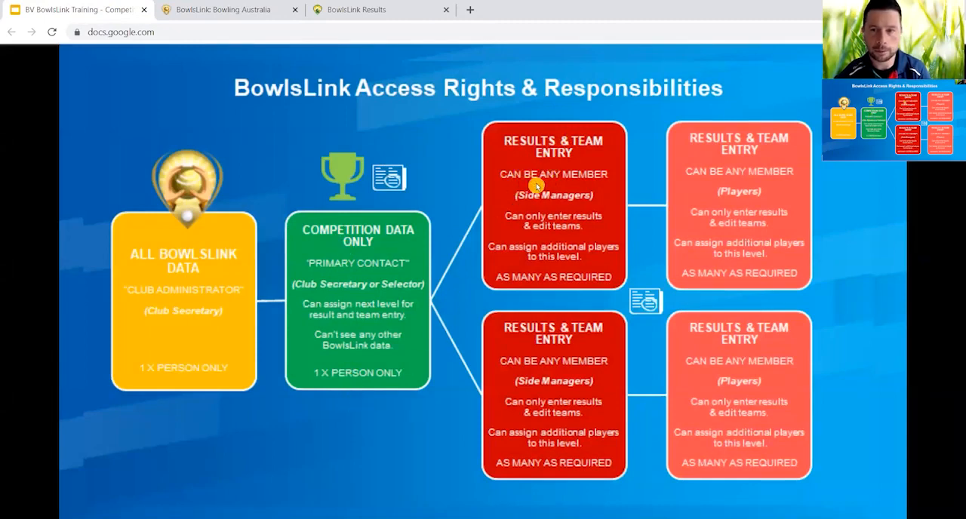
pyautogui.click(255, 17)
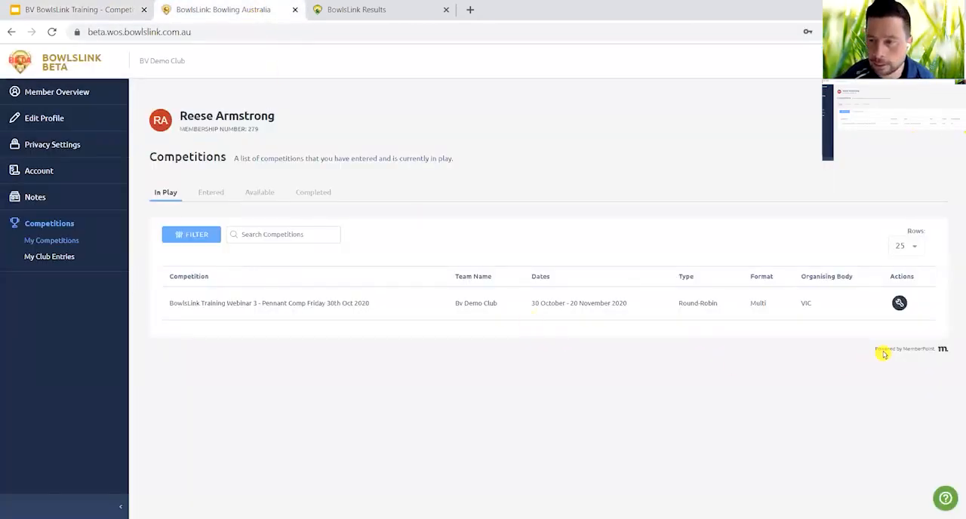
# Open BV Demo Club's entry in the BowlsLink Training Webinar 3 pennant competition and start editing its players.
pyautogui.click(899, 303)
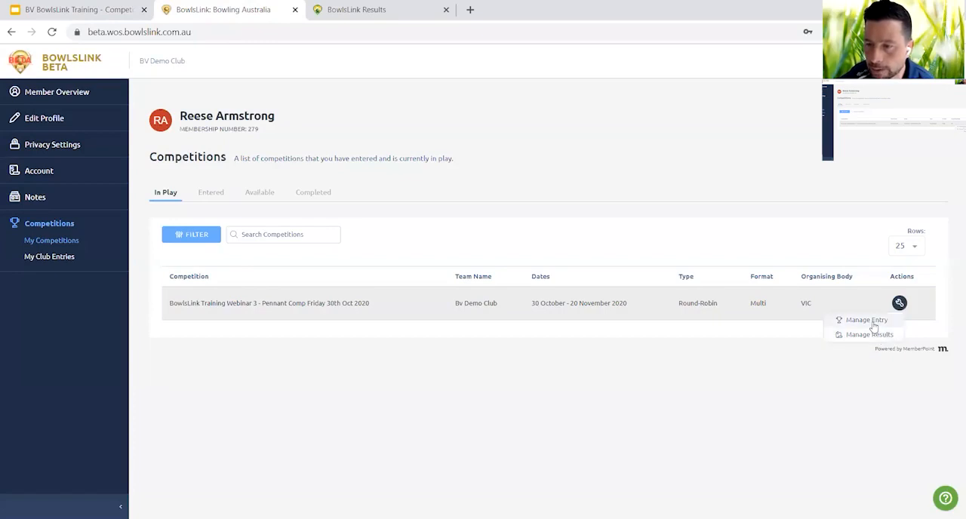
pyautogui.click(875, 323)
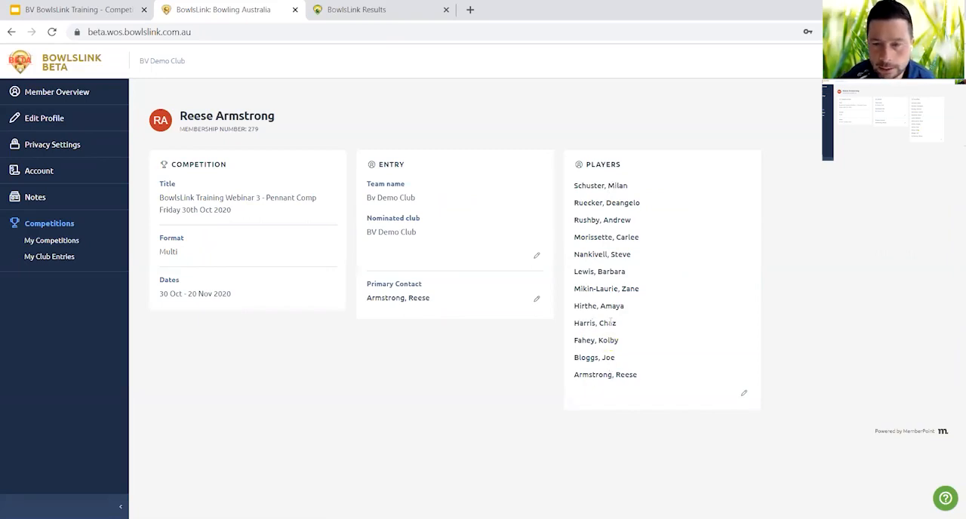
pyautogui.click(742, 395)
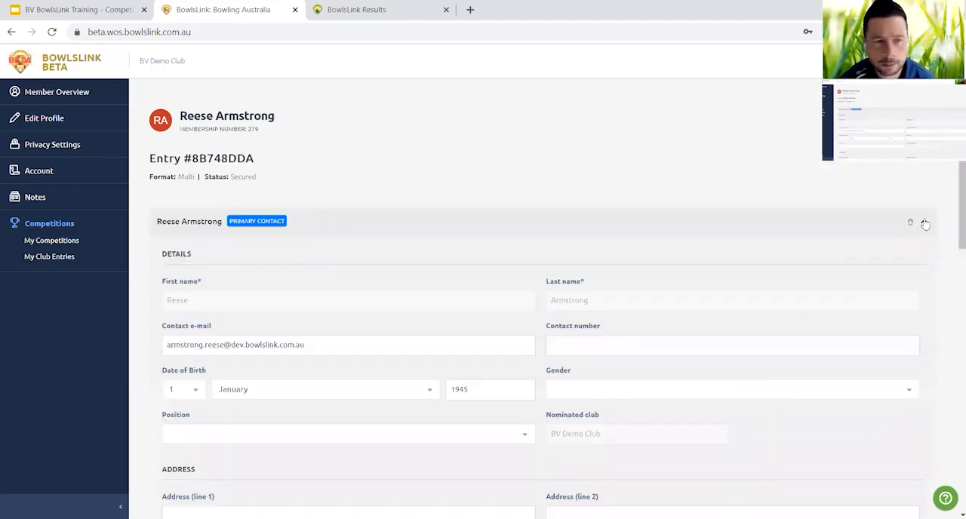
# Allow the fourth player listed in BV Demo Club's entry to manage the entry, and save the player.
pyautogui.click(925, 223)
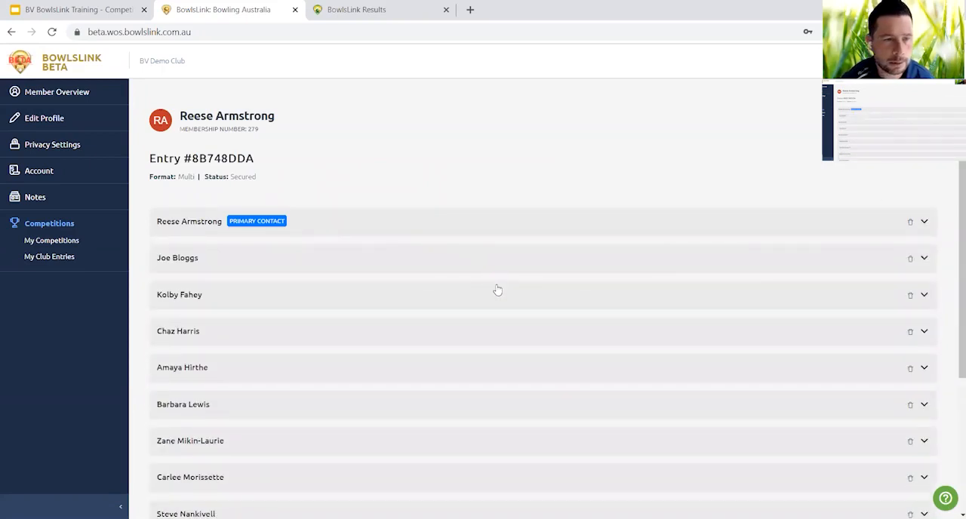
pyautogui.scroll(-3, 498, 290)
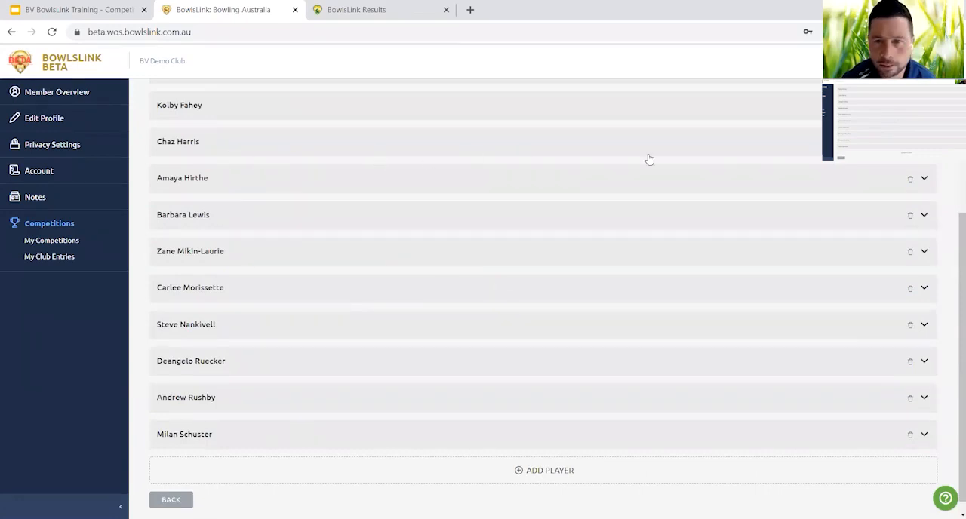
pyautogui.click(924, 142)
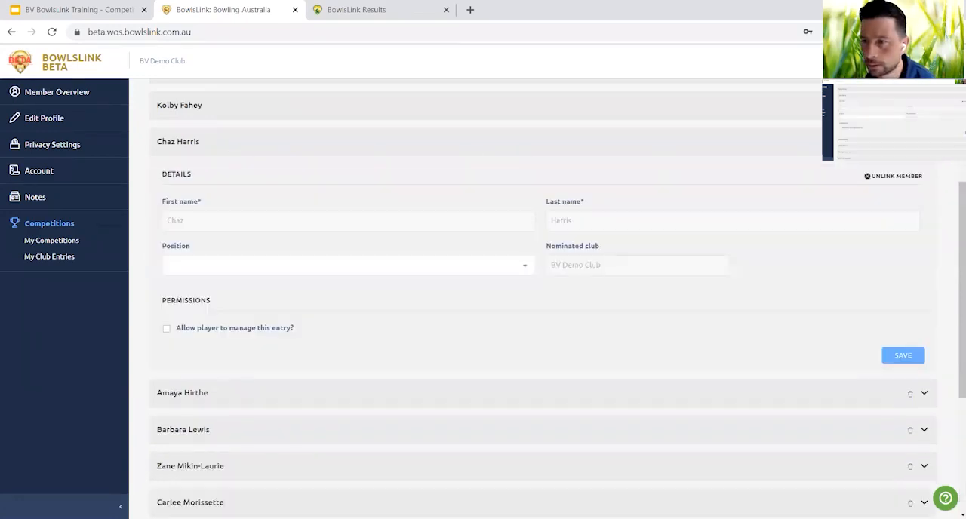
pyautogui.click(166, 332)
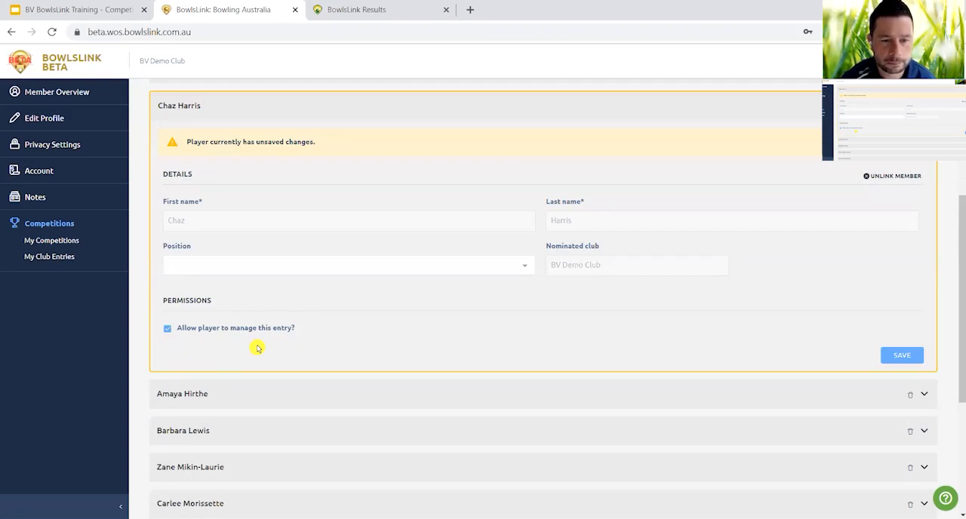
pyautogui.click(902, 355)
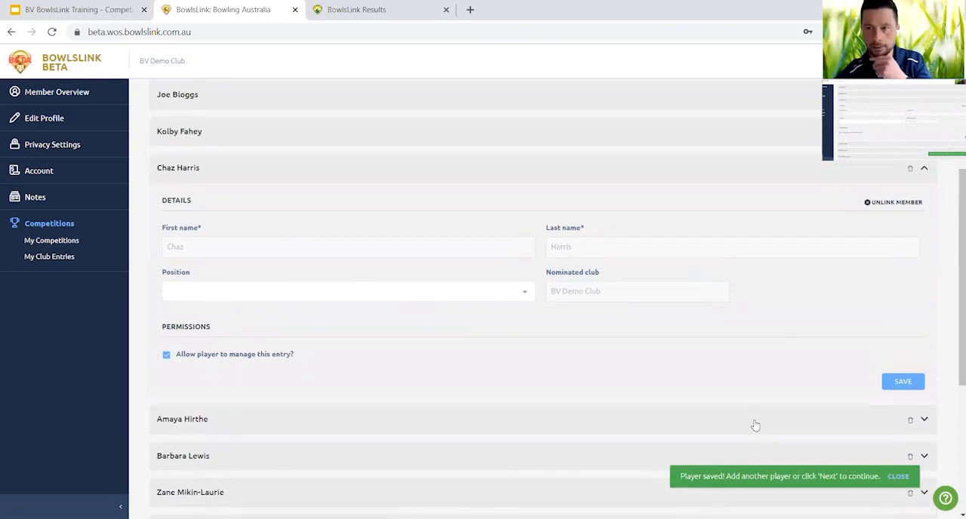
pyautogui.click(925, 170)
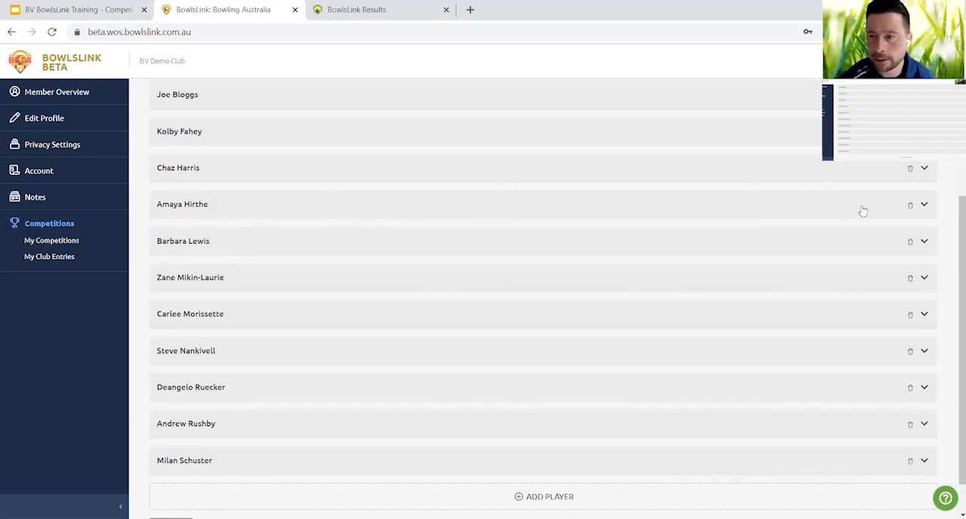
# Allow the fifth player in BV Demo Club's entry to manage the entry, and save the player.
pyautogui.click(925, 206)
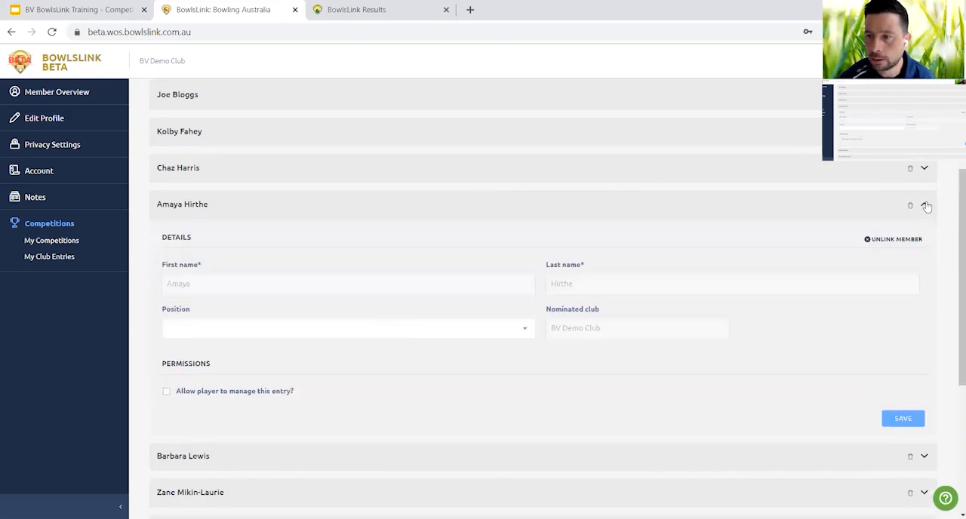
pyautogui.click(166, 394)
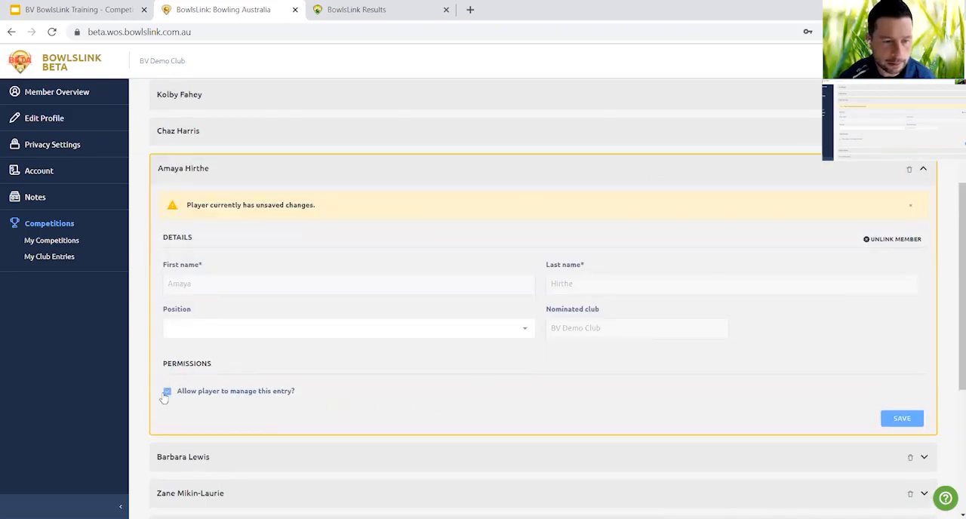
pyautogui.click(901, 420)
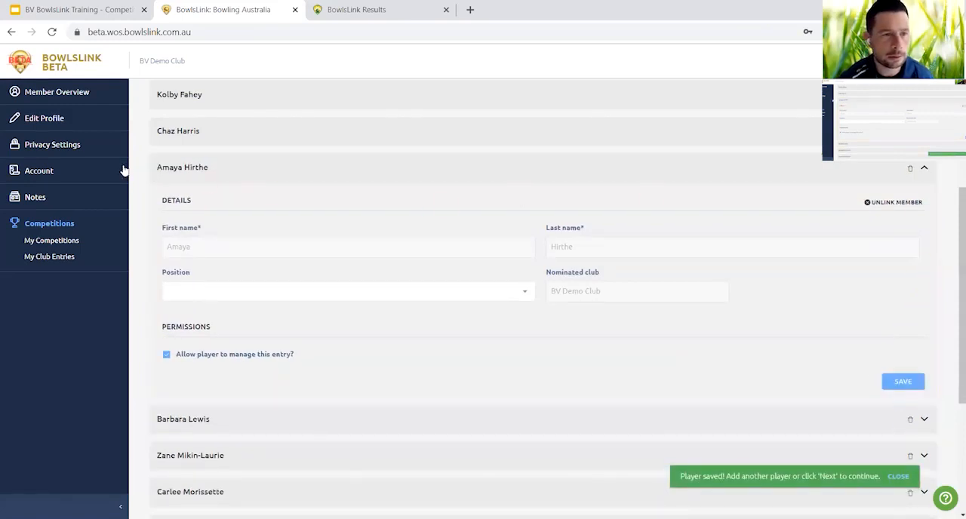
pyautogui.click(924, 169)
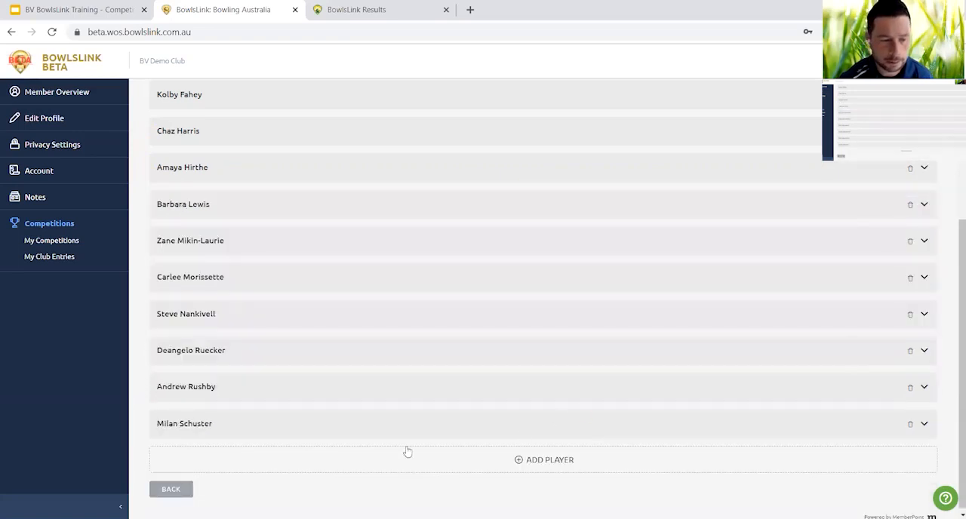
# Leave the player list and open the pending Round 2 match results against Vic Club 6 from the member's competitions.
pyautogui.click(171, 490)
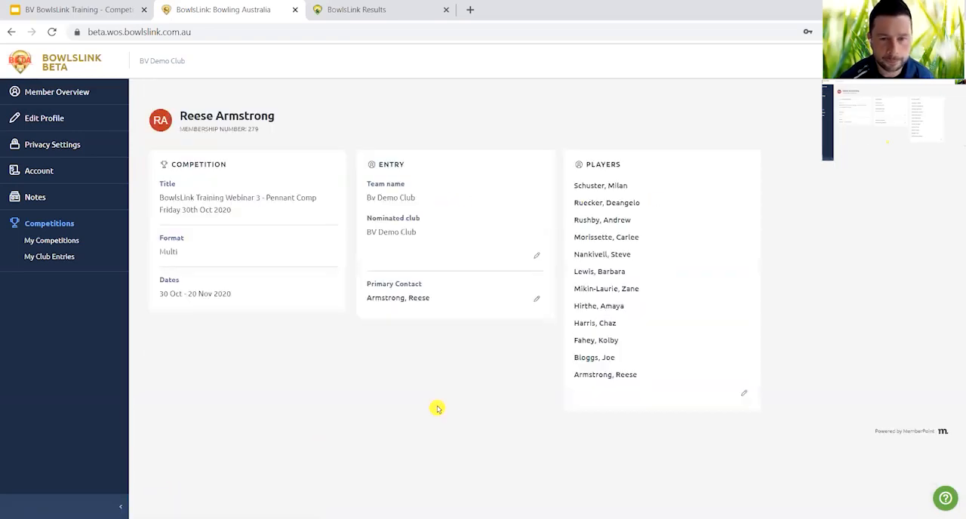
pyautogui.click(65, 241)
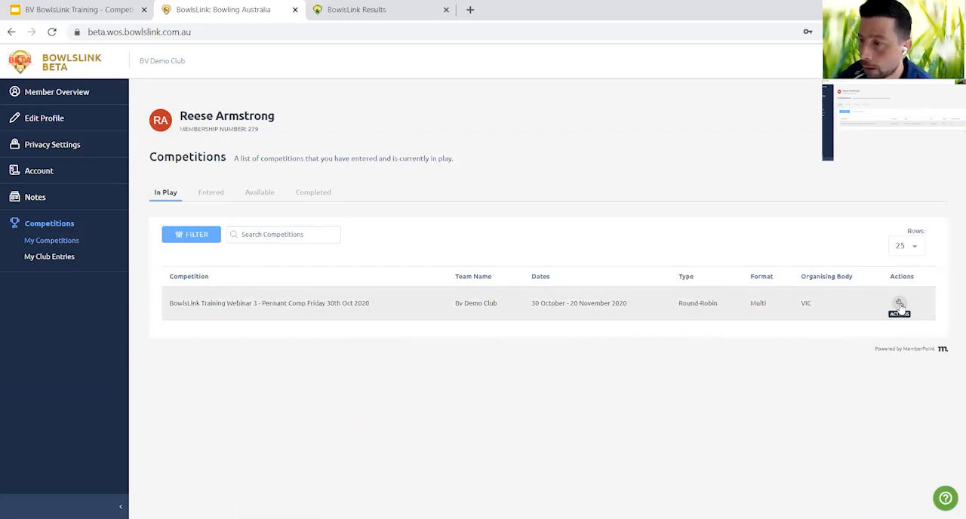
pyautogui.click(899, 305)
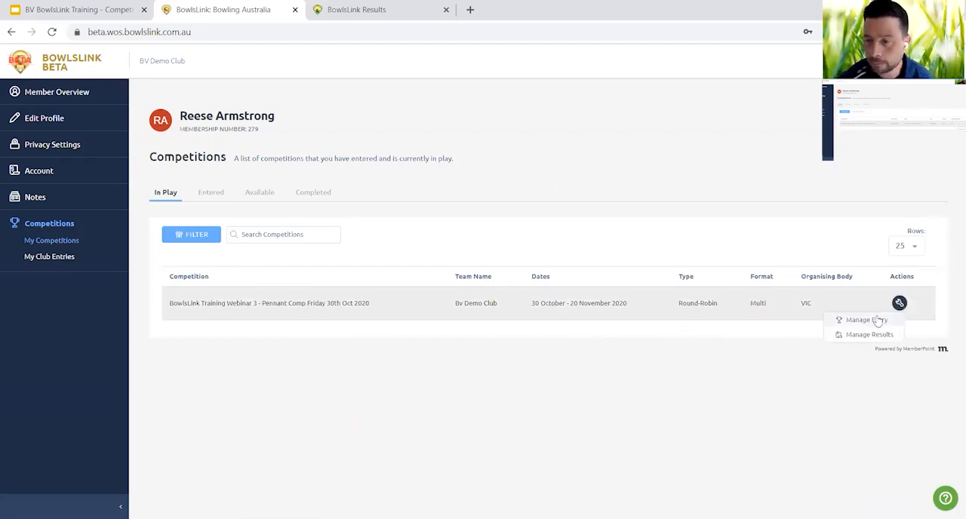
pyautogui.click(882, 340)
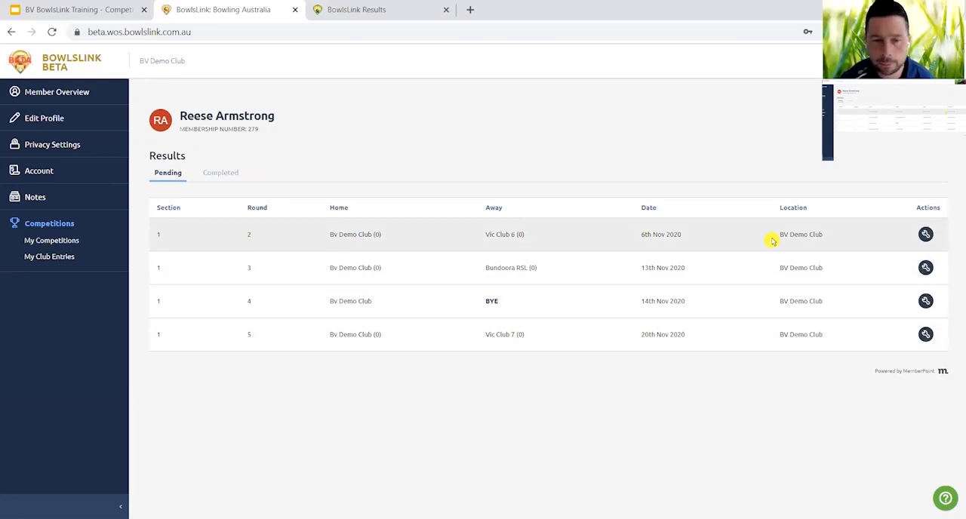
pyautogui.click(926, 236)
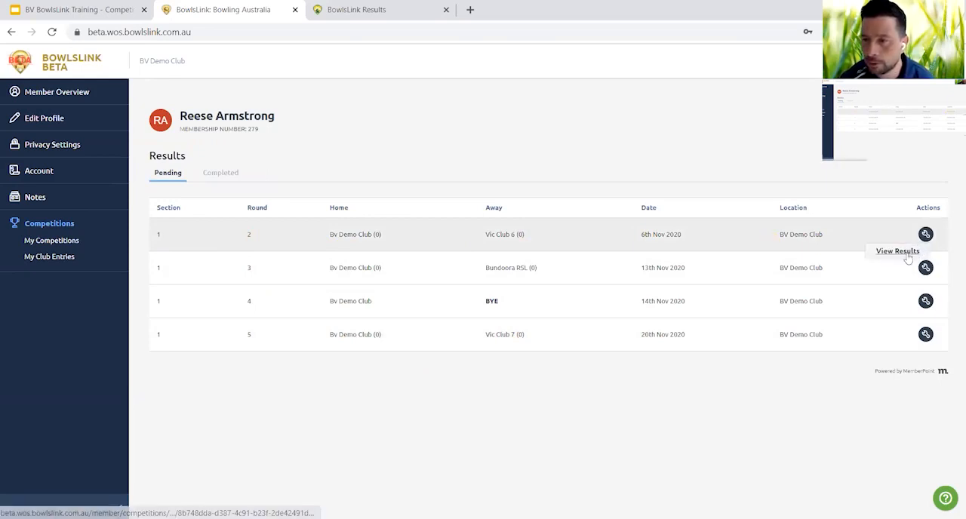
pyautogui.click(900, 253)
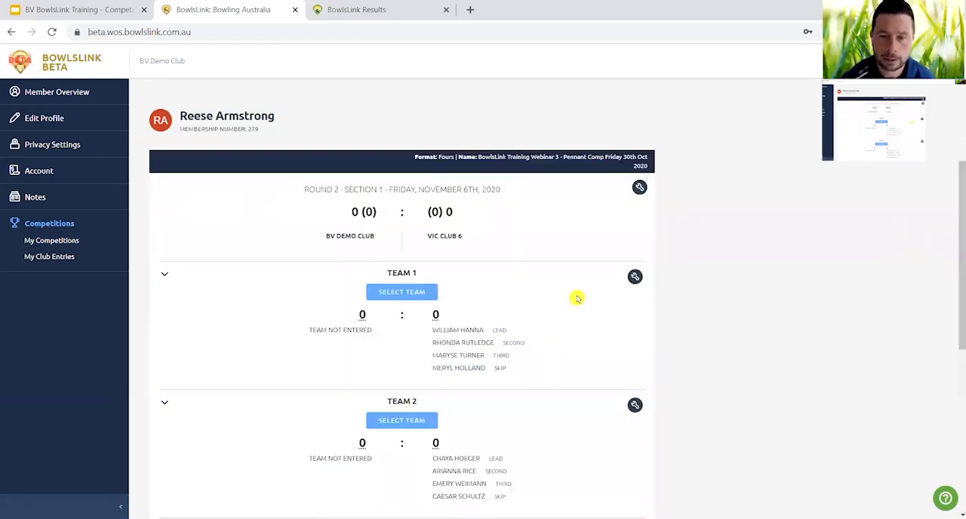
# Import BV Demo Club's teams into the Round 2 match from the 30th Oct 2020 match vs Vic Club 4.
pyautogui.scroll(-2, 577, 299)
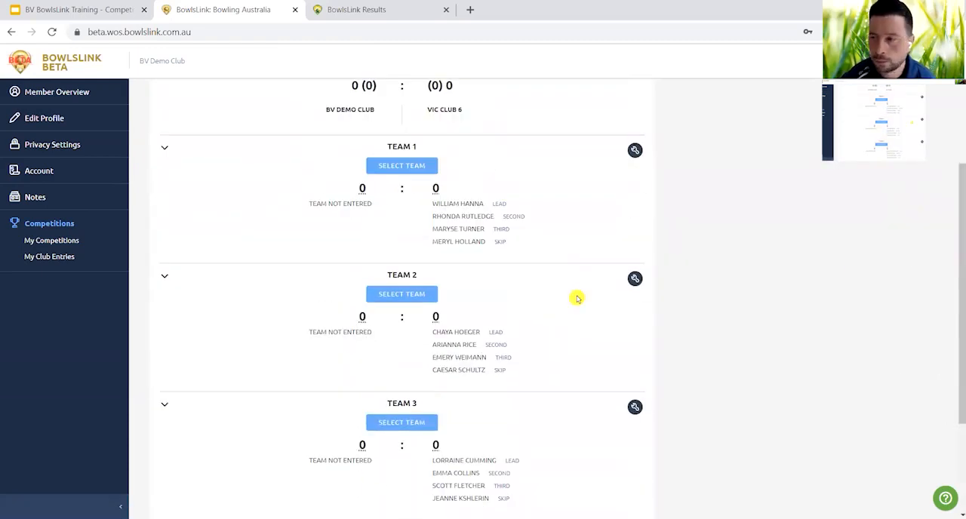
pyautogui.scroll(1, 576, 299)
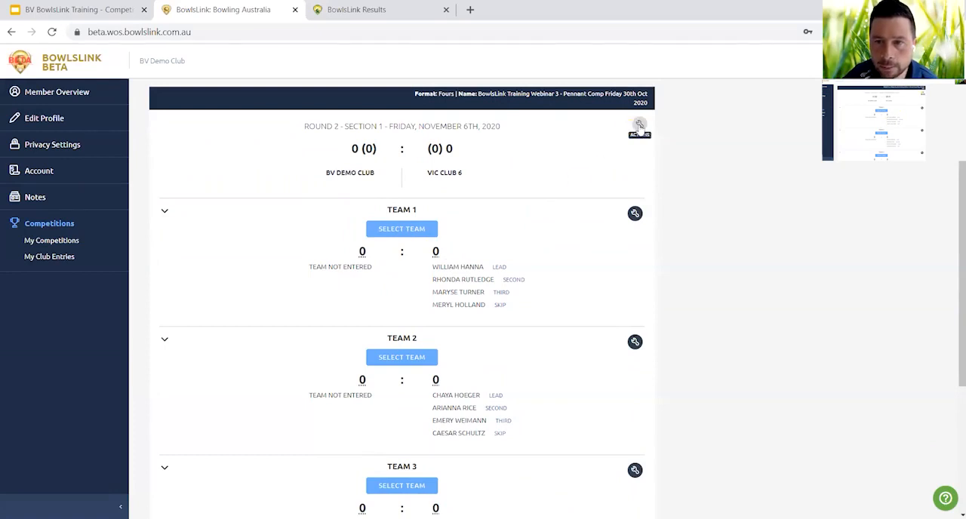
pyautogui.click(640, 126)
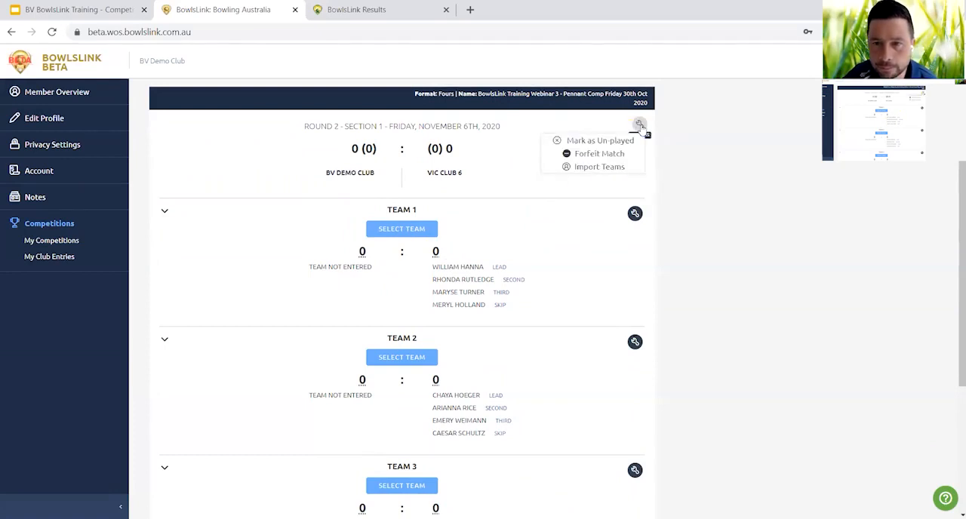
pyautogui.click(615, 168)
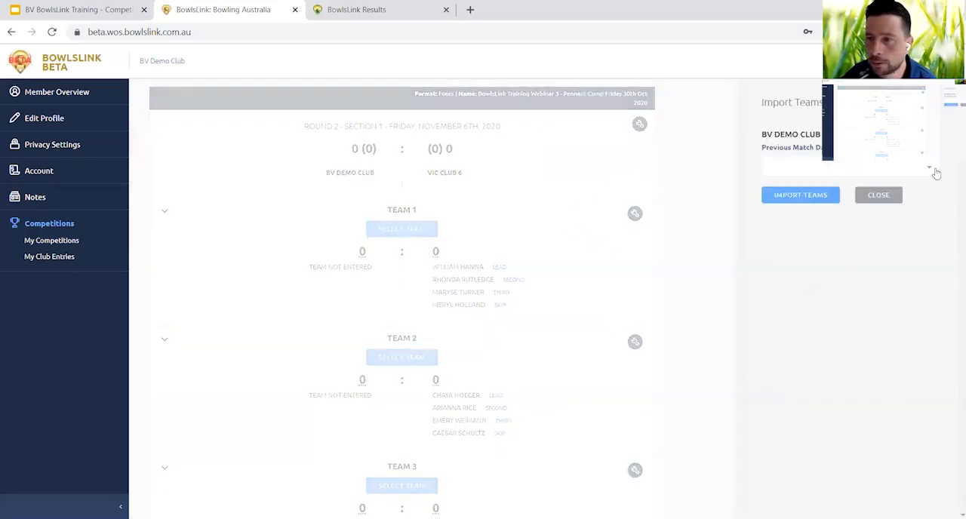
pyautogui.click(929, 171)
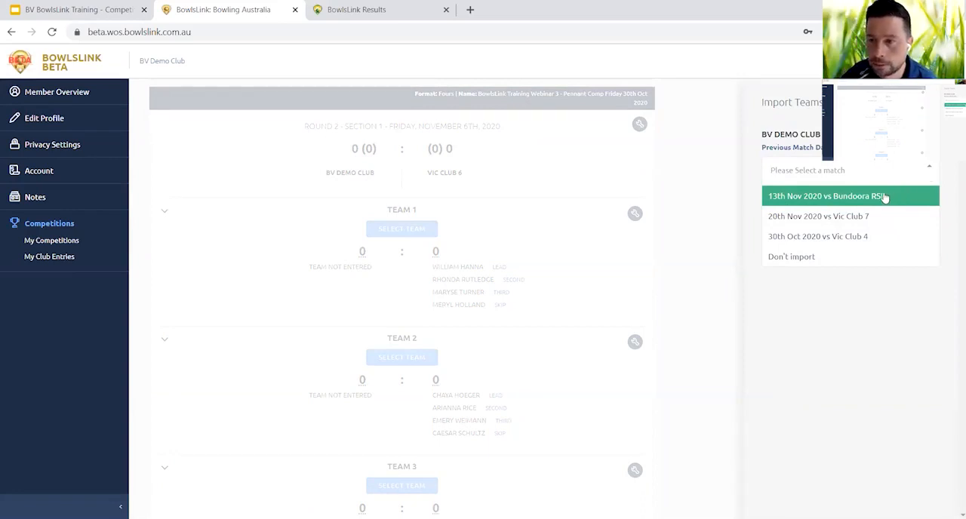
pyautogui.click(860, 239)
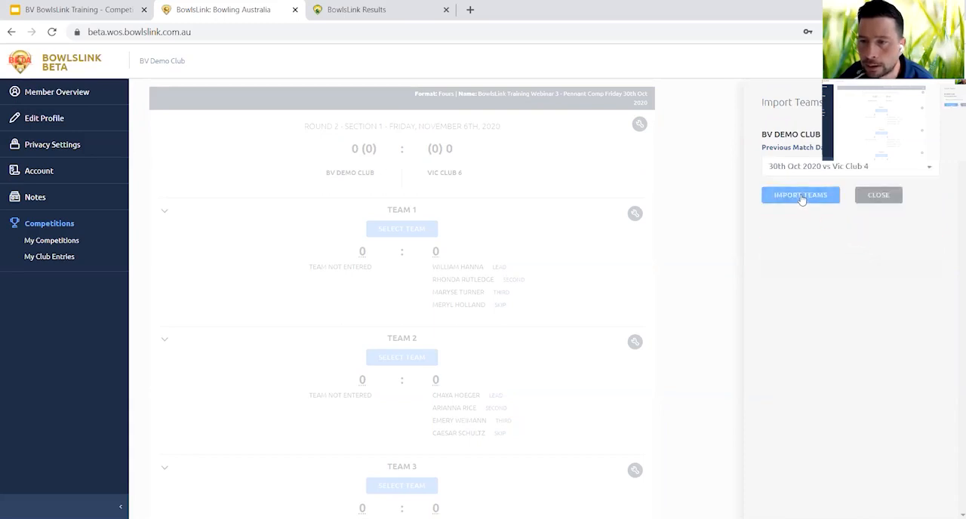
pyautogui.click(801, 196)
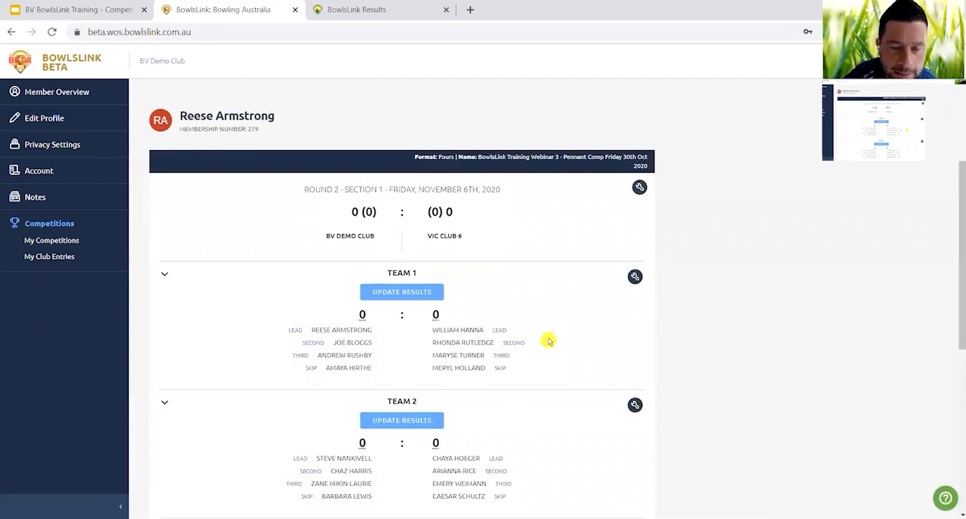
# Review the imported teams, view Team 1's positions in the team management form, and close it without changes.
pyautogui.scroll(-2, 548, 342)
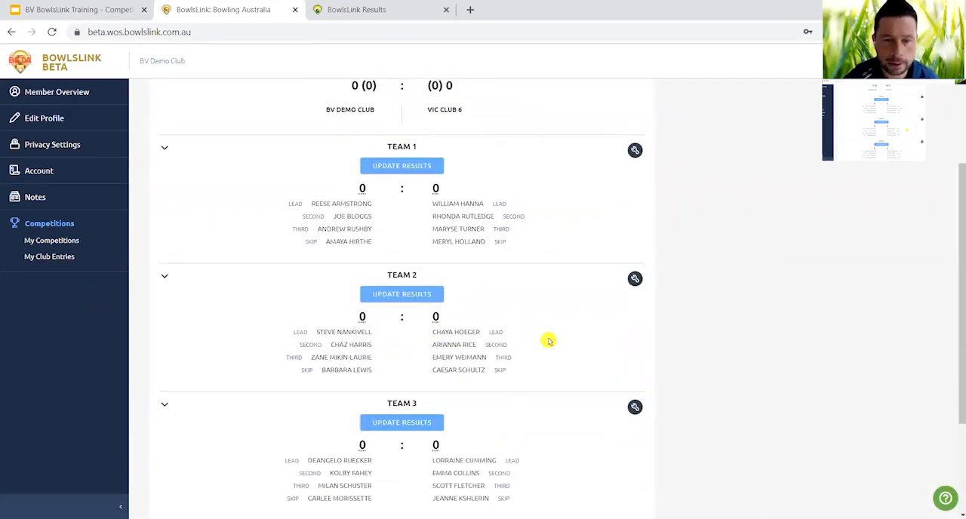
pyautogui.click(634, 152)
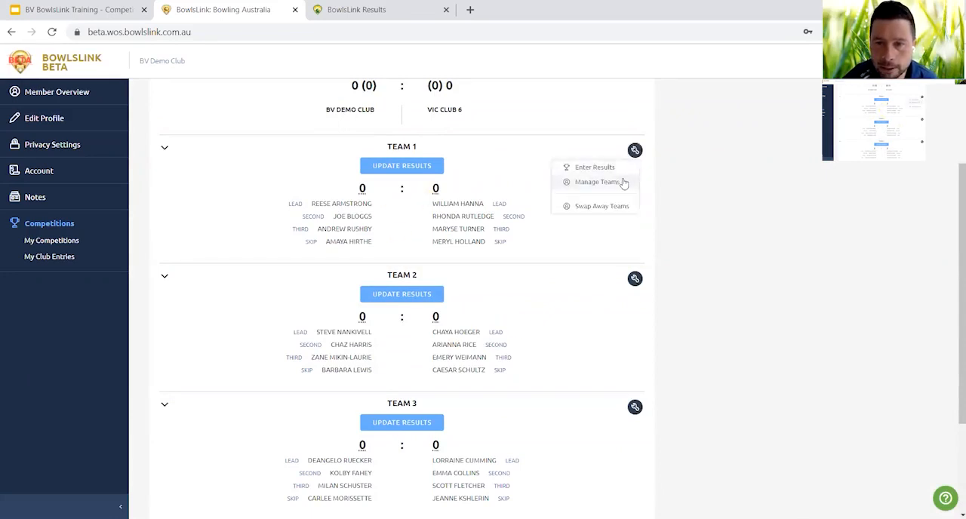
pyautogui.click(623, 182)
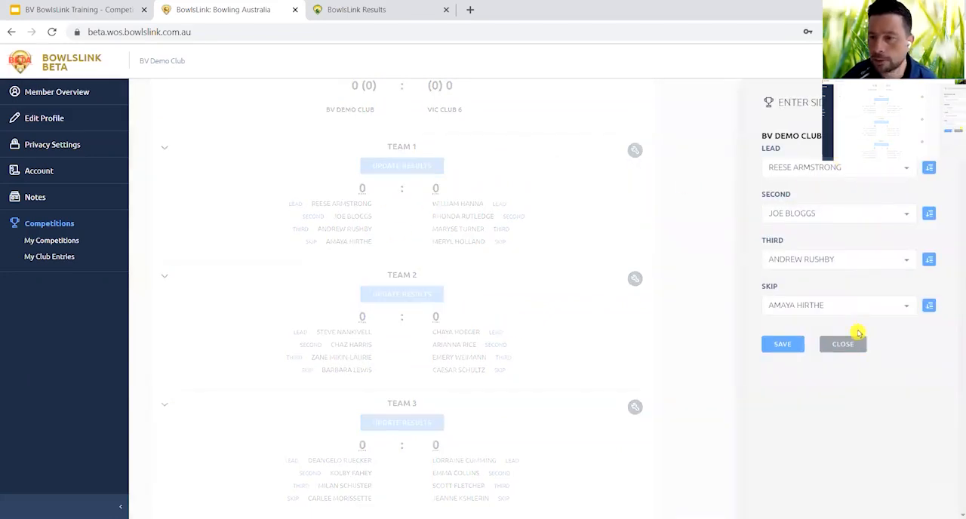
pyautogui.click(853, 344)
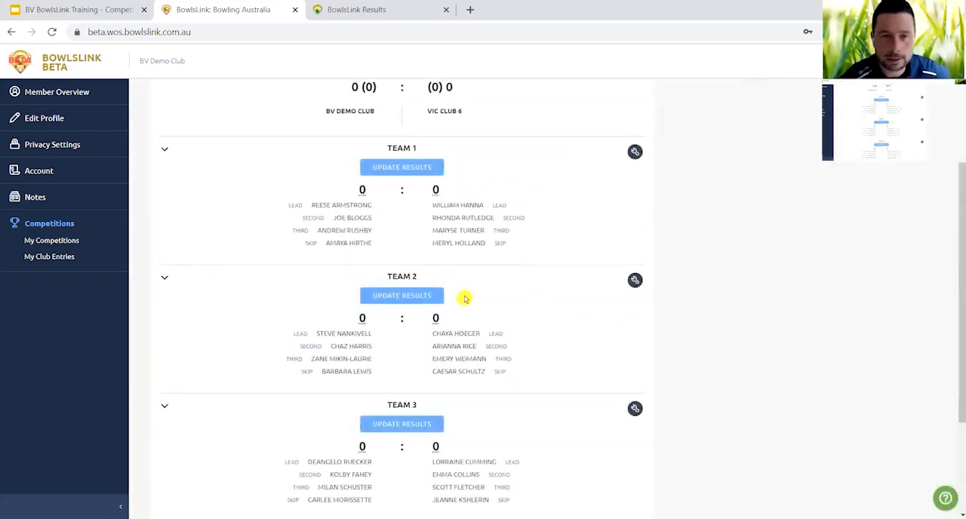
# Mark the Round 2 match against Vic Club 6 as un-played with the reason "washout 2pm", and view its match scores.
pyautogui.scroll(2, 465, 299)
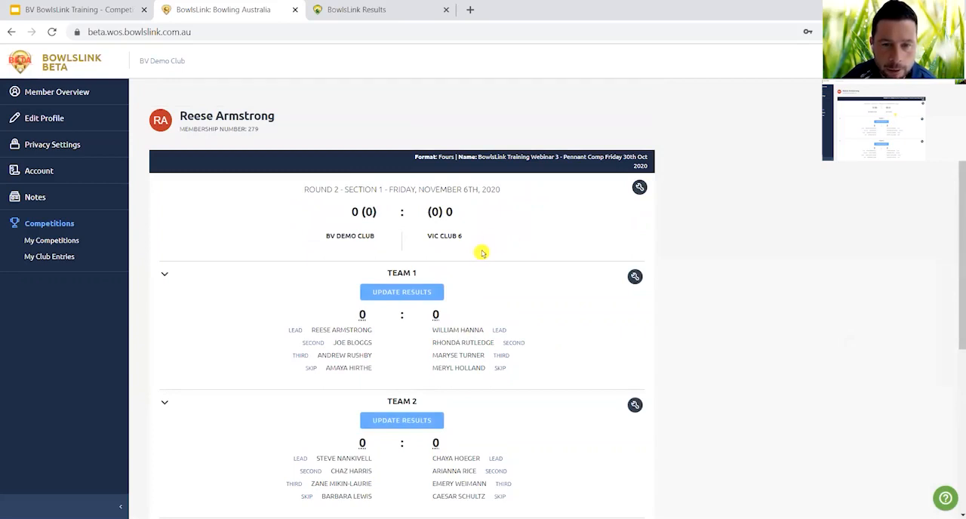
pyautogui.click(638, 190)
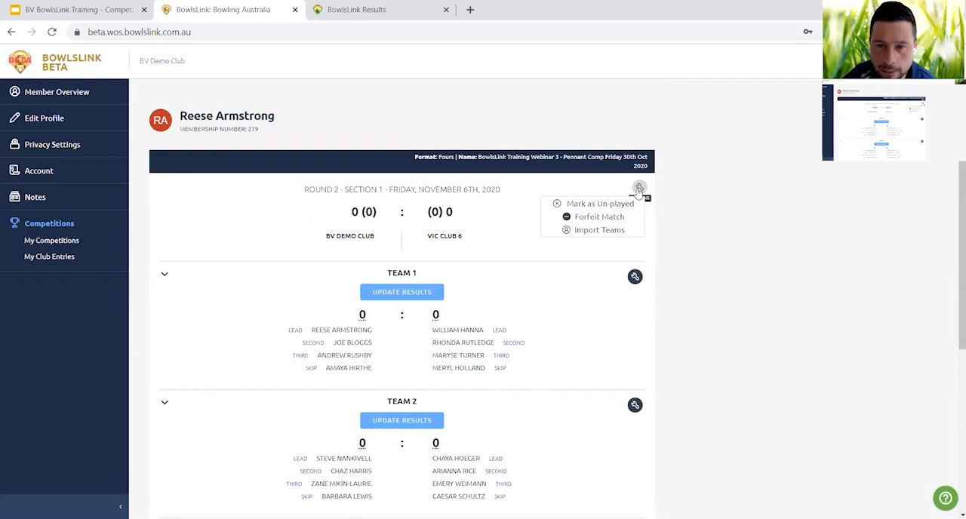
pyautogui.click(610, 210)
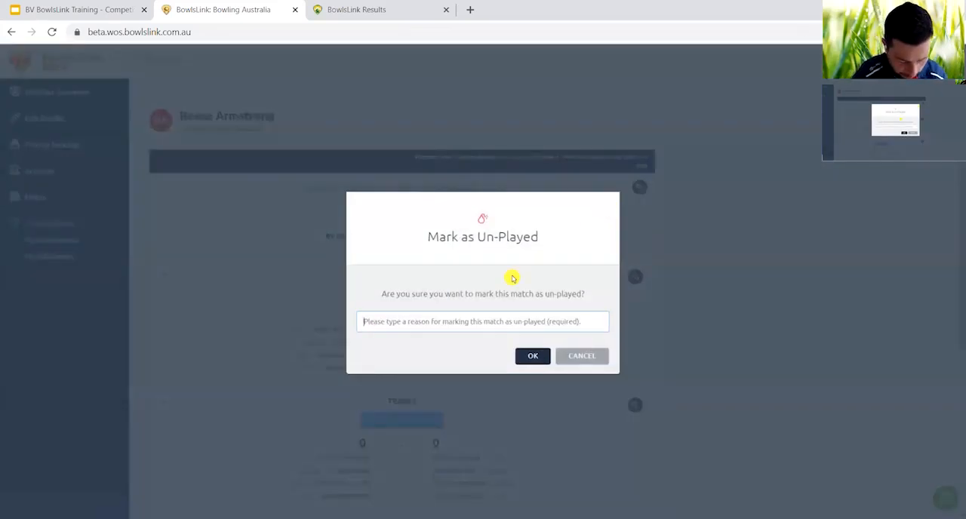
pyautogui.write('washout')
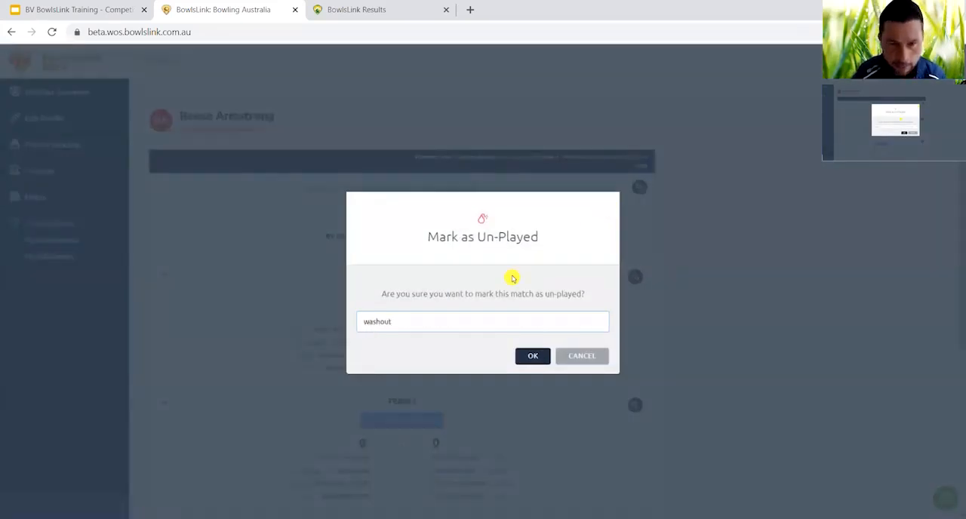
pyautogui.write(' 2p')
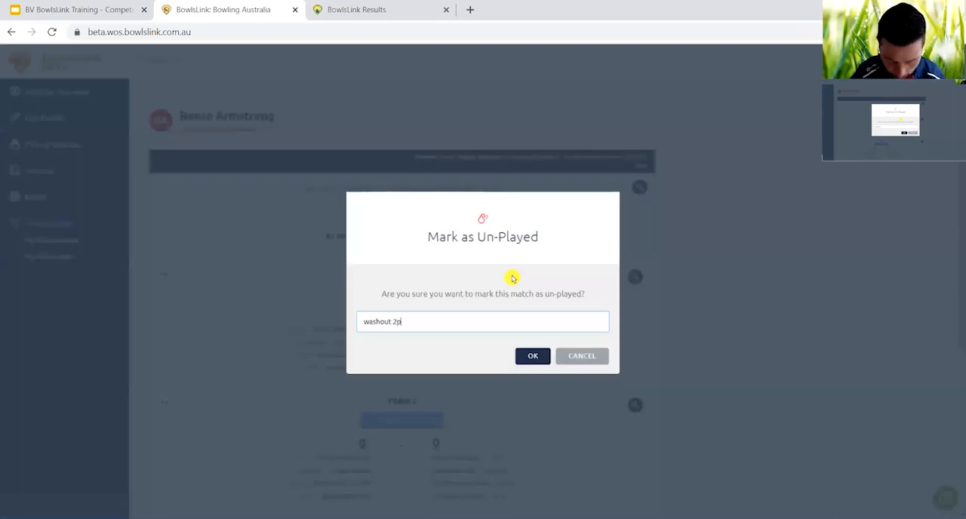
pyautogui.write('m')
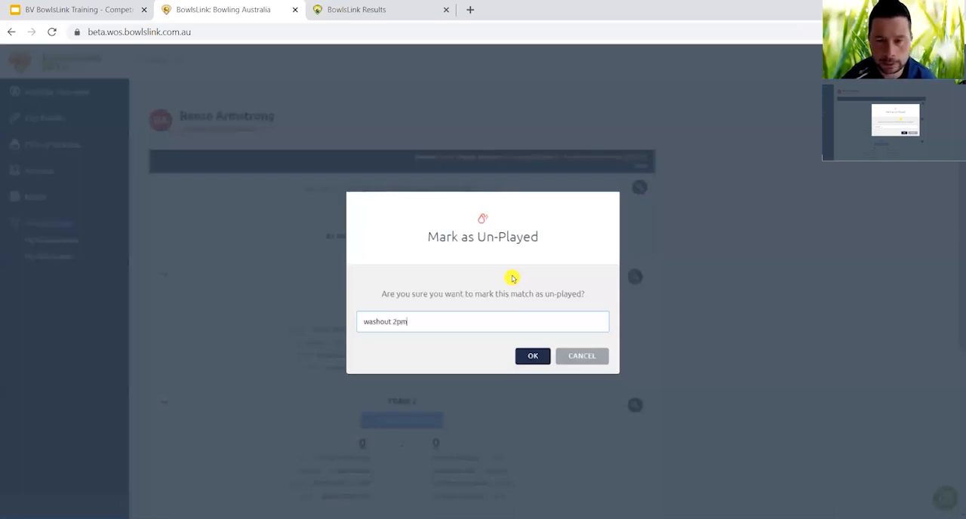
pyautogui.click(540, 358)
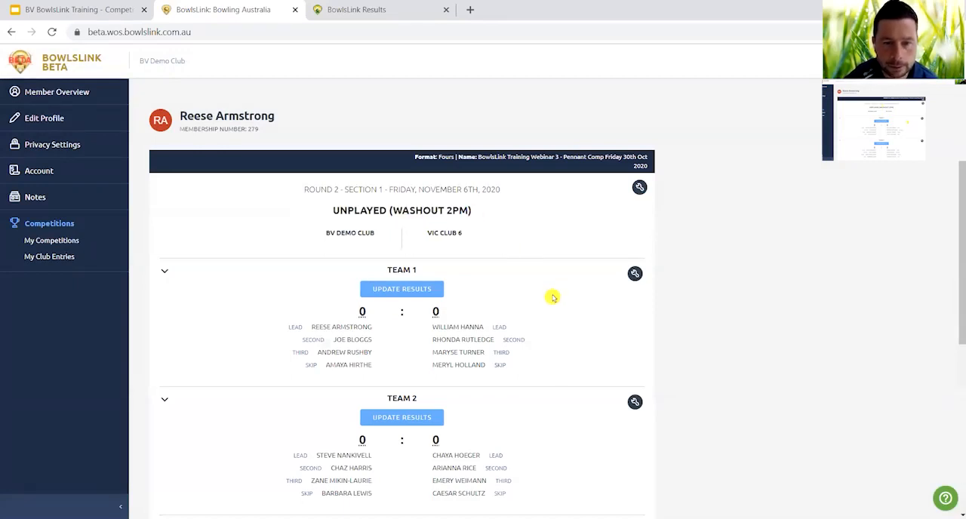
pyautogui.scroll(-3, 552, 297)
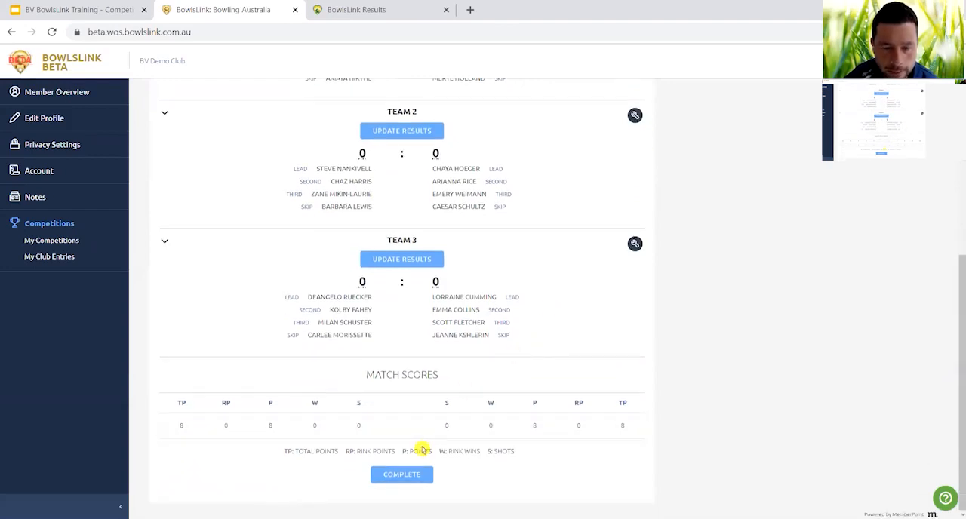
# Complete the Round 2 match for BV Demo Club, and sign in with the Vic Club 6 member's national ID and account password.
pyautogui.click(412, 476)
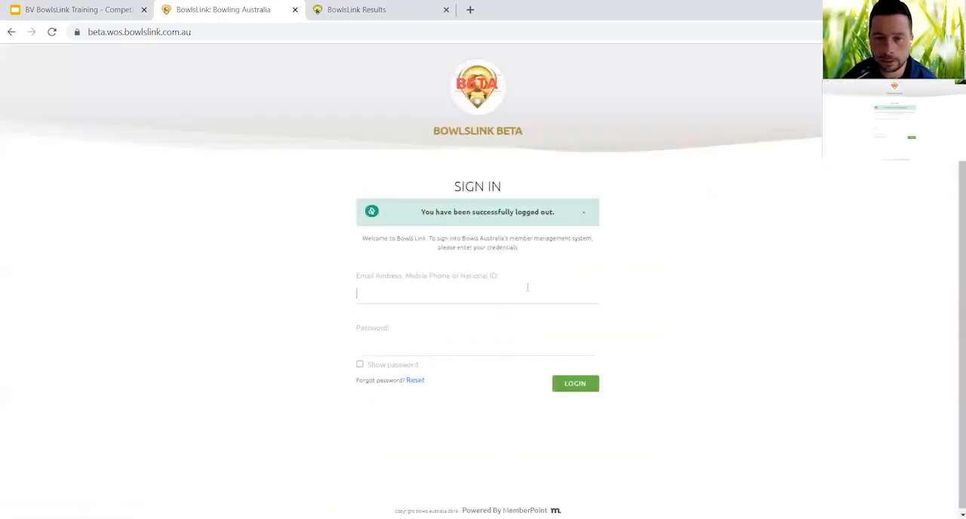
pyautogui.click(527, 286)
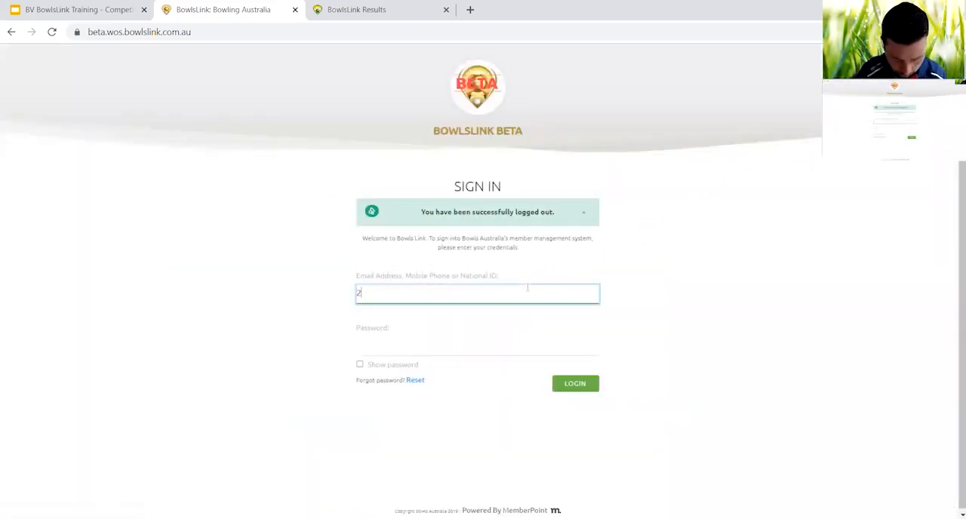
pyautogui.press('Tab')
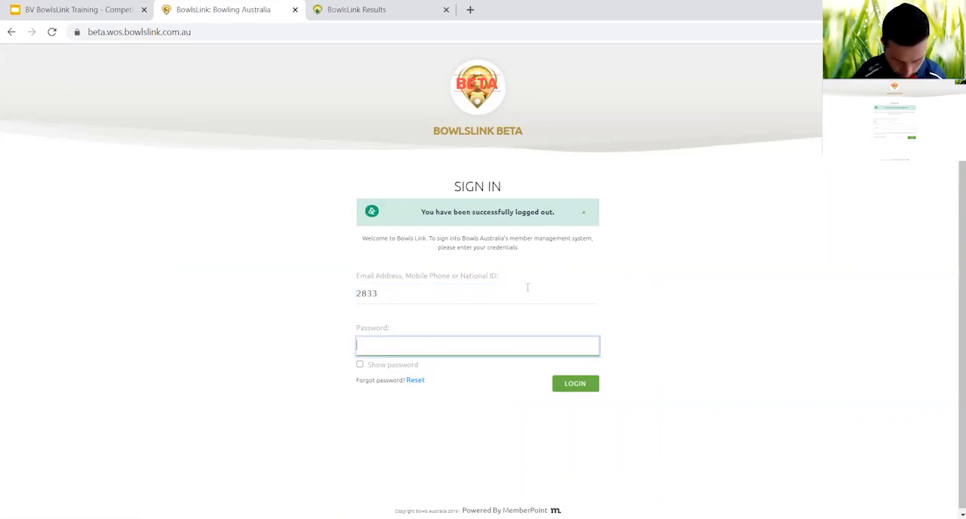
pyautogui.write('•')
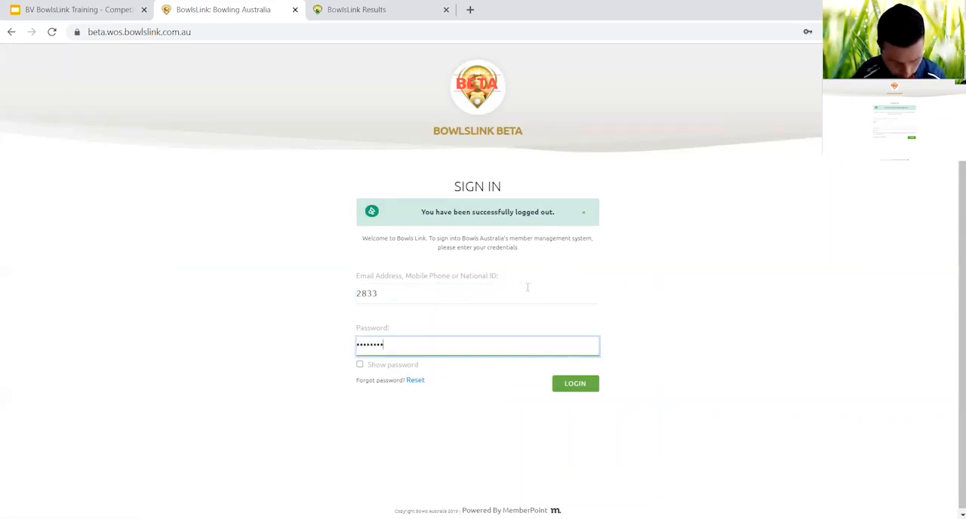
pyautogui.press('Return')
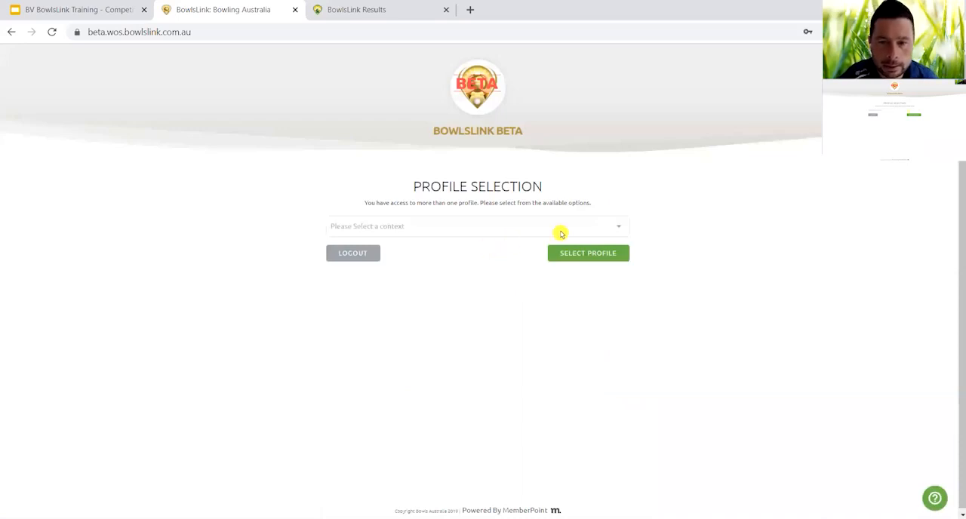
# Select the VIC Club 6 profile under My Clubs and open the pending Round 2 results against BV Demo Club from the member's competitions.
pyautogui.click(619, 228)
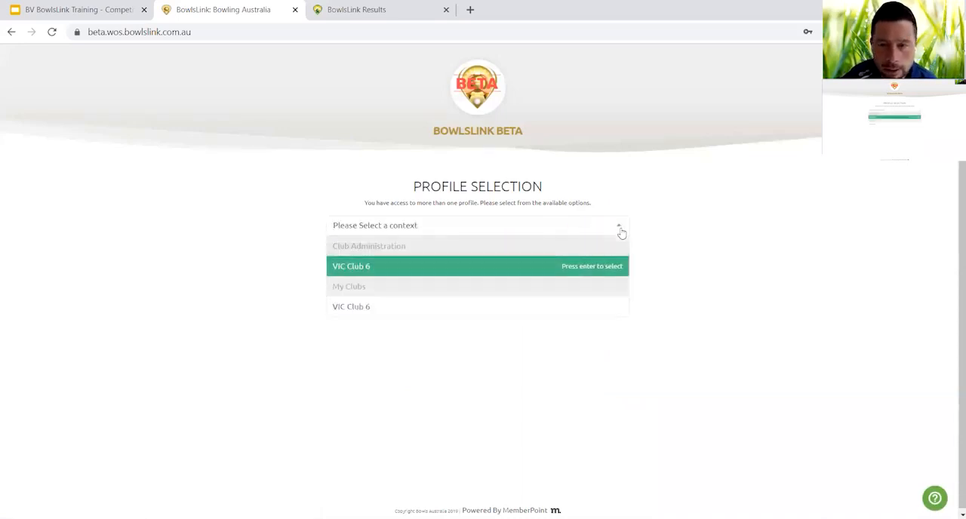
pyautogui.click(381, 310)
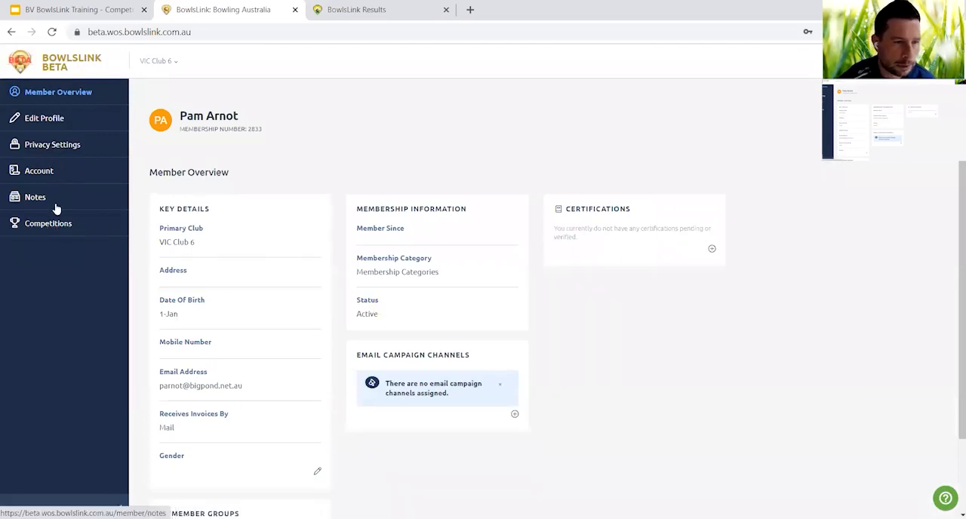
pyautogui.click(48, 227)
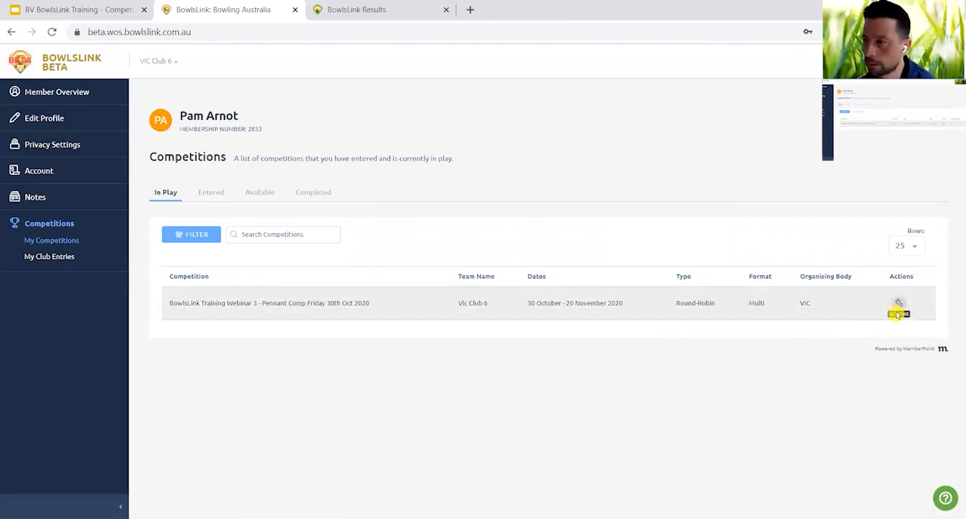
pyautogui.click(899, 304)
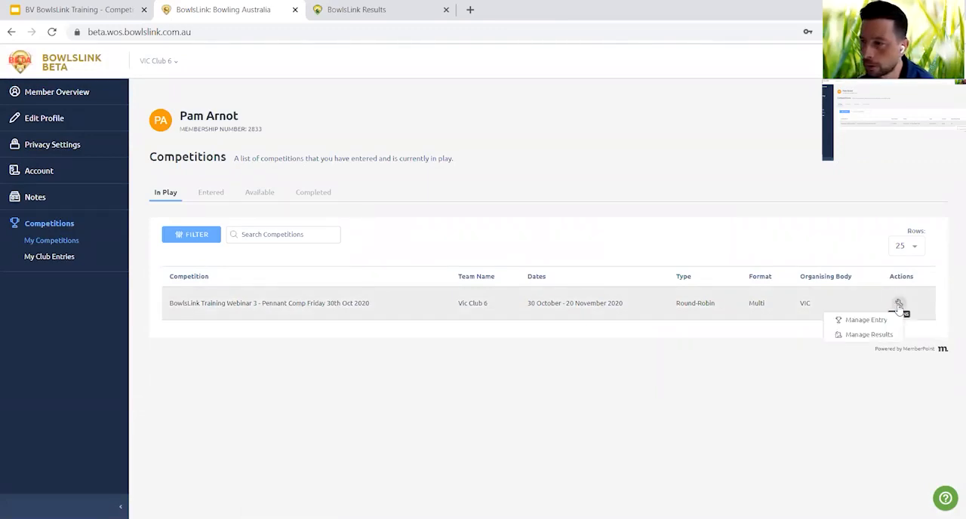
pyautogui.click(868, 335)
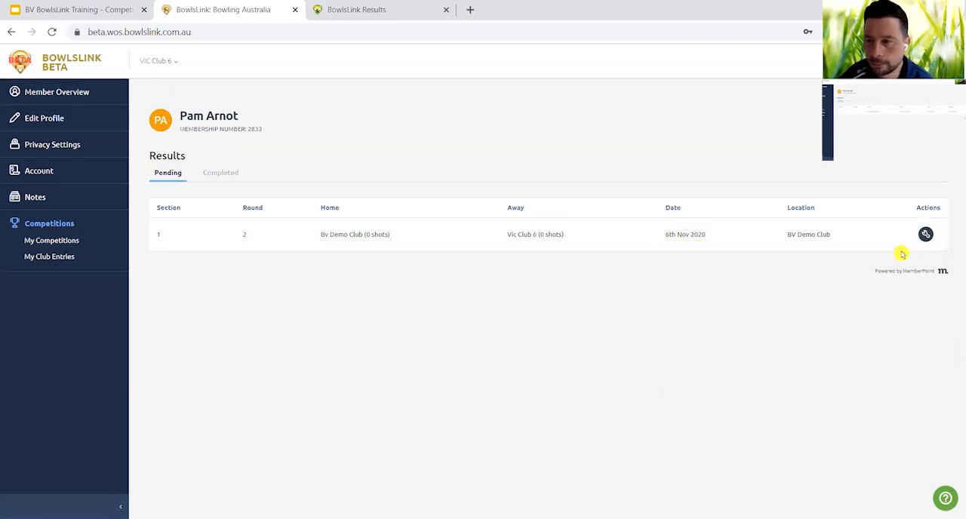
pyautogui.click(926, 236)
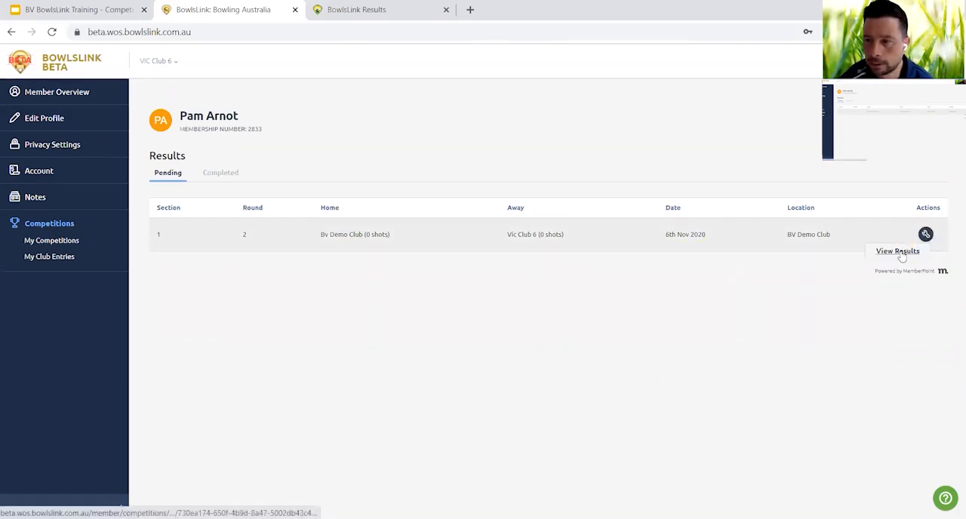
pyautogui.click(900, 253)
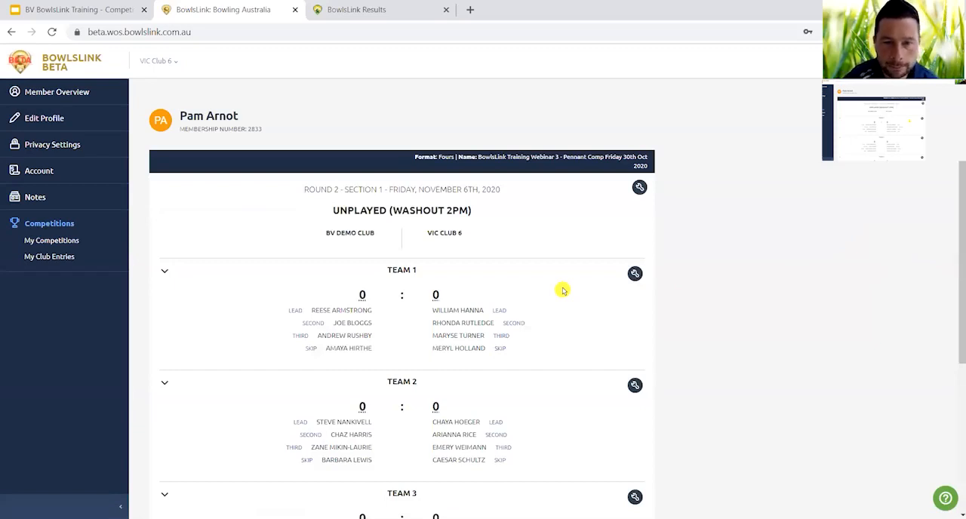
# Review the teams and scores of the un-played Round 2 match and confirm the result for Vic Club 6.
pyautogui.scroll(-3, 563, 290)
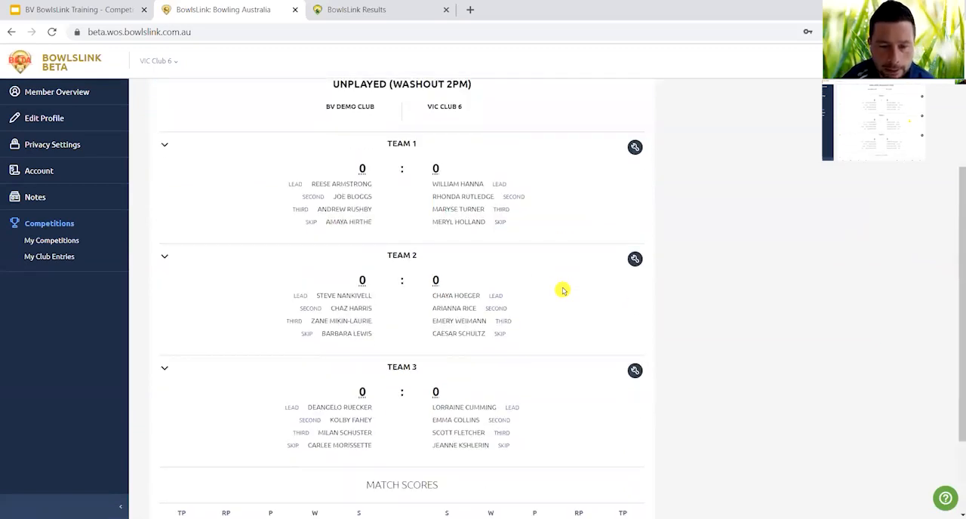
pyautogui.scroll(3, 563, 291)
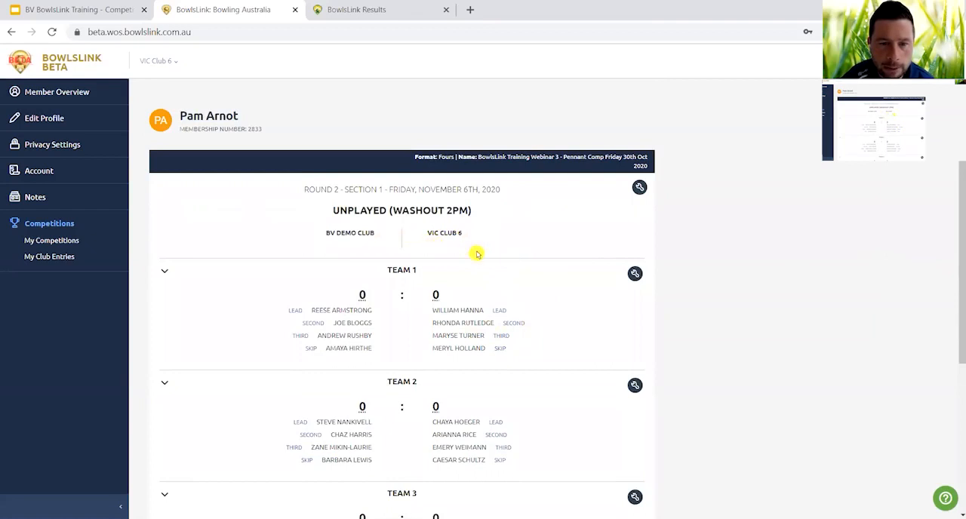
pyautogui.scroll(-5, 529, 323)
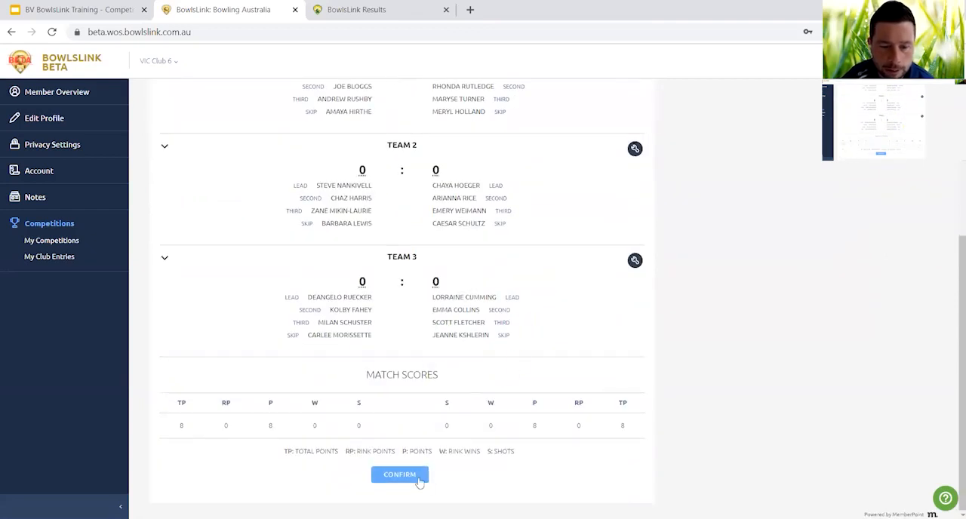
pyautogui.click(414, 482)
pyautogui.click(412, 480)
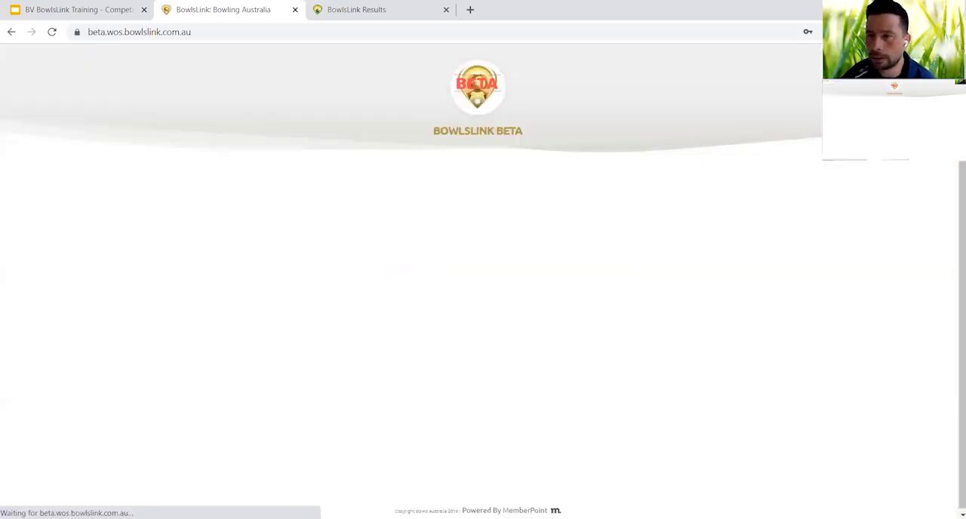
# Sign in with the BV Demo Club member's national ID and account password.
pyautogui.click(519, 297)
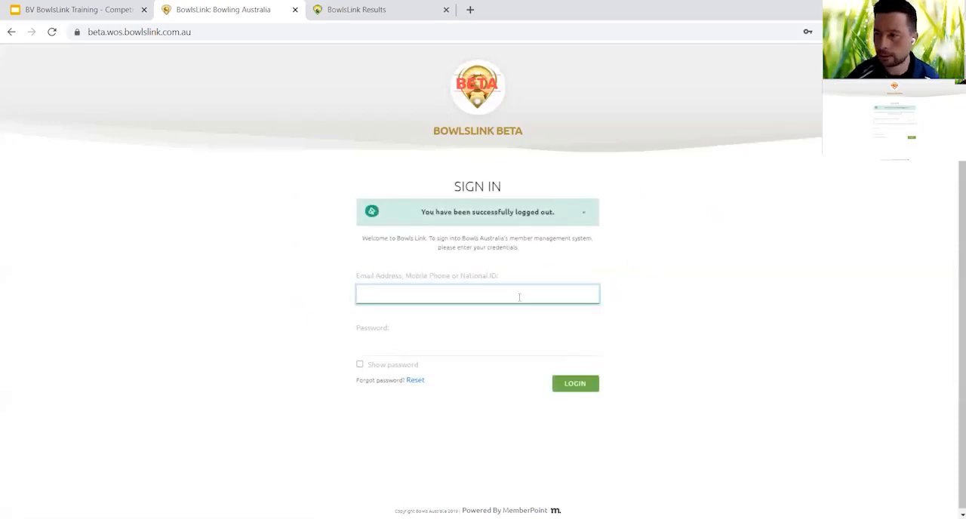
pyautogui.write('519')
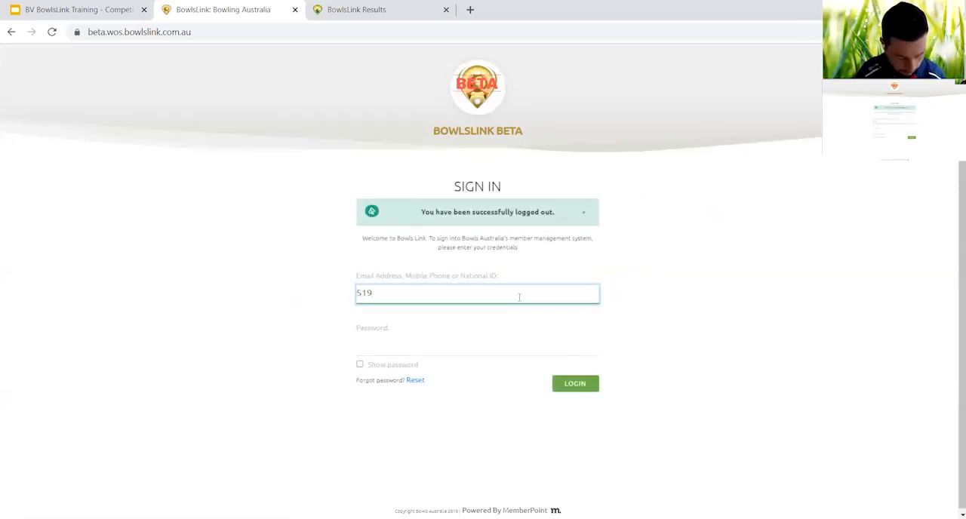
pyautogui.press('Tab')
pyautogui.write('••')
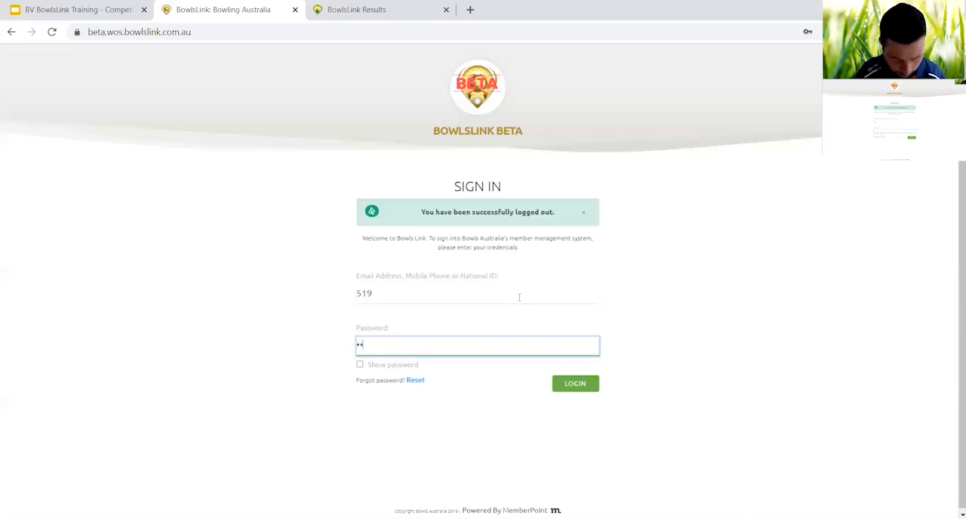
pyautogui.press('Return')
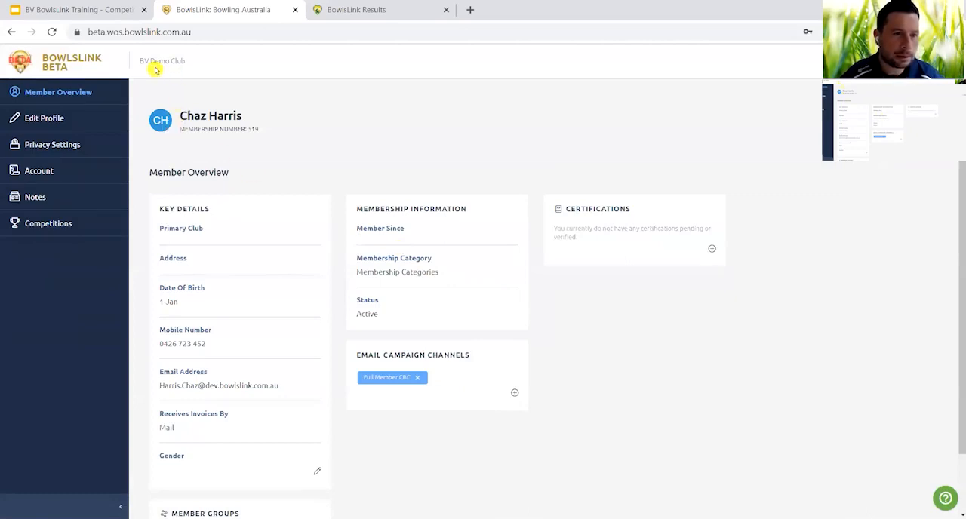
# Open the pending Round 3 results against Bundoora RSL from the member's competitions and review the team line-ups.
pyautogui.click(43, 225)
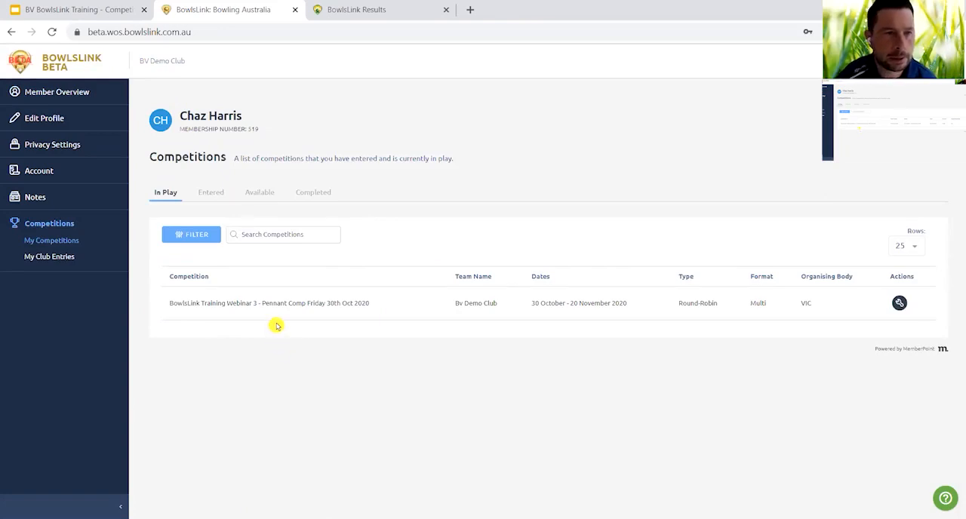
pyautogui.click(900, 304)
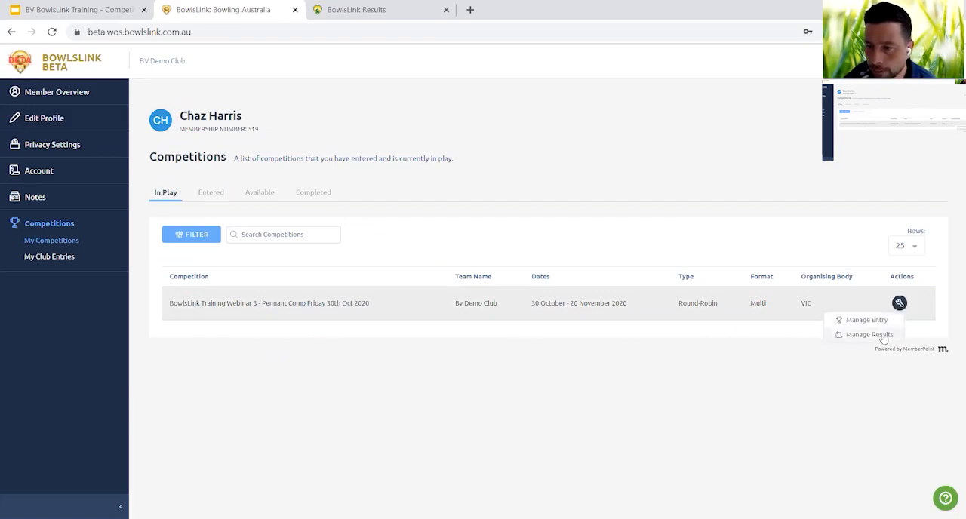
pyautogui.click(883, 337)
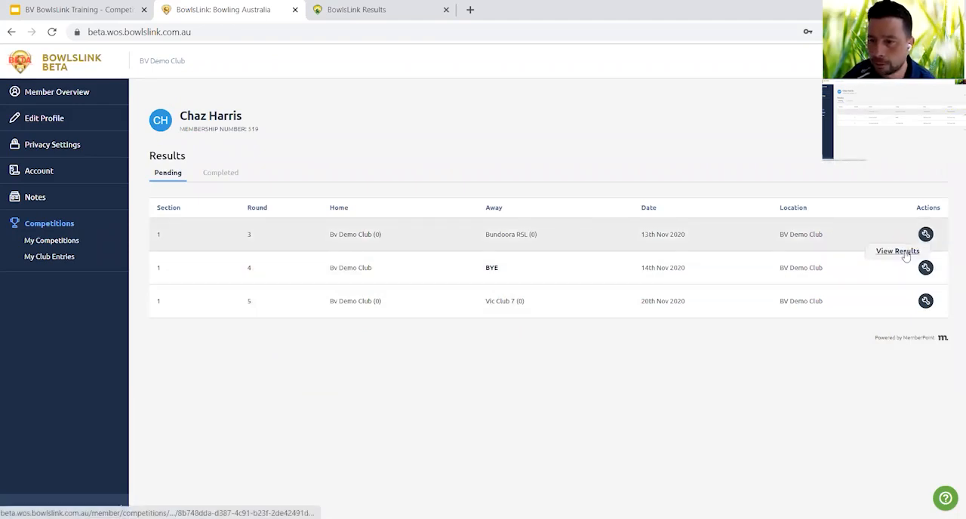
pyautogui.click(906, 257)
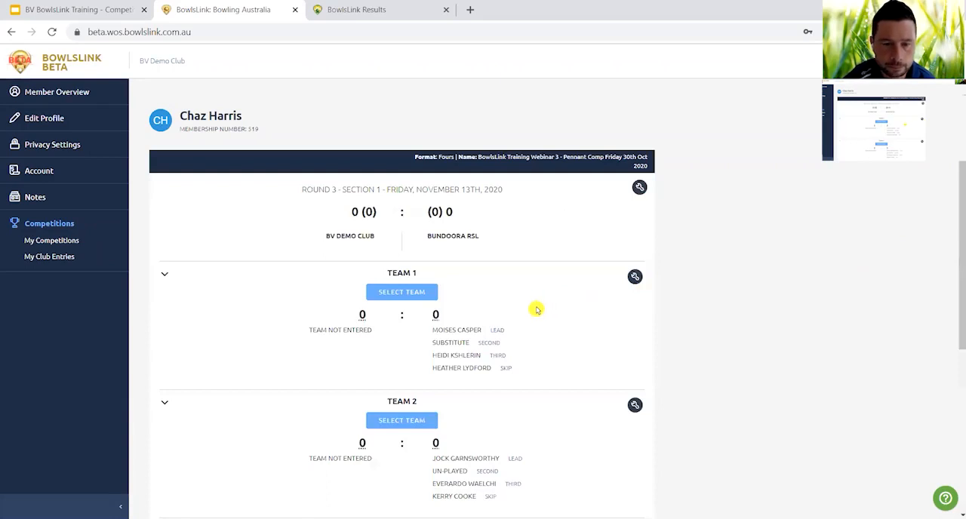
pyautogui.scroll(-3, 536, 310)
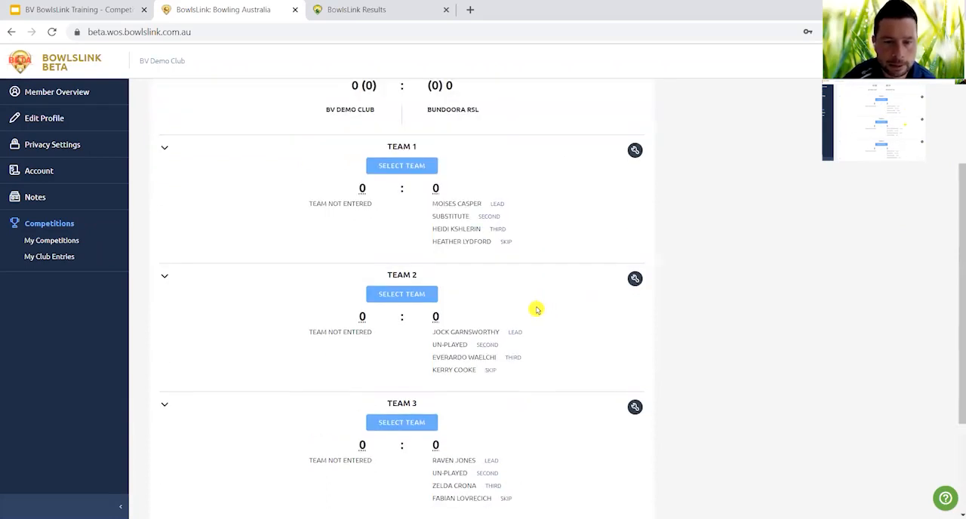
pyautogui.scroll(1, 536, 310)
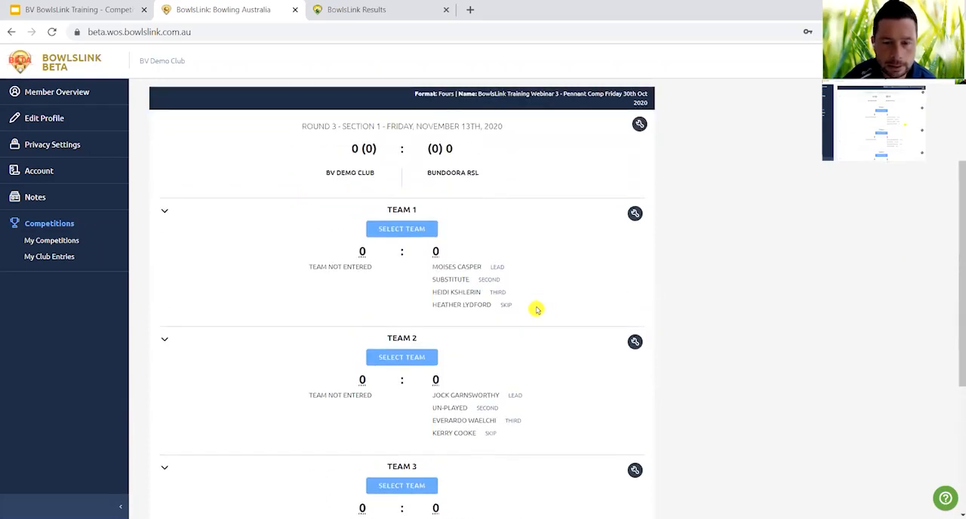
pyautogui.scroll(-3, 536, 310)
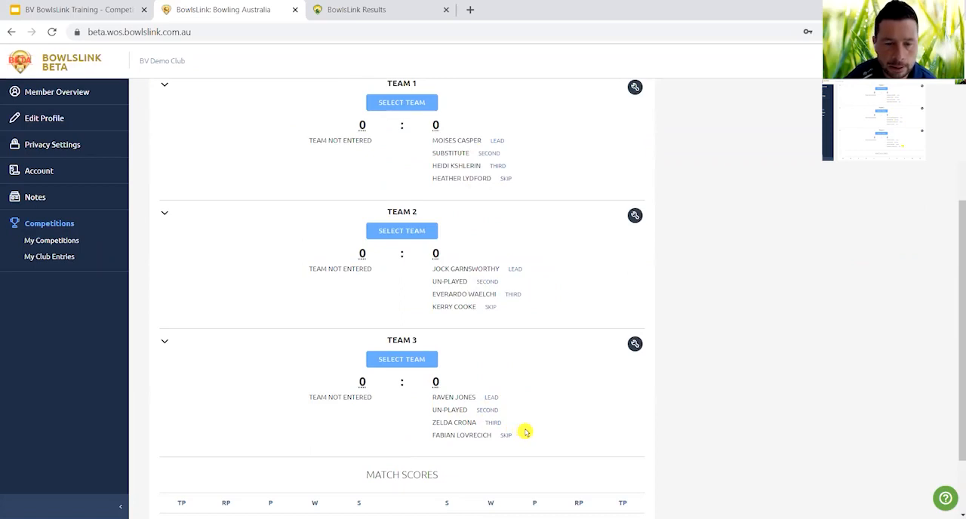
pyautogui.scroll(2, 521, 431)
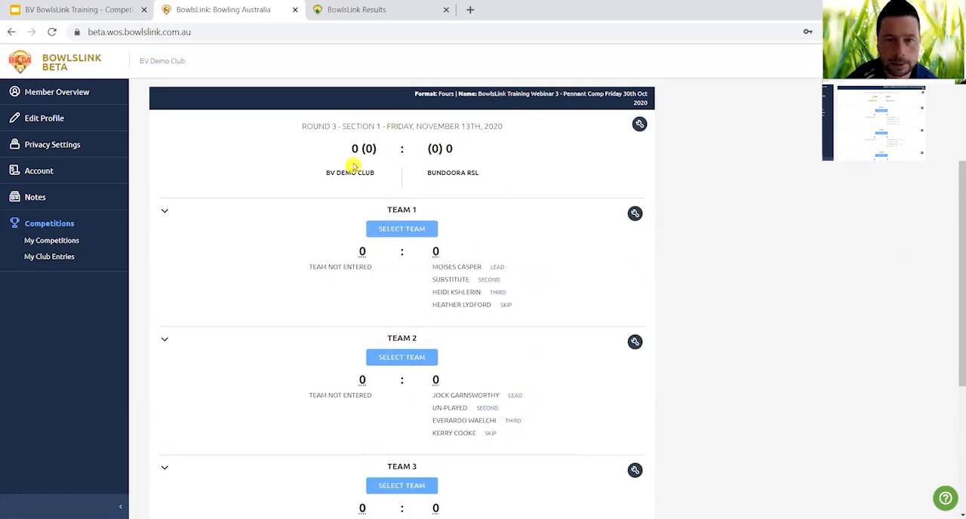
# Import BV Demo Club's teams into the Round 3 match from the 6th Nov 2020 match vs Vic Club 6.
pyautogui.click(640, 125)
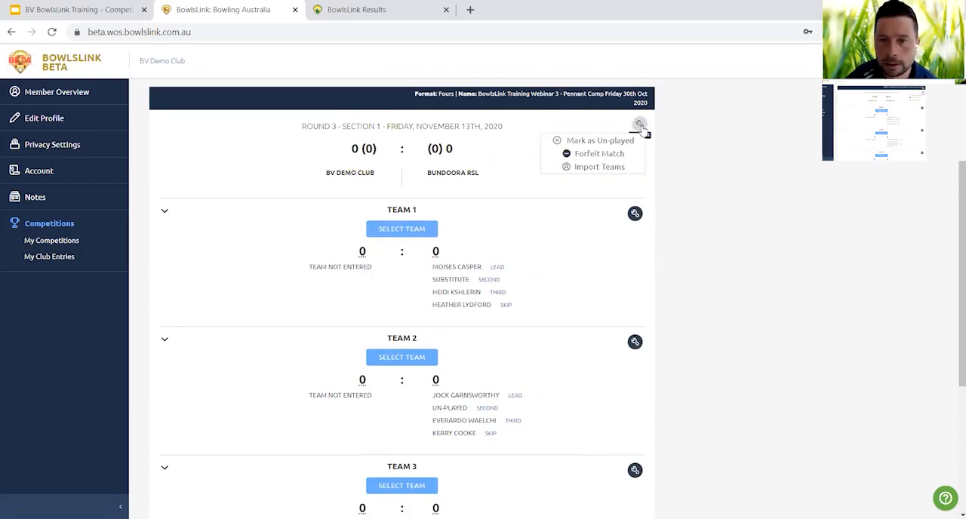
pyautogui.click(604, 167)
pyautogui.click(928, 176)
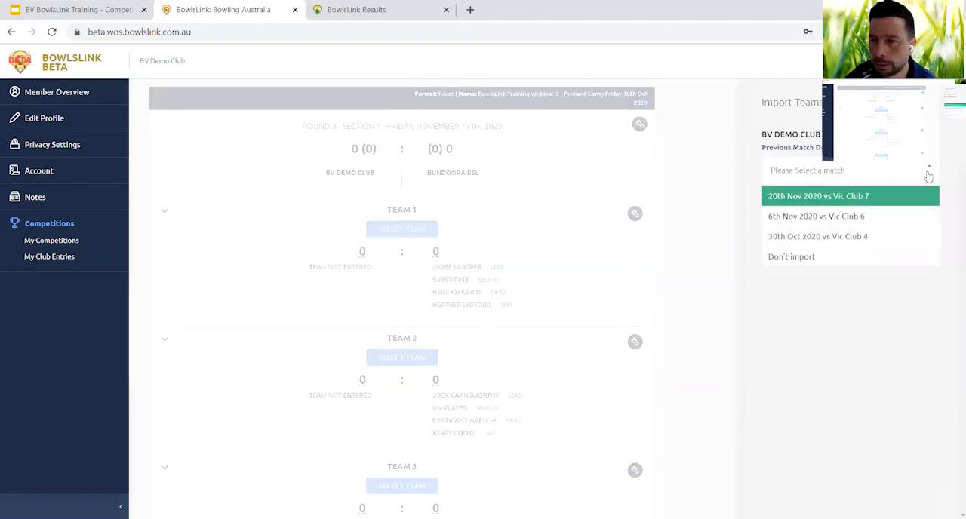
pyautogui.click(892, 216)
pyautogui.click(795, 199)
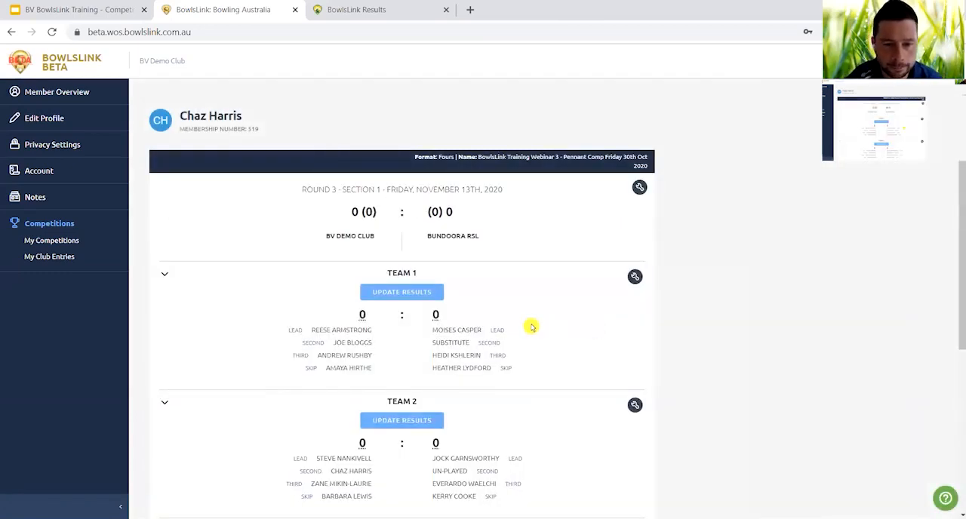
# Mark the Round 3 match as a forfeit by Bundoora RSL.
pyautogui.scroll(-4, 531, 327)
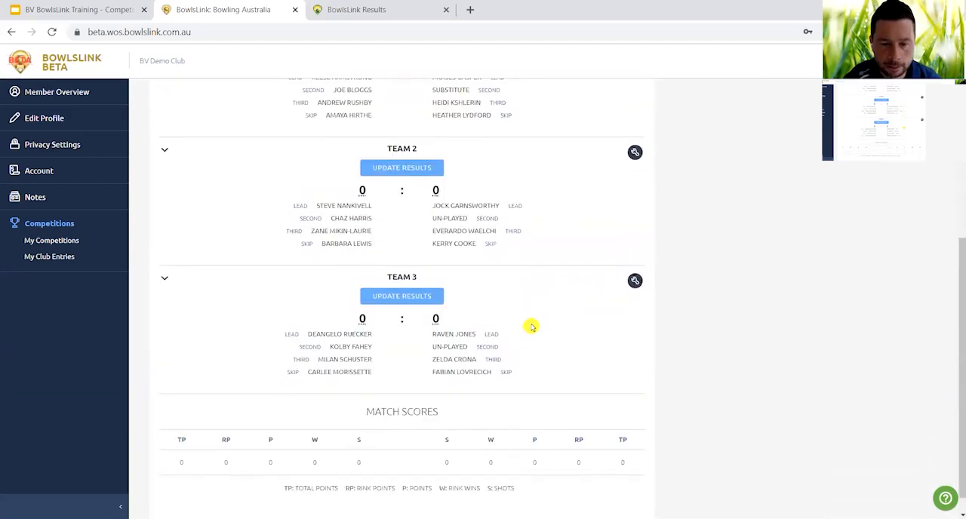
pyautogui.scroll(4, 531, 327)
pyautogui.click(639, 187)
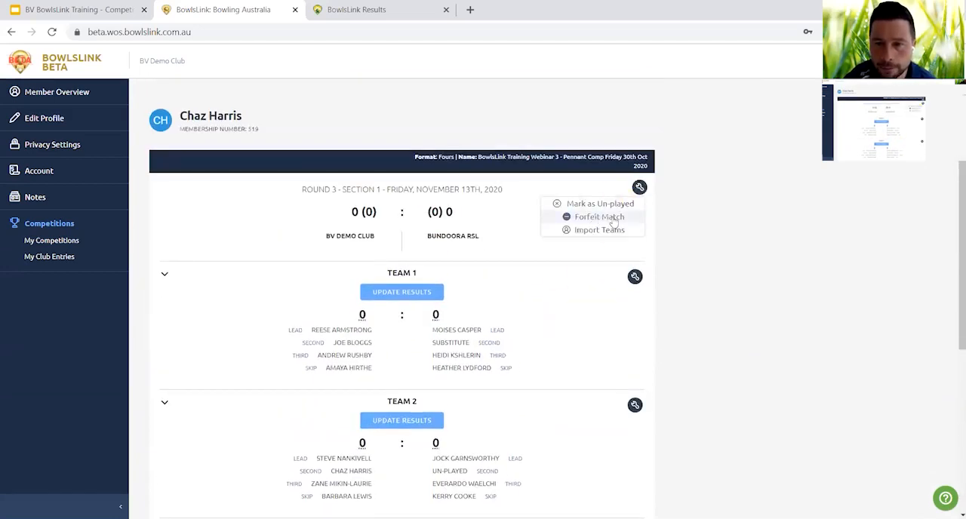
pyautogui.click(593, 218)
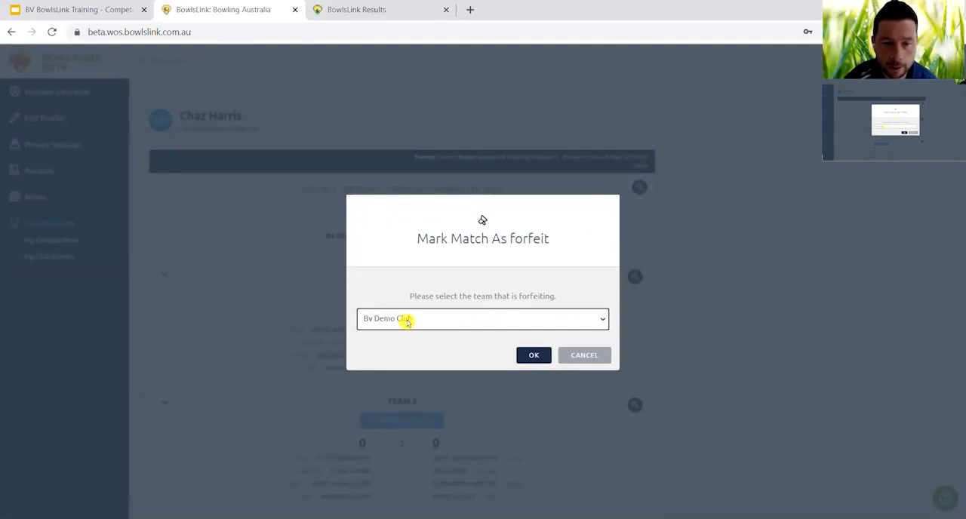
pyautogui.click(601, 325)
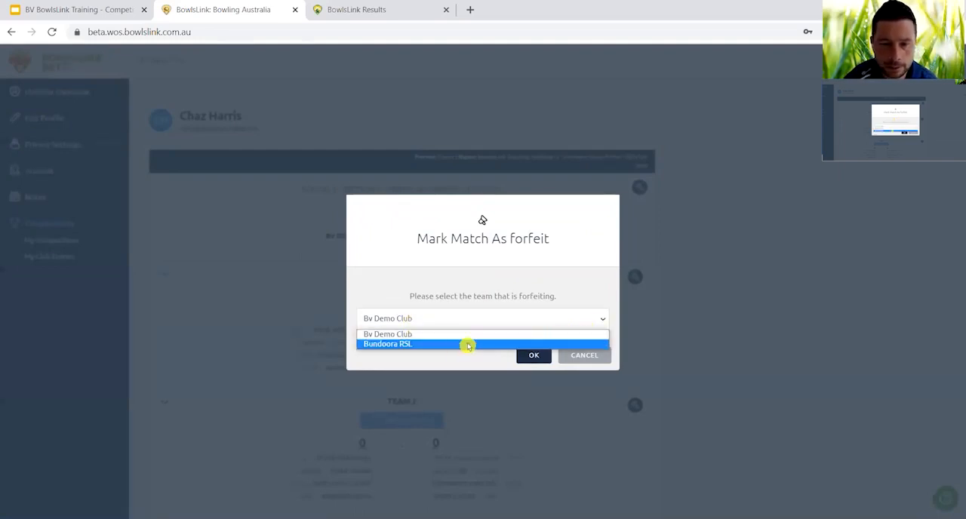
pyautogui.click(416, 345)
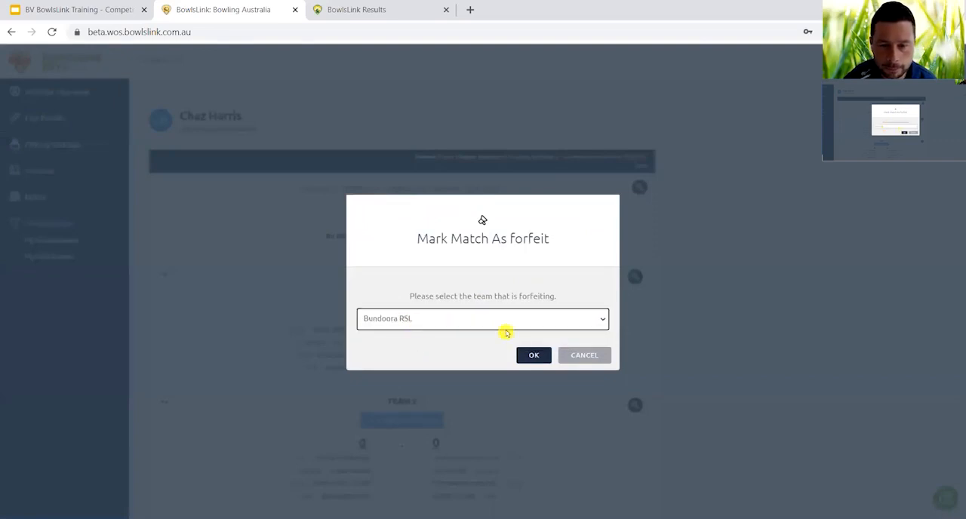
pyautogui.click(533, 358)
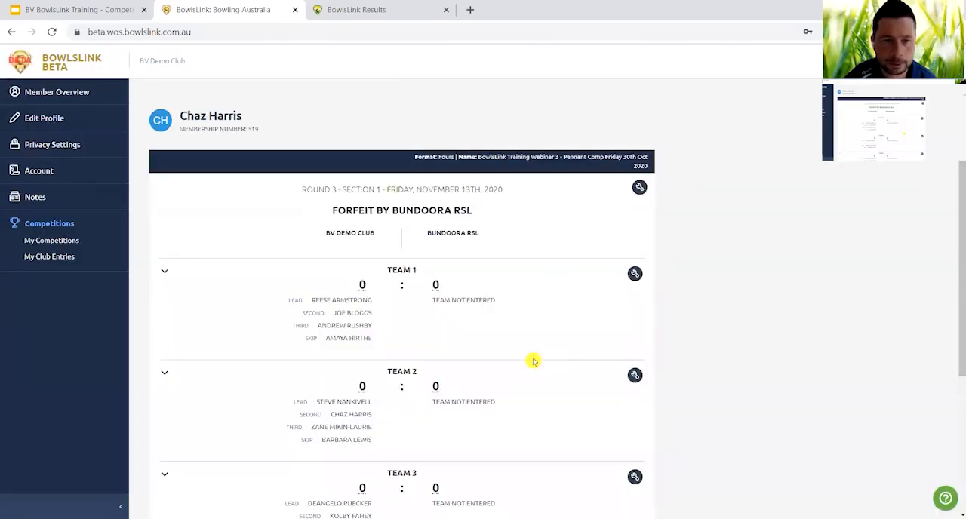
# Review the forfeited match's teams and match scores and complete the Round 3 result for BV Demo Club.
pyautogui.scroll(-3, 533, 362)
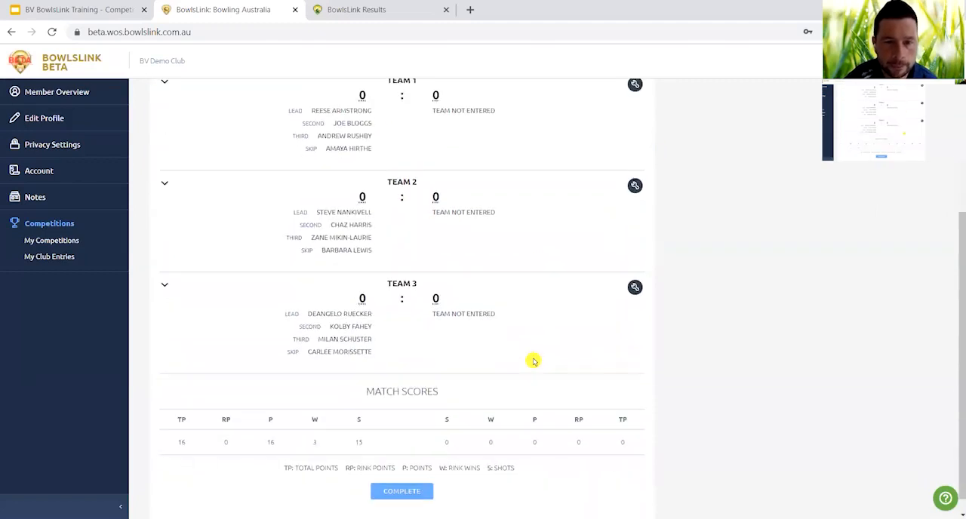
pyautogui.scroll(2, 533, 362)
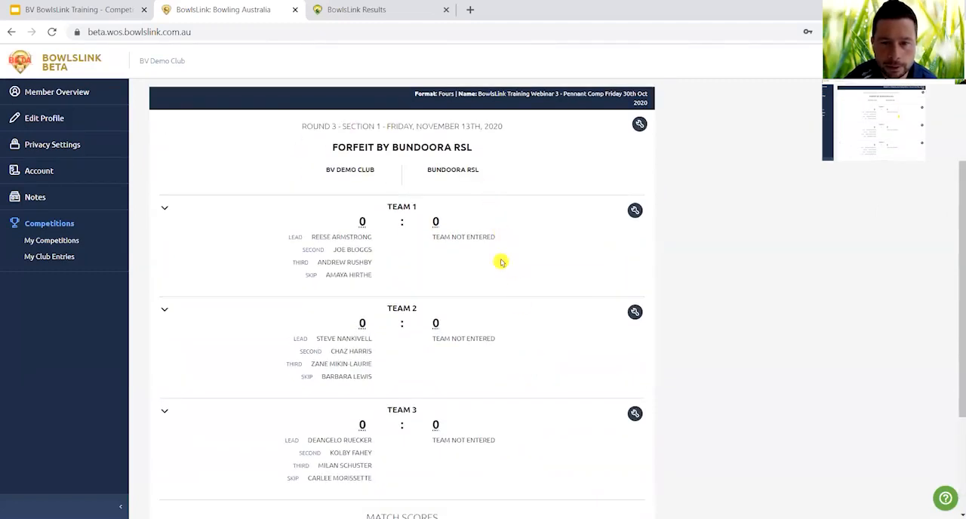
pyautogui.scroll(-1, 511, 443)
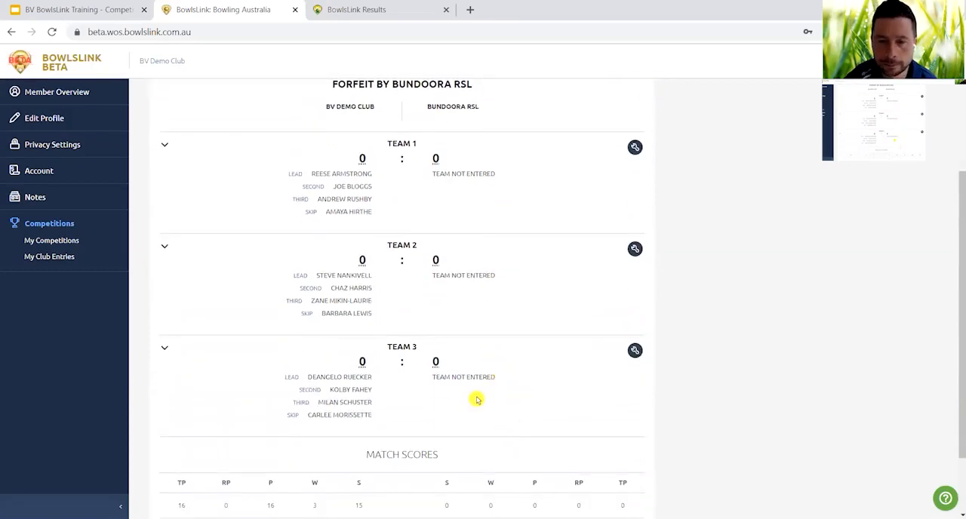
pyautogui.scroll(-2, 476, 400)
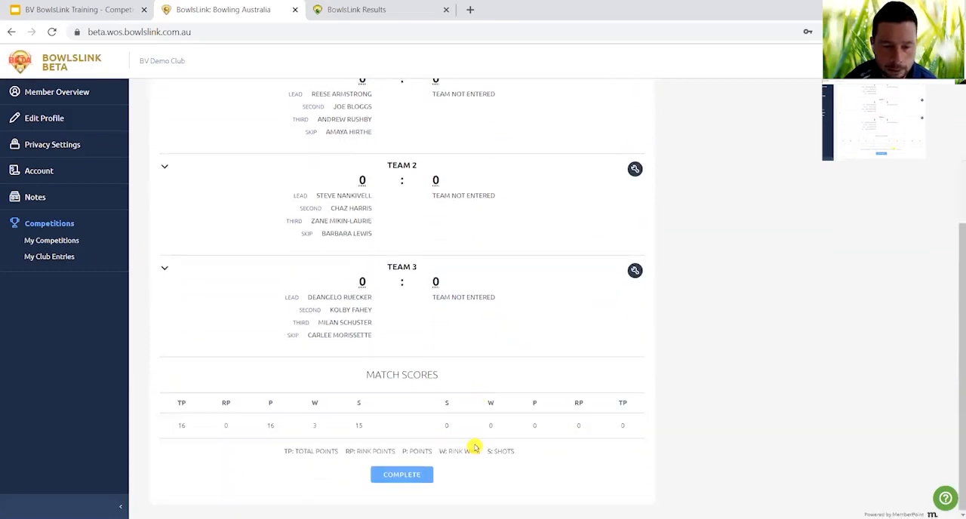
pyautogui.click(402, 477)
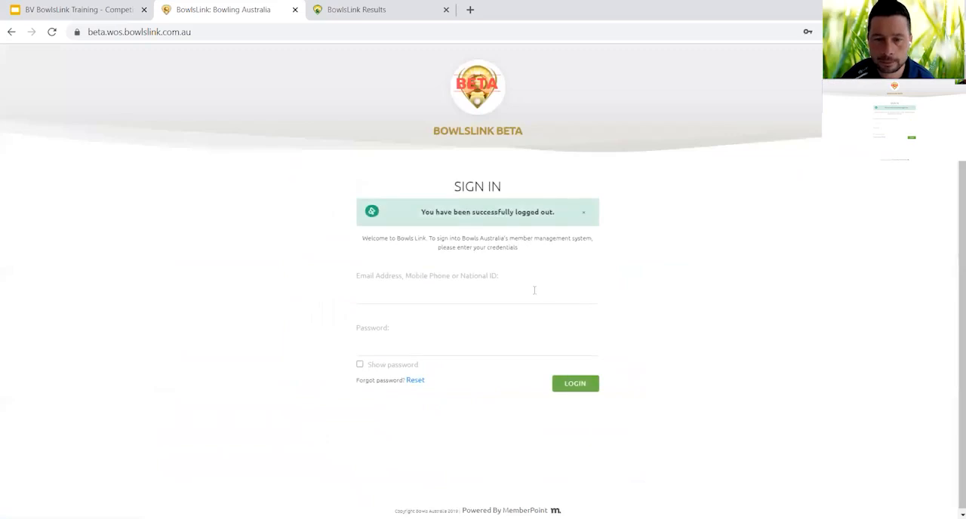
# Sign in with the Bundoora RSL member's national ID and account password.
pyautogui.click(535, 291)
pyautogui.write('2927')
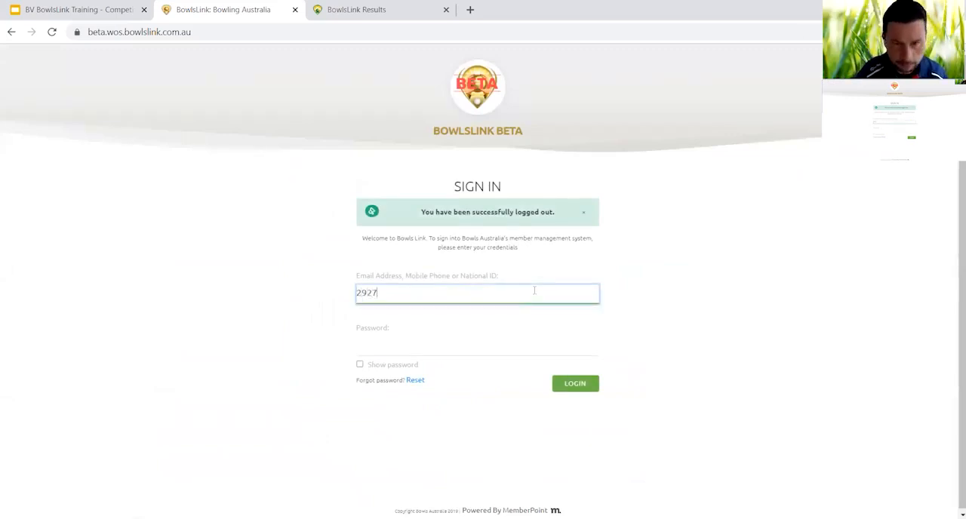
pyautogui.press('Tab')
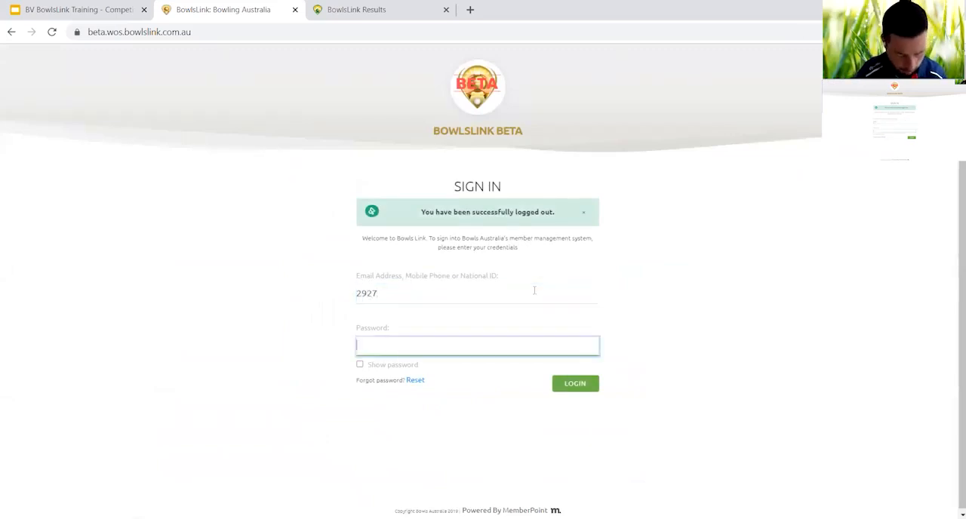
pyautogui.write('••')
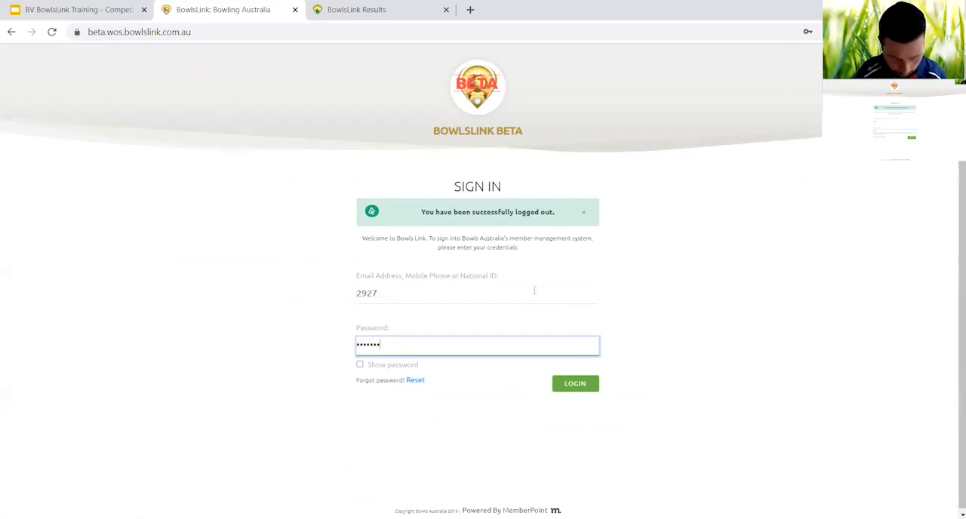
pyautogui.press('Return')
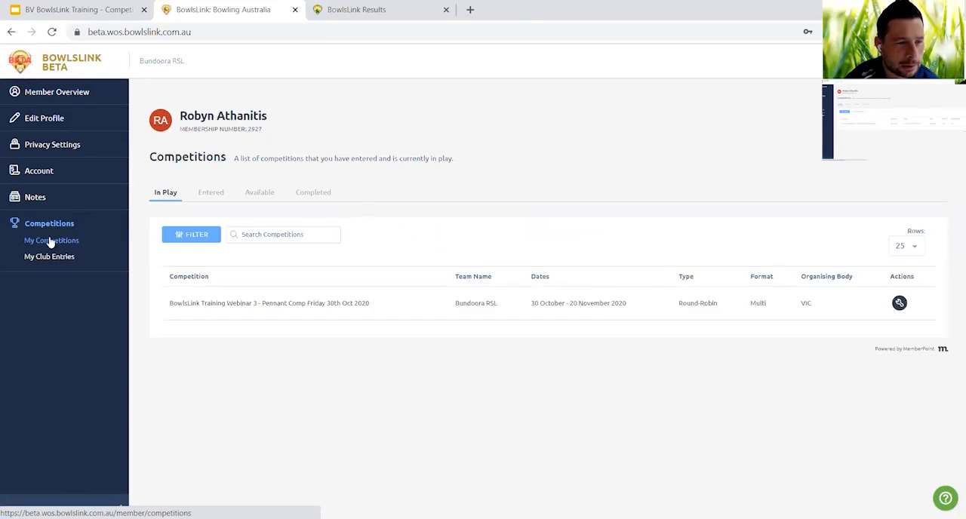
# Open the pending Round 3 result against BV Demo Club from the Bundoora RSL member's competition results.
pyautogui.click(899, 305)
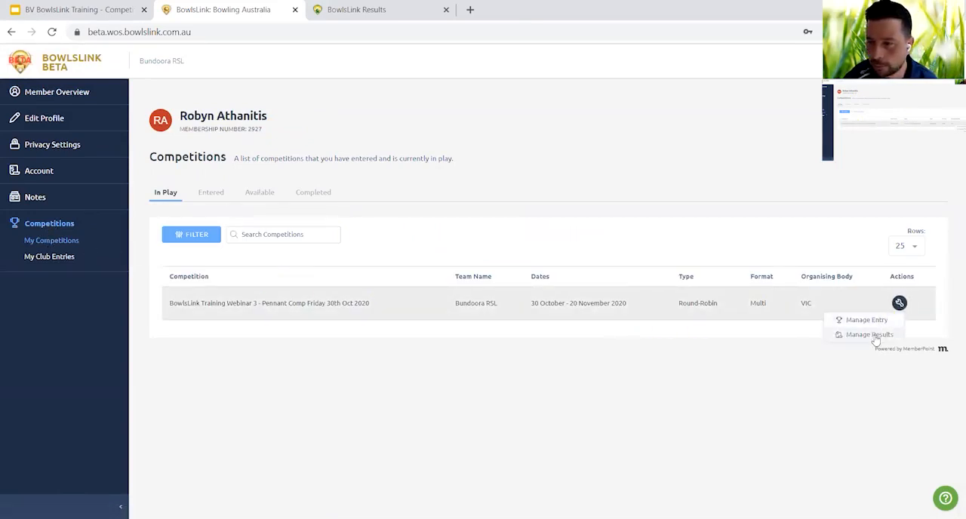
pyautogui.click(872, 336)
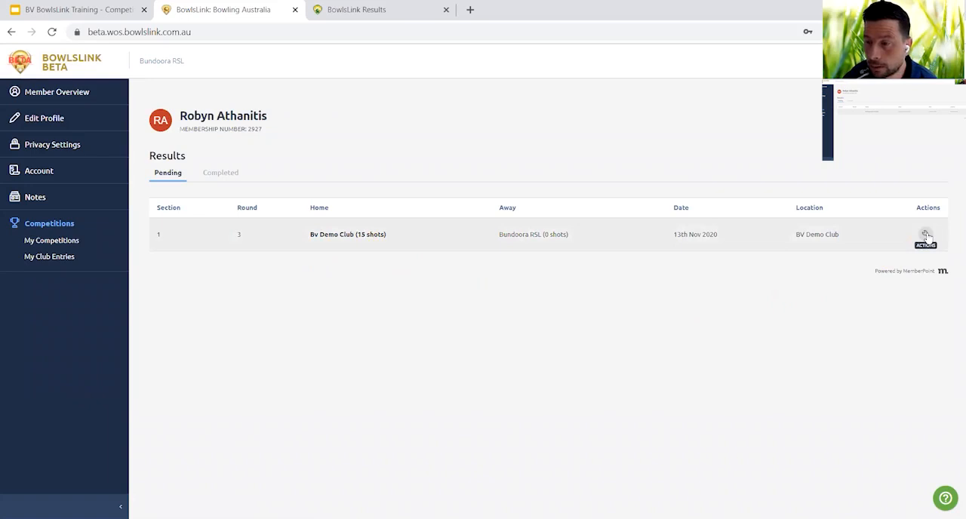
pyautogui.click(927, 237)
pyautogui.click(913, 255)
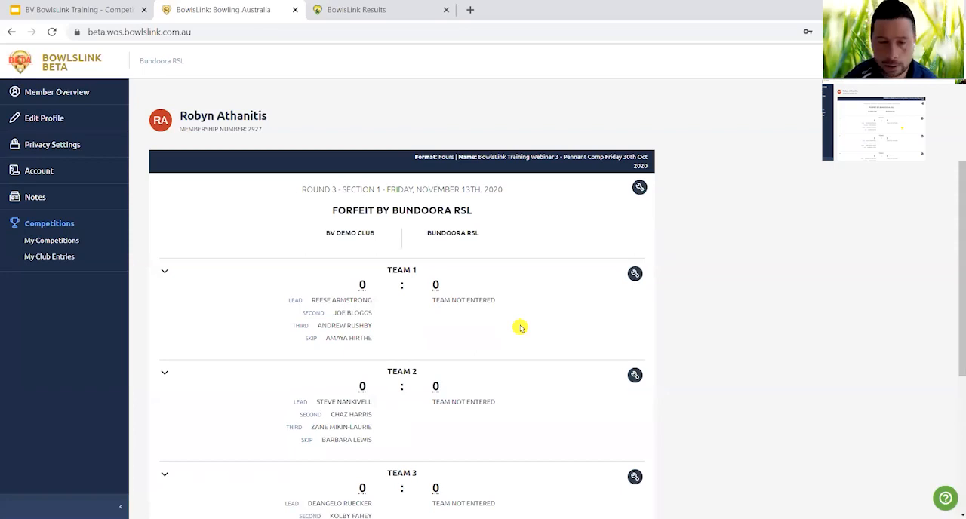
# Review the forfeited match's teams and scores and confirm the Round 3 result for Bundoora RSL.
pyautogui.scroll(-3, 521, 328)
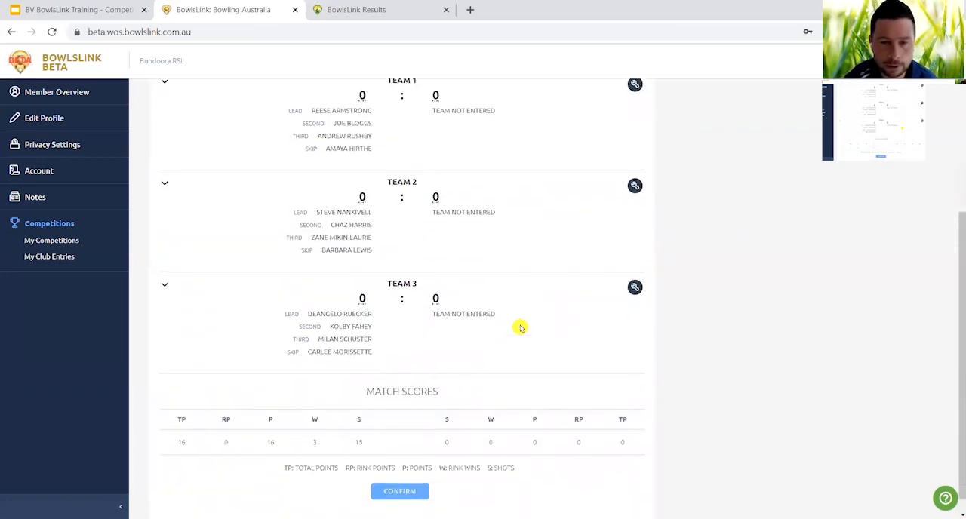
pyautogui.scroll(2, 521, 328)
pyautogui.scroll(-2, 521, 328)
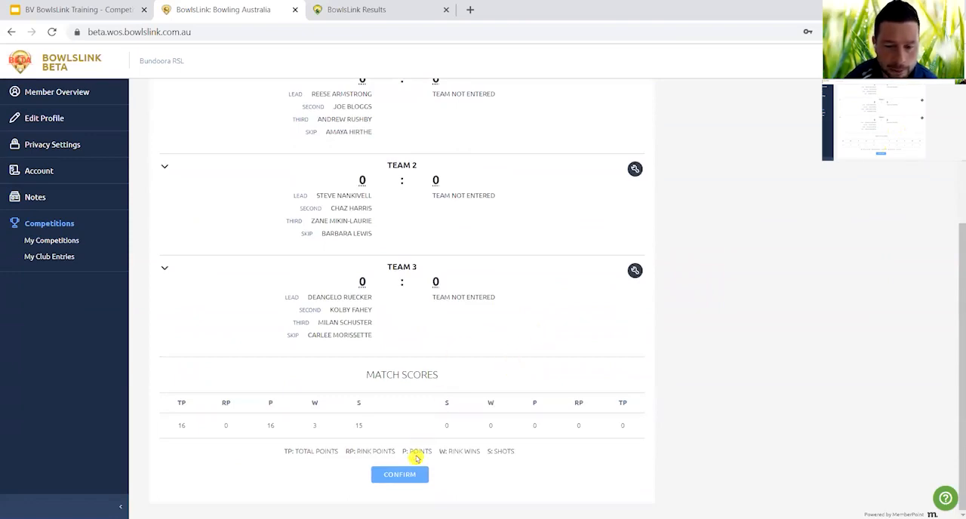
pyautogui.click(414, 477)
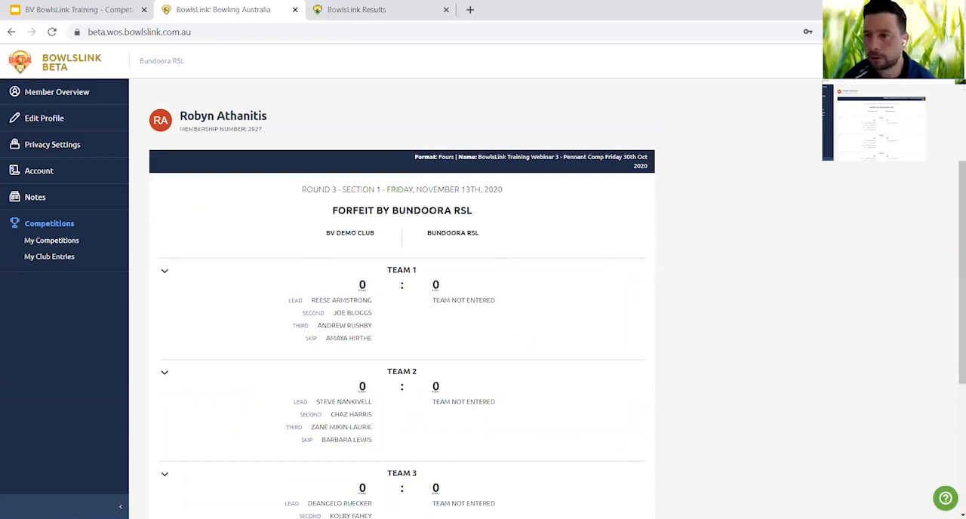
# Log out and sign back in with the BV Demo Club member's national ID and account password.
pyautogui.click(906, 113)
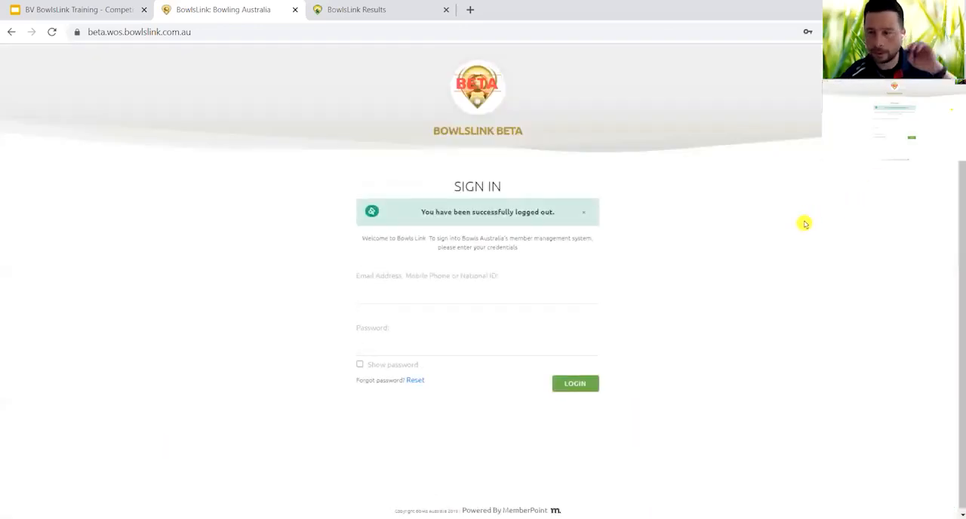
pyautogui.click(506, 296)
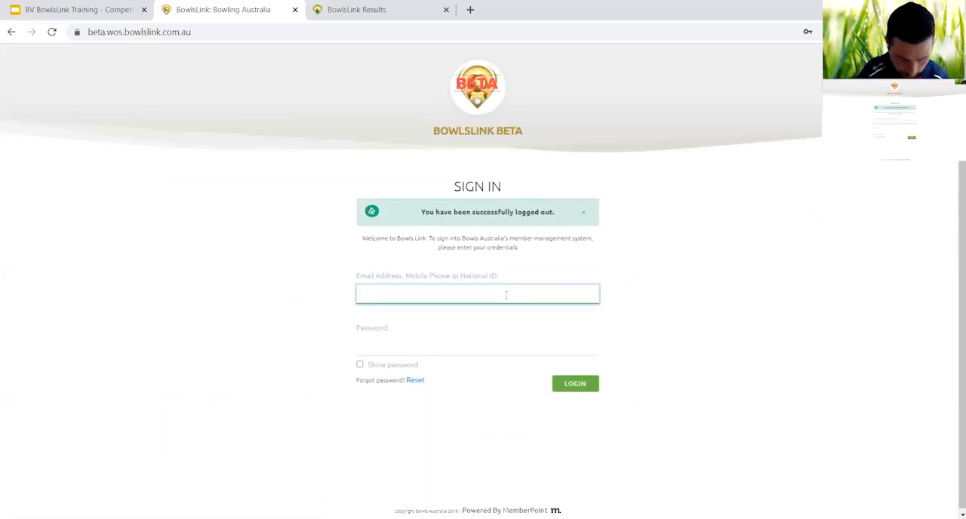
pyautogui.write('s')
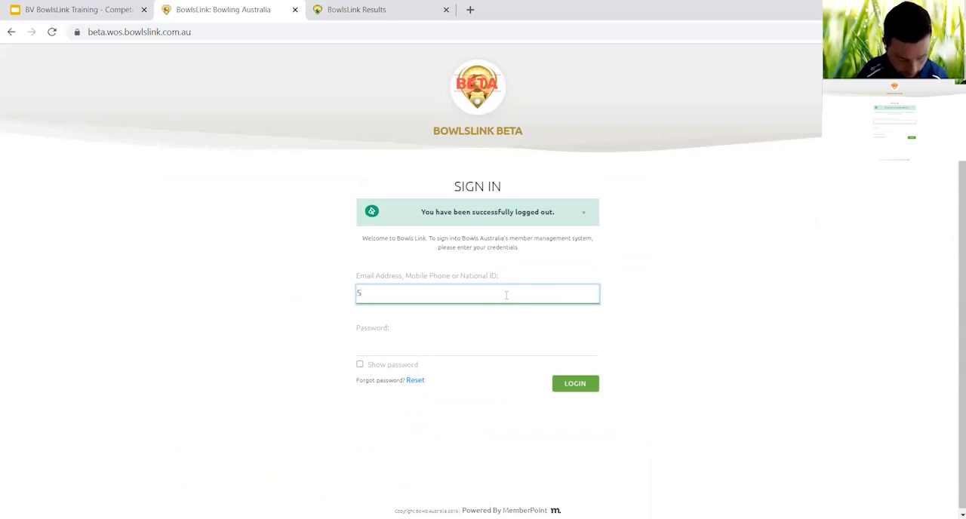
pyautogui.press('Tab')
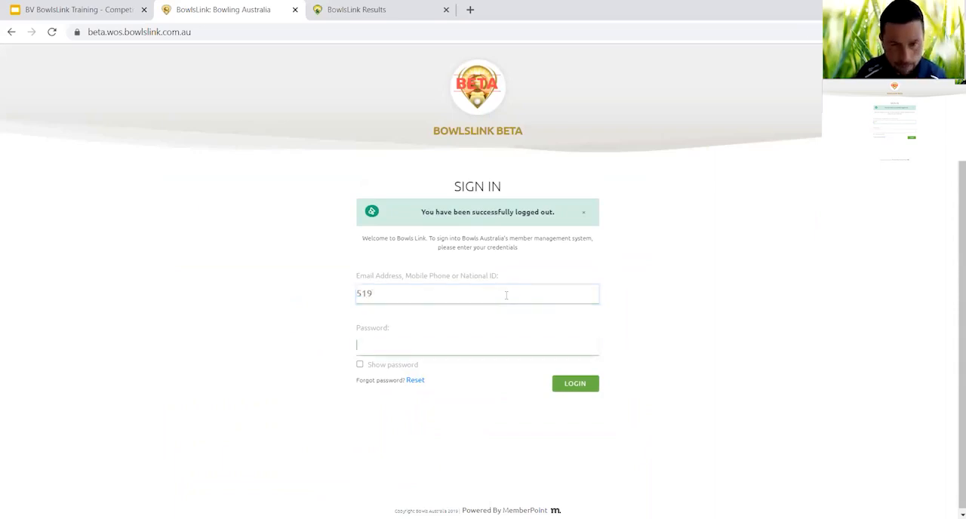
pyautogui.write('••')
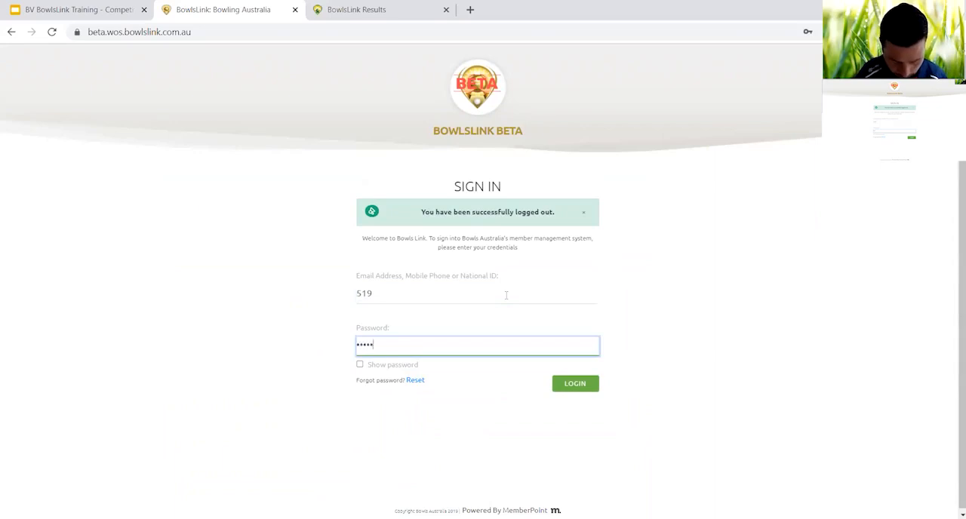
pyautogui.press('Return')
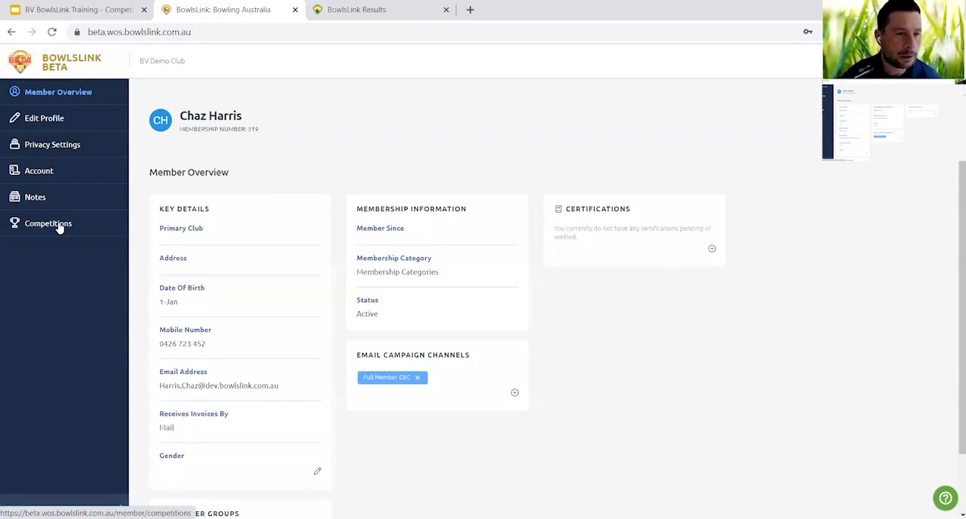
# View BV Demo Club's pending results for the BowlsLink Training Webinar 3 pennant competition.
pyautogui.click(59, 227)
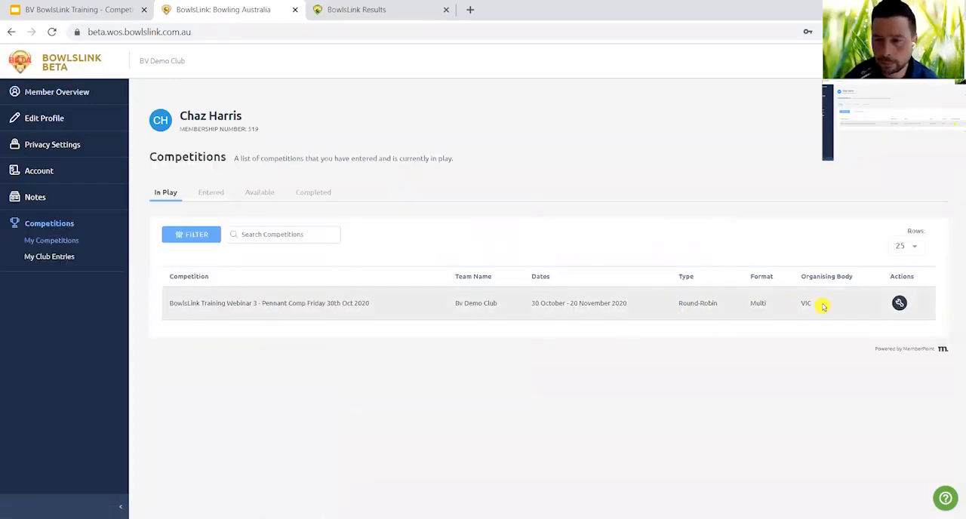
pyautogui.click(899, 305)
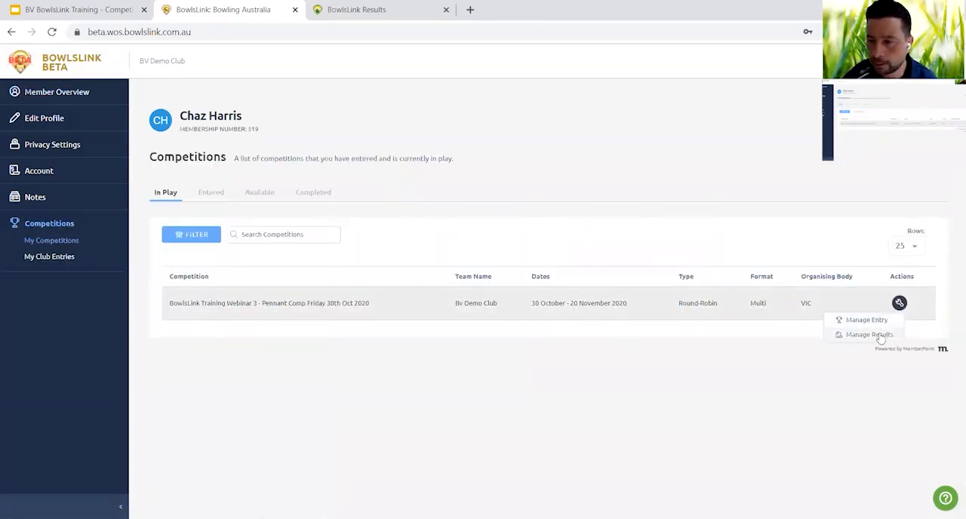
pyautogui.click(875, 336)
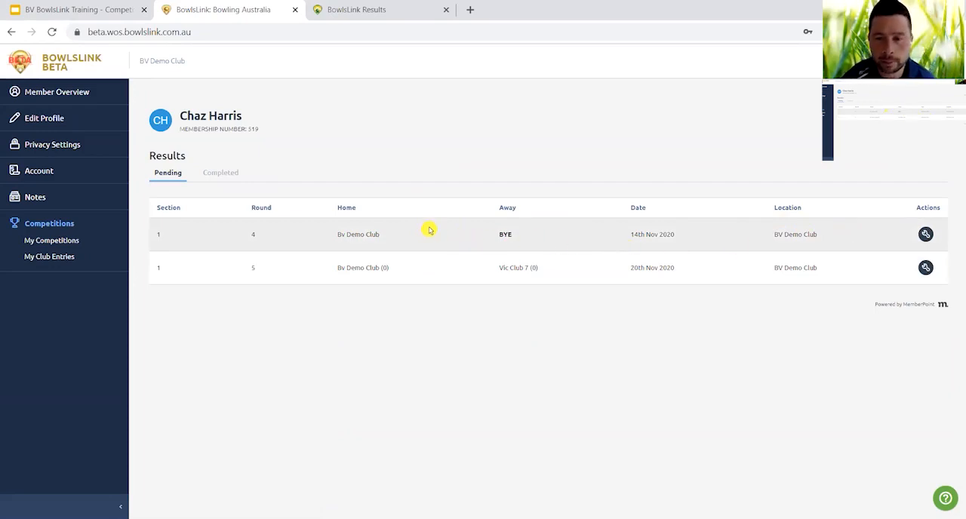
# Open the player list of BV Demo Club's competition entry for editing and collapse the primary contact's details.
pyautogui.click(53, 241)
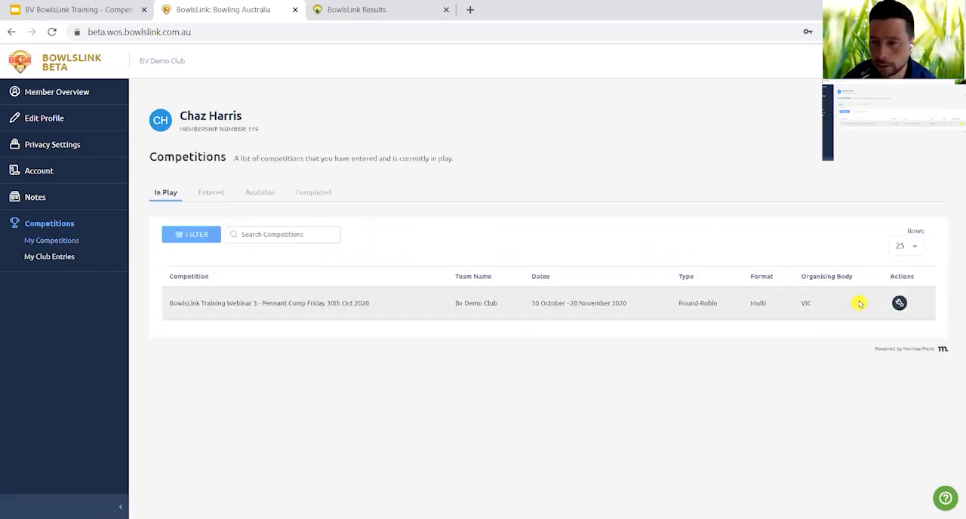
pyautogui.click(899, 303)
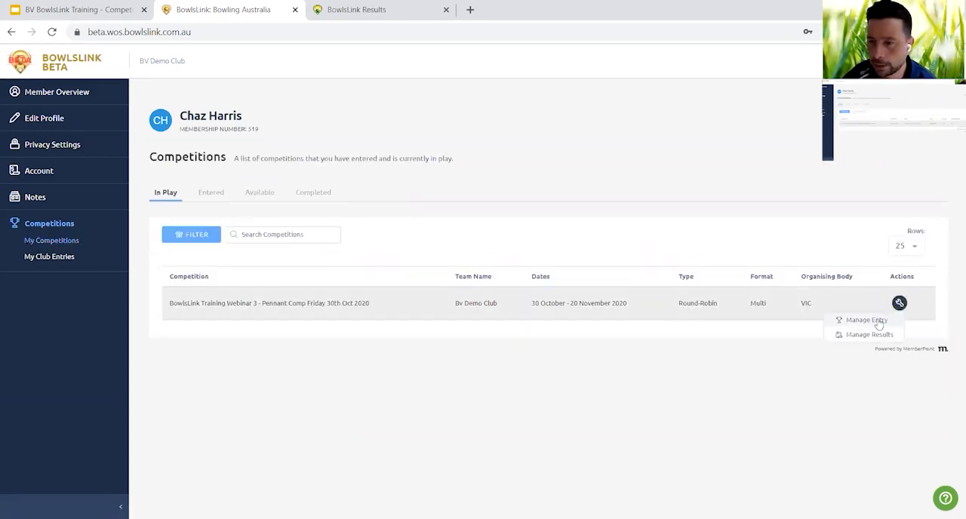
pyautogui.click(877, 322)
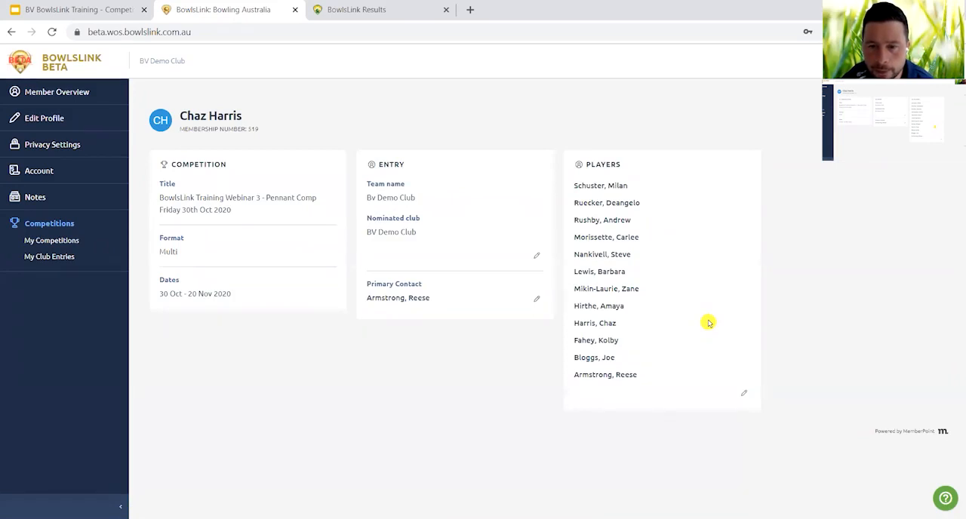
pyautogui.click(745, 396)
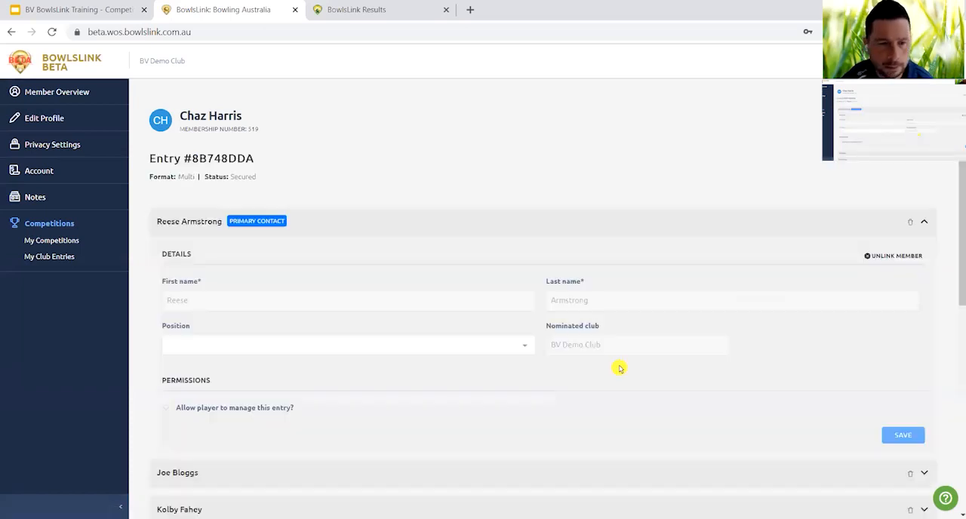
pyautogui.click(924, 222)
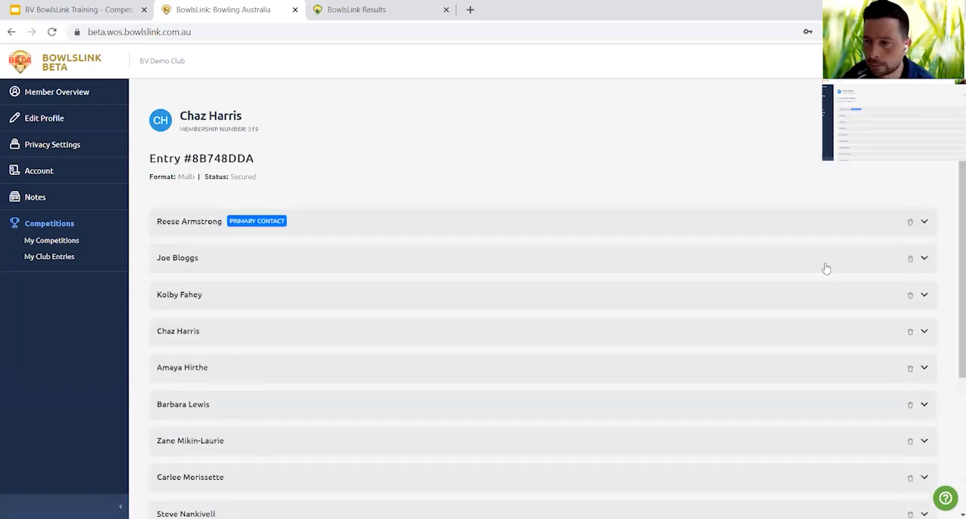
# Allow the fifth listed player to manage this entry, save the player's permissions and return to the entry overview.
pyautogui.scroll(-2, 764, 299)
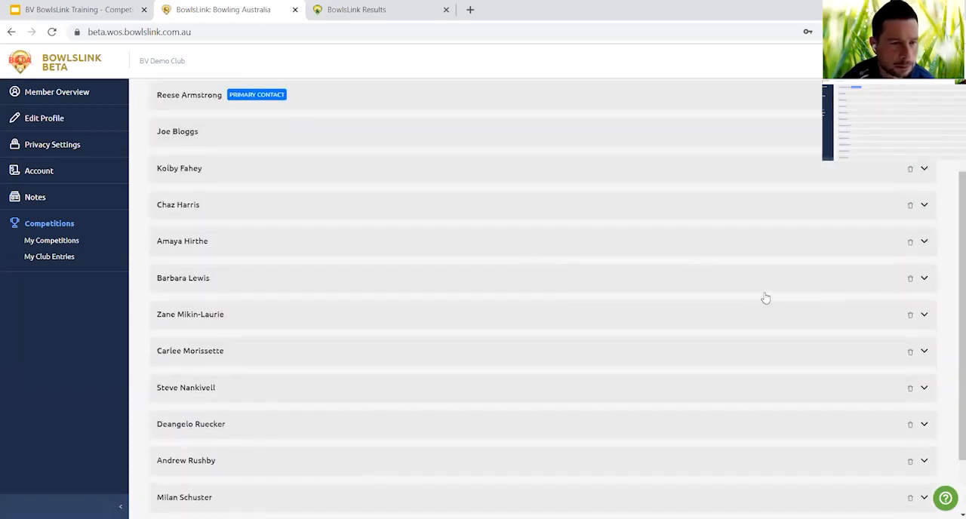
pyautogui.click(925, 243)
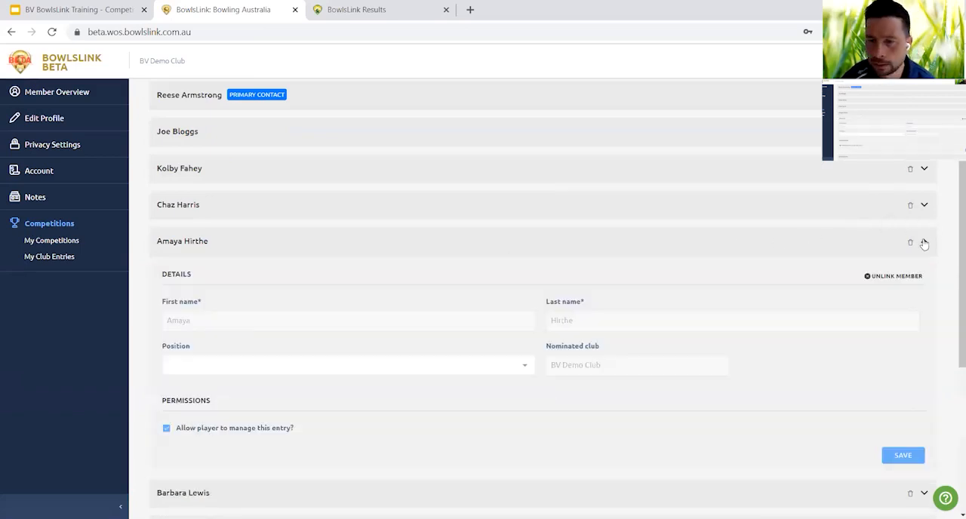
pyautogui.click(166, 430)
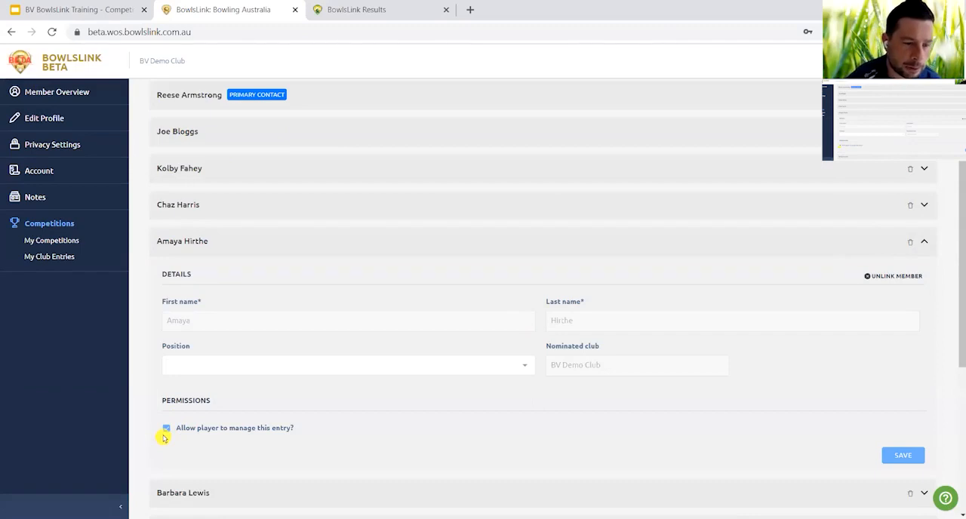
pyautogui.click(167, 430)
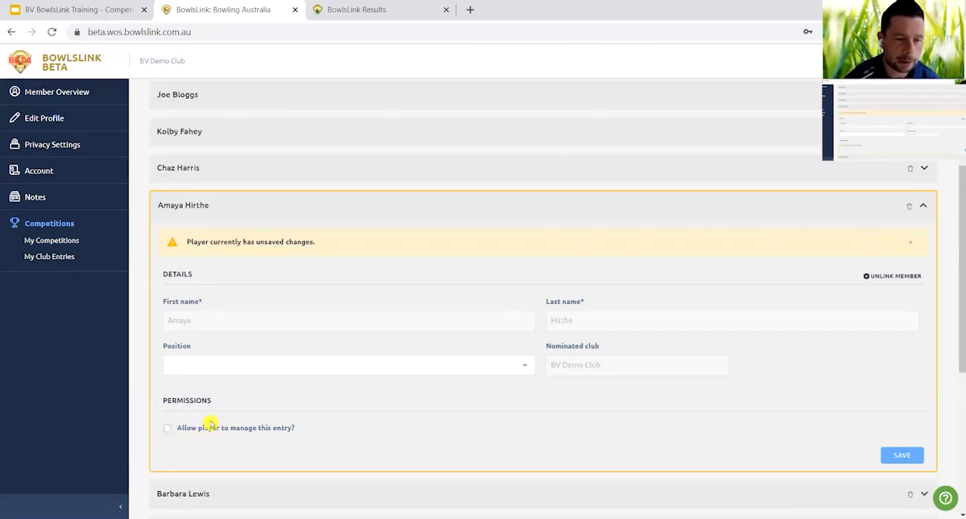
pyautogui.click(167, 431)
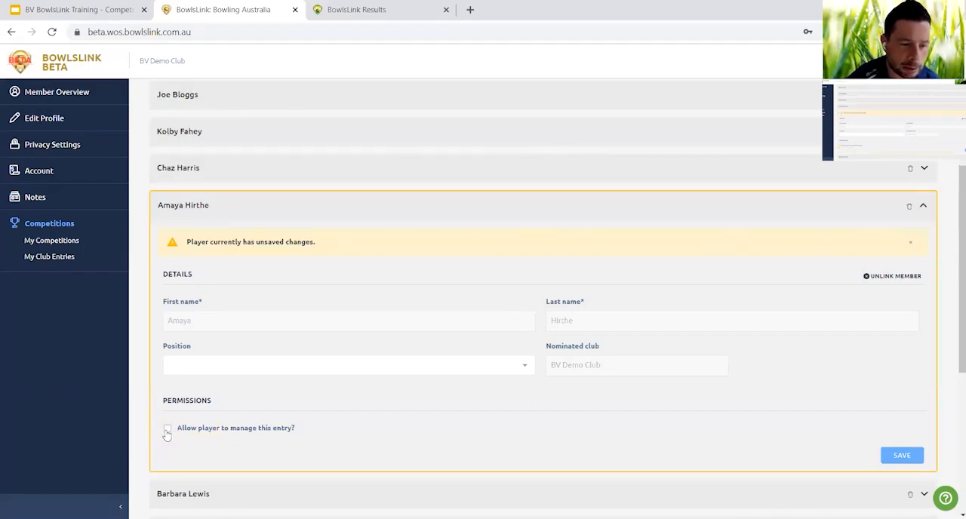
pyautogui.click(167, 431)
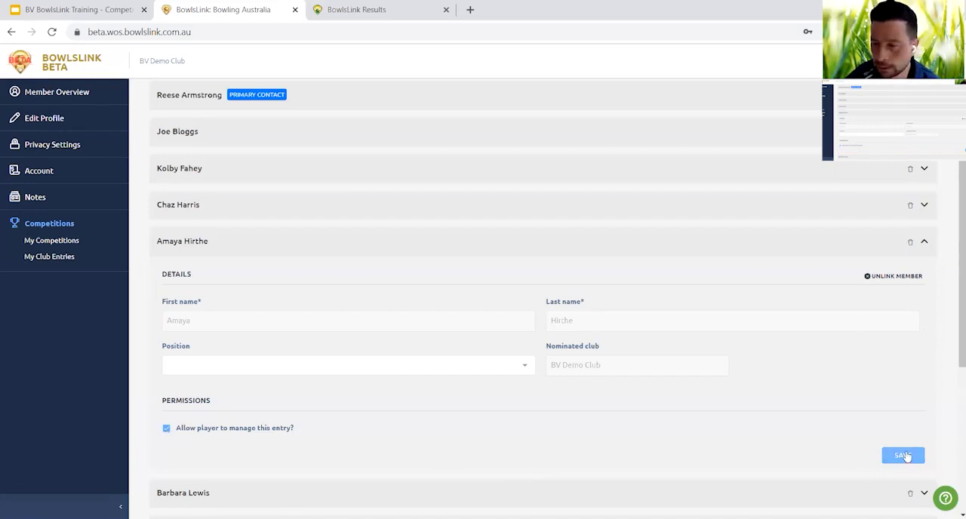
pyautogui.click(902, 453)
pyautogui.scroll(-4, 845, 396)
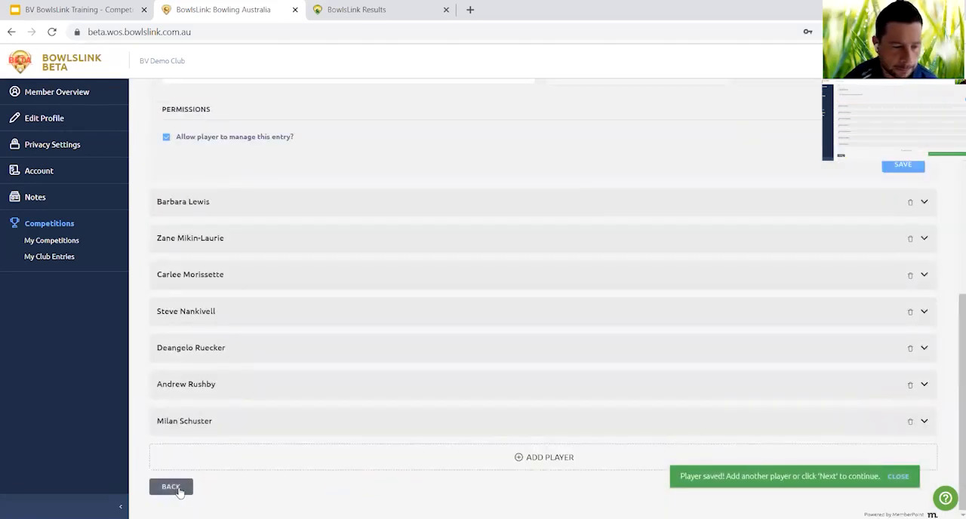
pyautogui.click(174, 488)
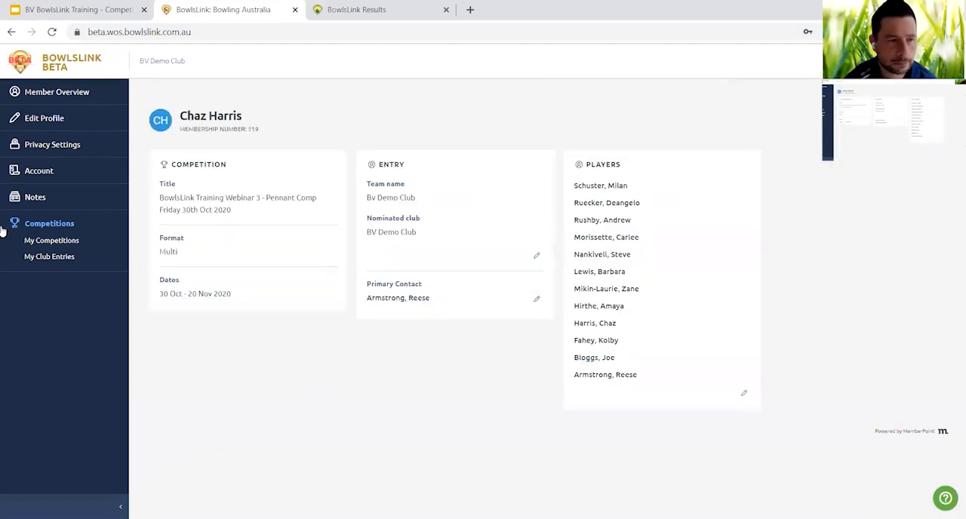
# Open BV Demo Club's Round 4 bye match from the pending results of the BowlsLink Training Webinar 3 pennant competition.
pyautogui.click(54, 240)
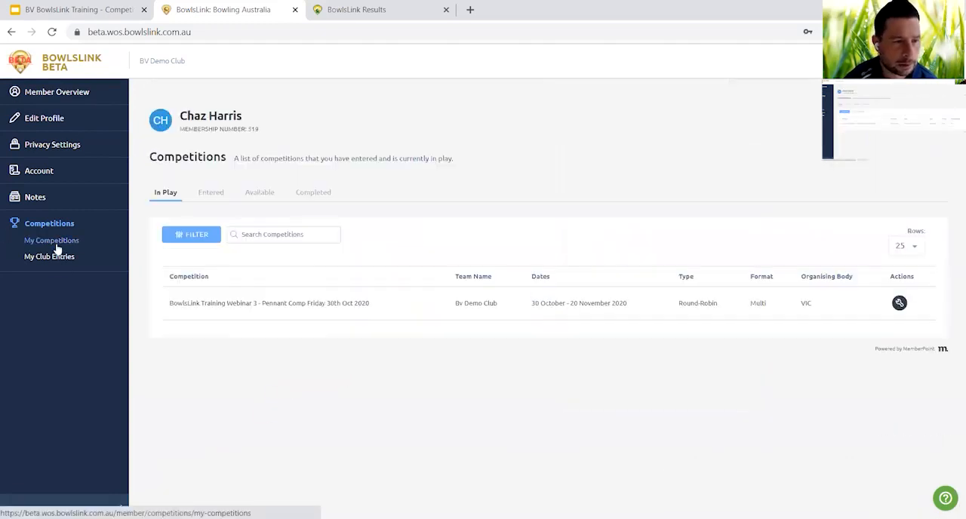
pyautogui.click(900, 304)
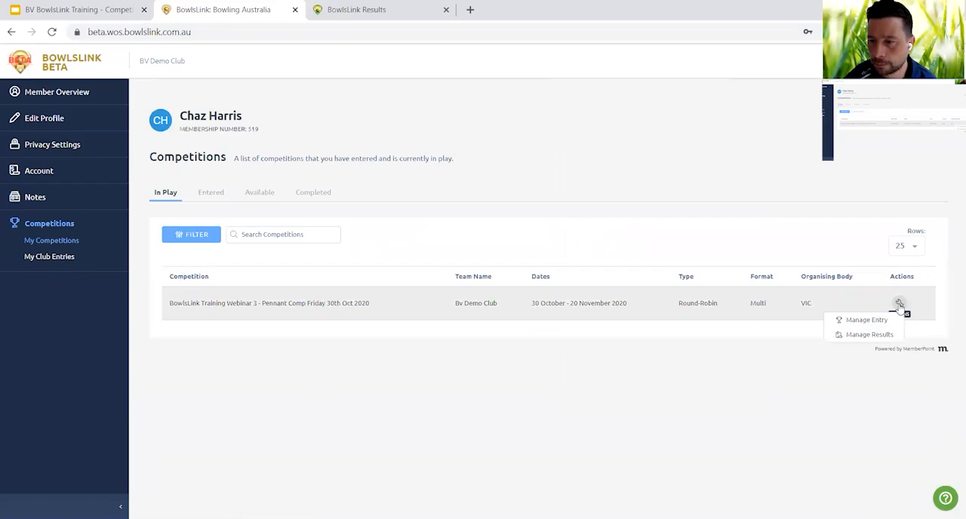
pyautogui.click(875, 336)
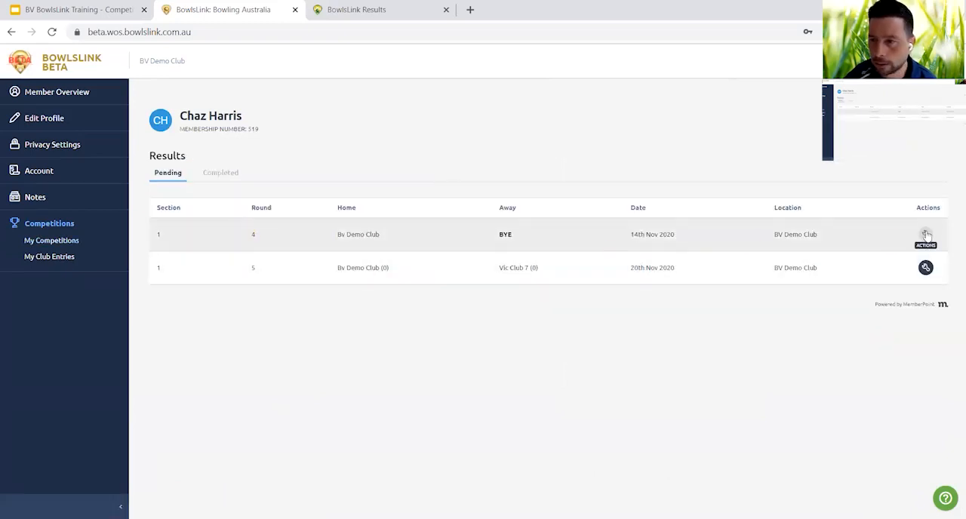
pyautogui.click(902, 255)
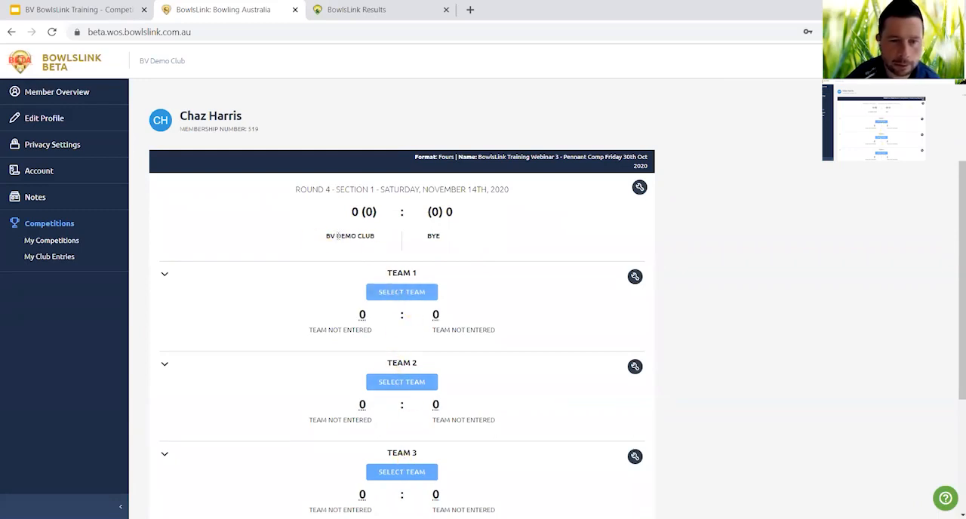
# Import BV Demo Club's teams into the Round 4 match from the 13th Nov 2020 match against Bundoora RSL.
pyautogui.click(640, 187)
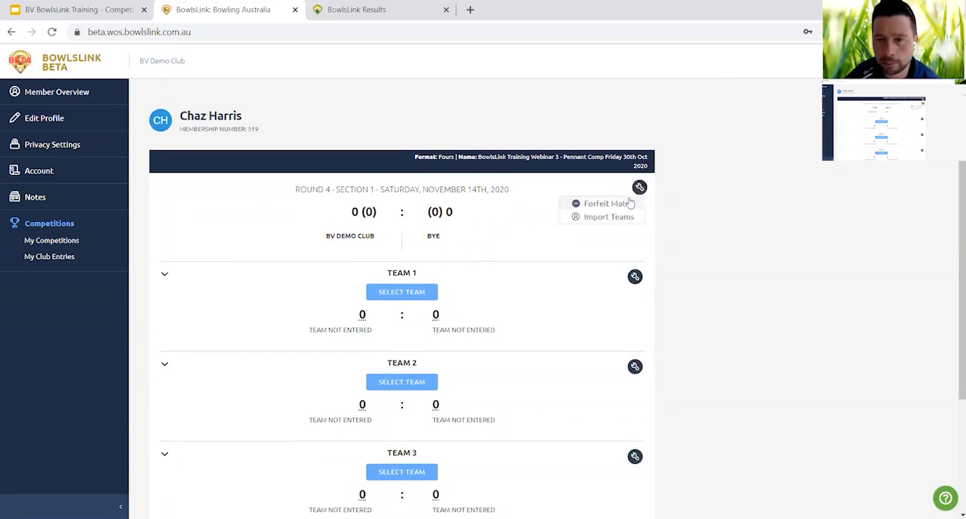
pyautogui.click(624, 219)
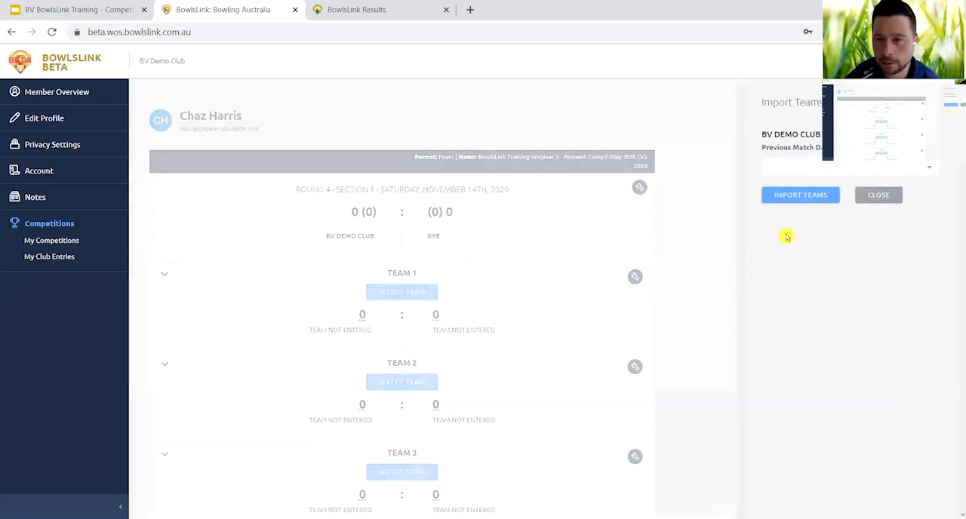
pyautogui.click(934, 174)
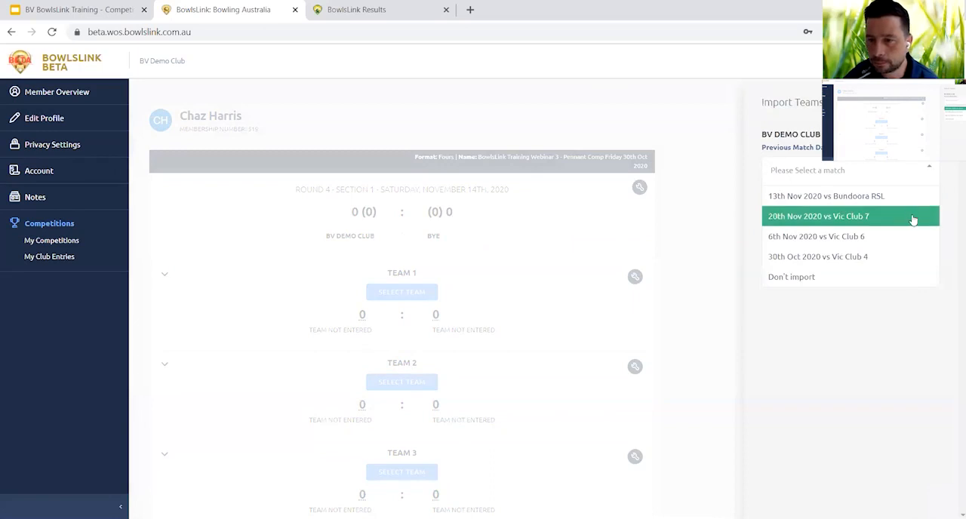
pyautogui.click(906, 197)
pyautogui.click(813, 198)
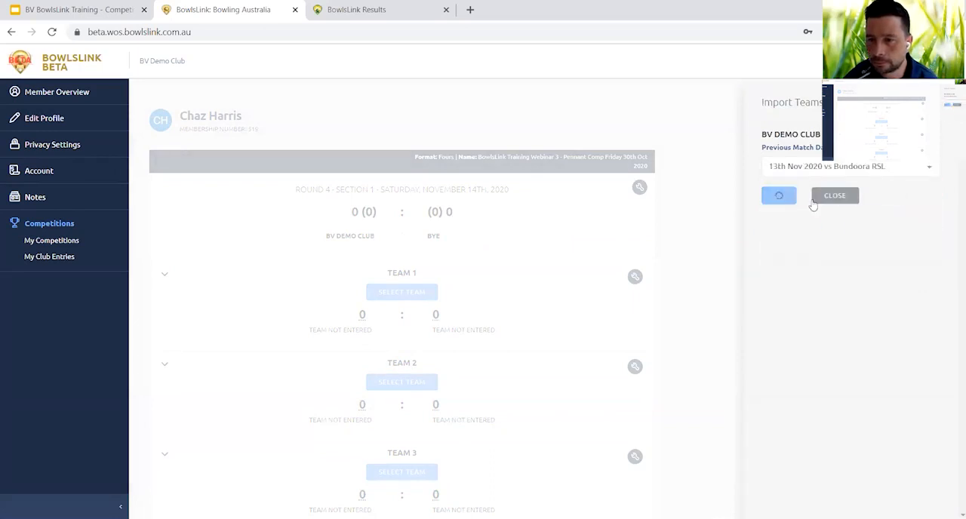
# Review the three imported teams, the match scores and the available match actions for the Round 4 bye.
pyautogui.scroll(-3, 551, 320)
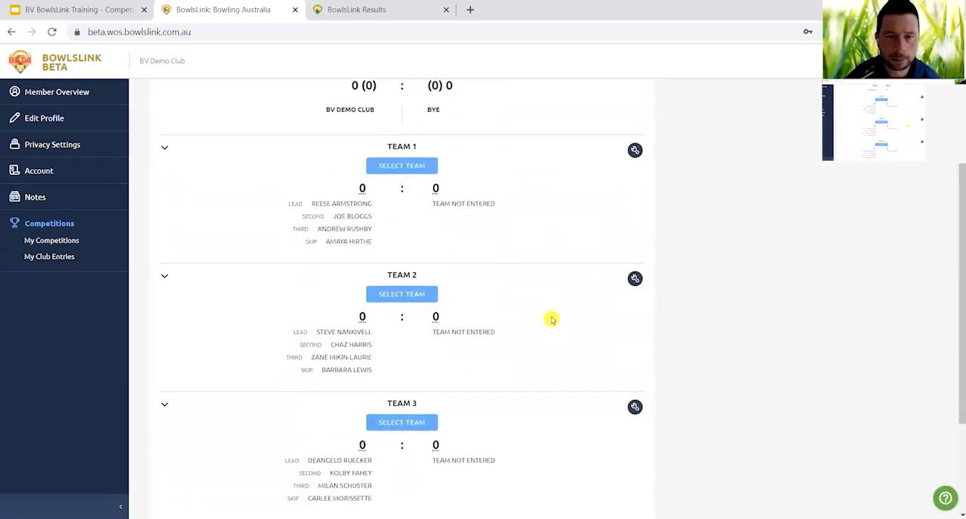
pyautogui.scroll(-3, 552, 320)
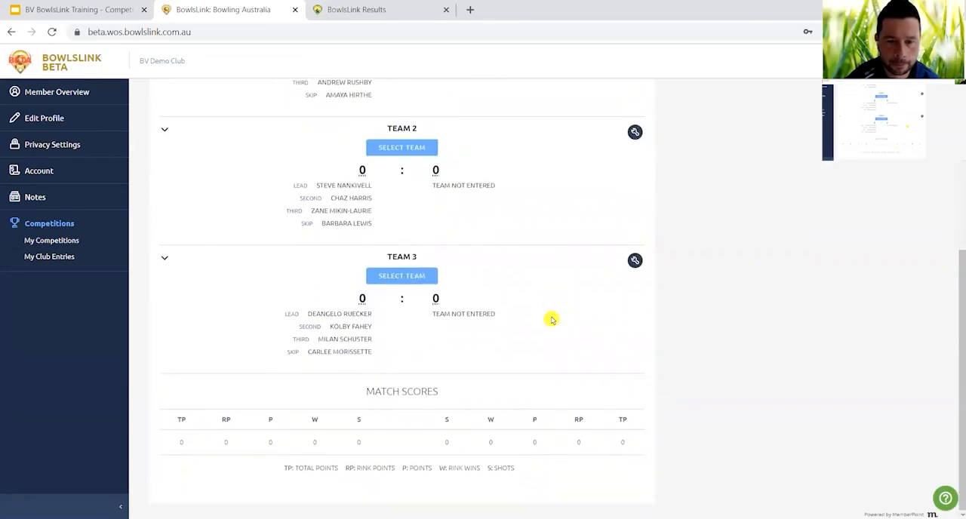
pyautogui.scroll(6, 552, 320)
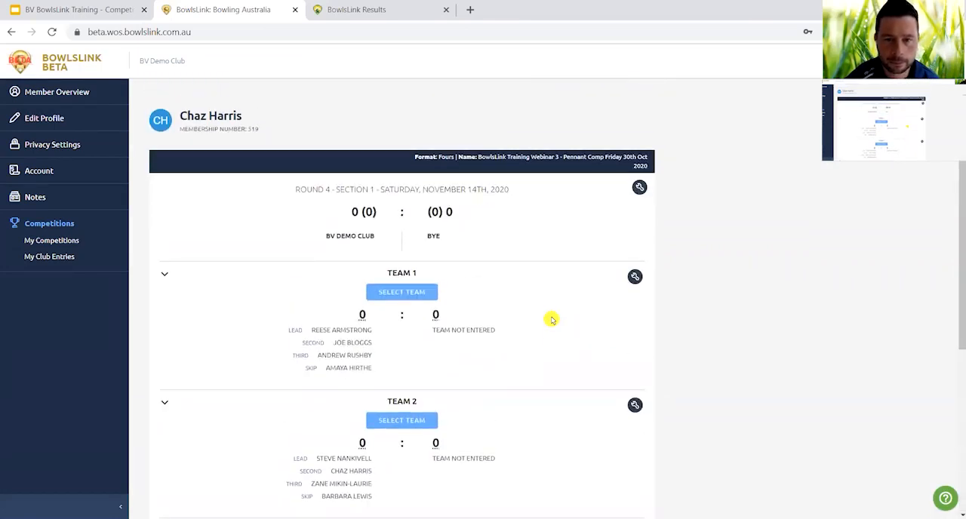
pyautogui.click(640, 188)
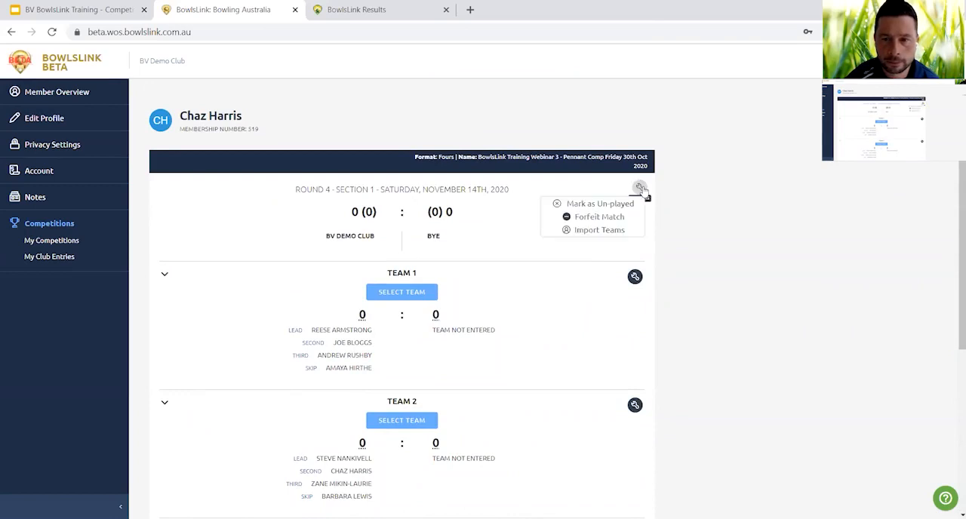
pyautogui.click(640, 188)
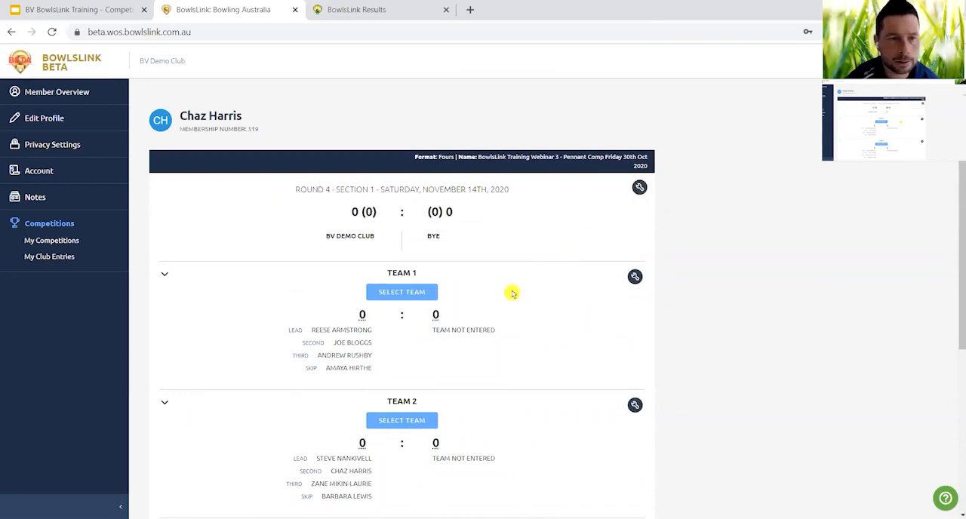
pyautogui.scroll(-6, 512, 293)
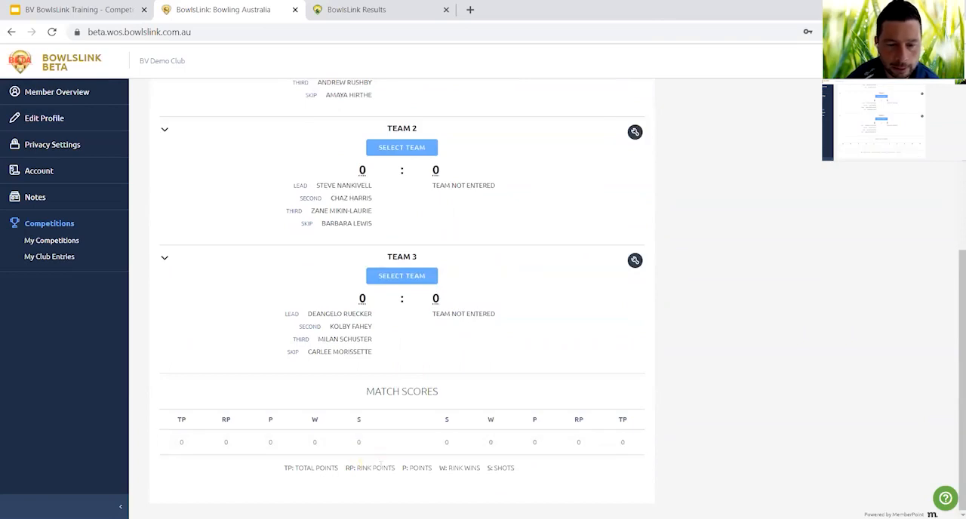
pyautogui.scroll(6, 506, 385)
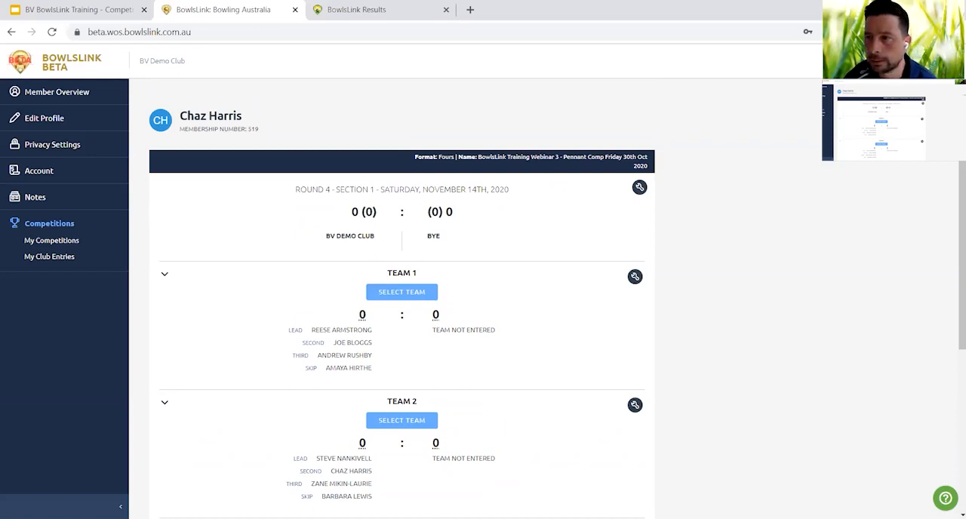
# Log out and sign in as the player permitted to manage the entry, using that member's national ID and account password.
pyautogui.click(892, 143)
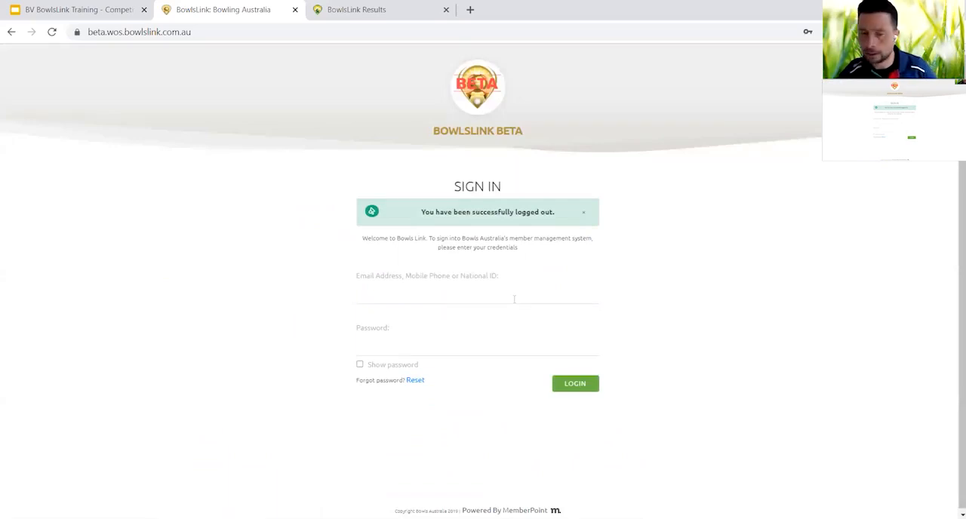
pyautogui.click(504, 297)
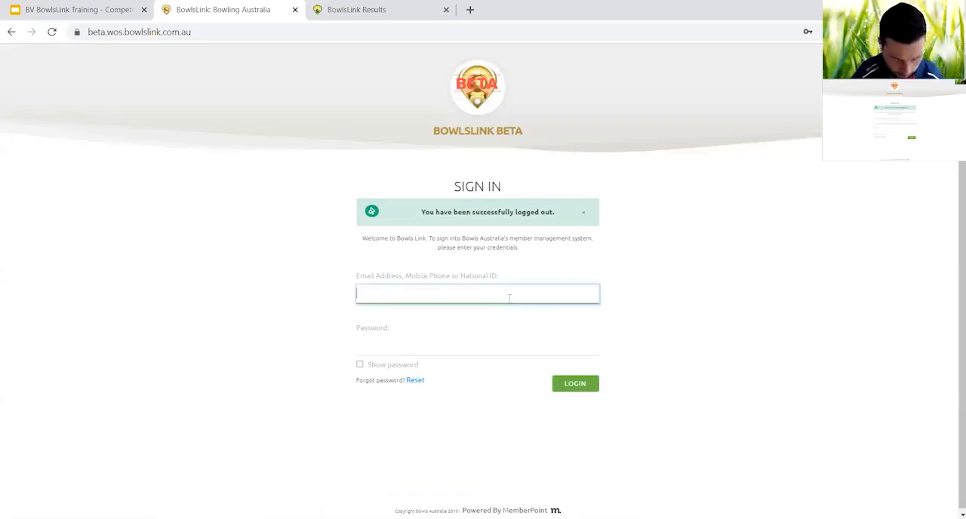
pyautogui.write('669')
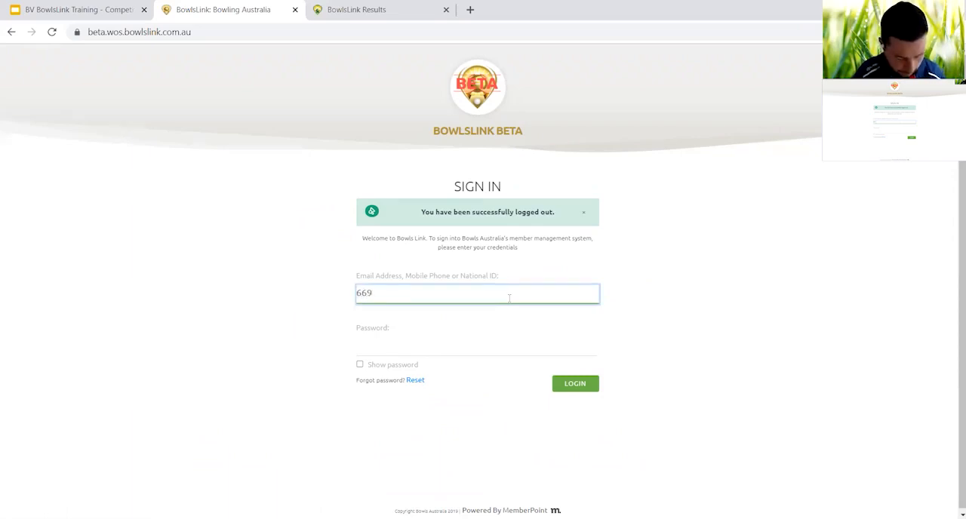
pyautogui.press('Tab')
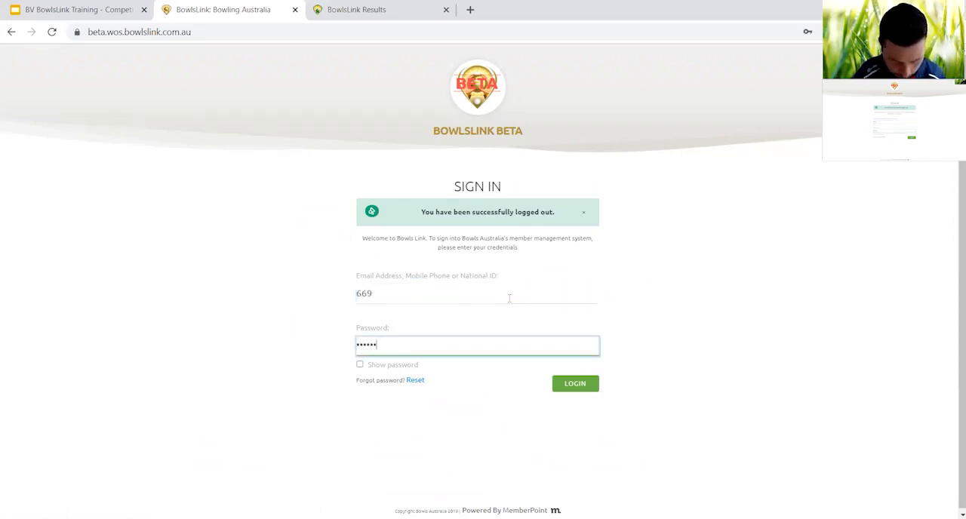
pyautogui.press('Return')
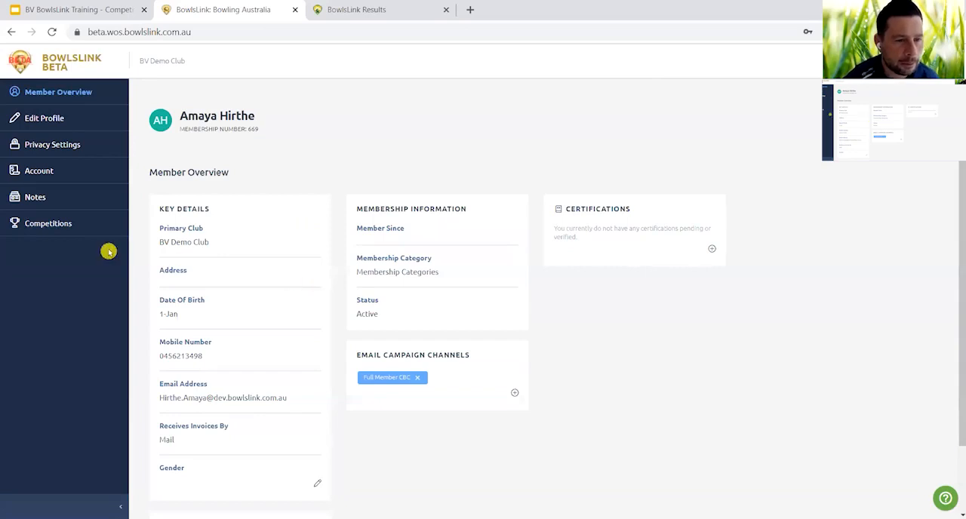
# Open the results management of the BowlsLink Training Webinar 3 pennant competition from this member's competitions.
pyautogui.click(41, 227)
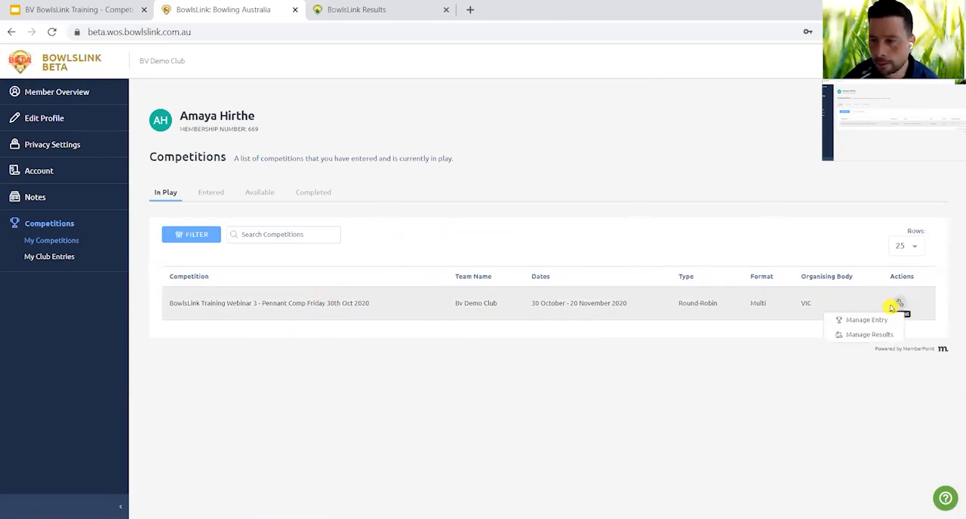
pyautogui.click(870, 336)
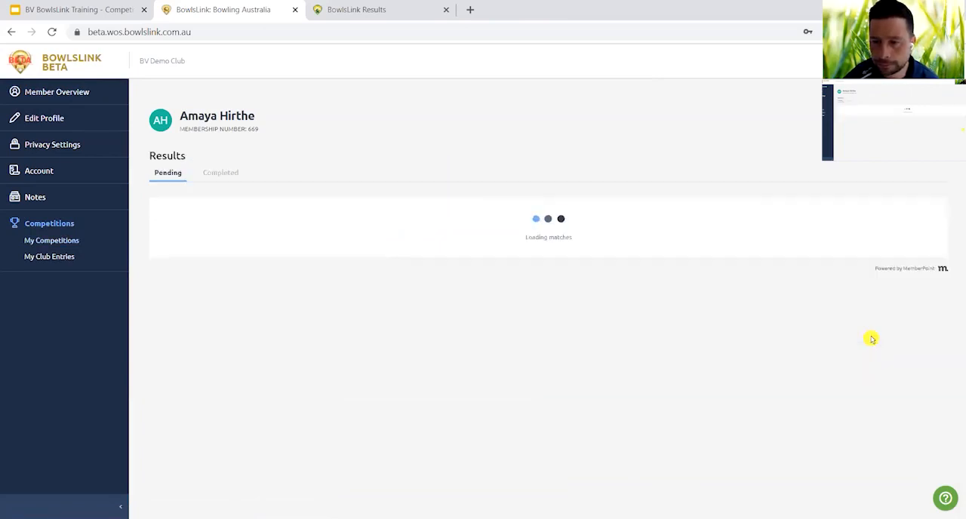
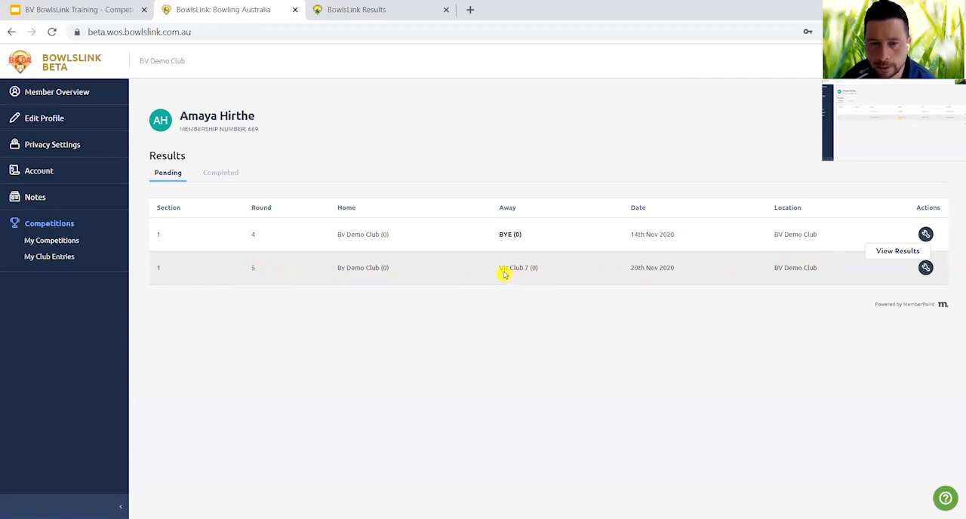
# Open the Round 5 match against Vic Club 7 and import BV Demo Club's teams from the 13th Nov 2020 match vs Bundoora RSL.
pyautogui.click(910, 284)
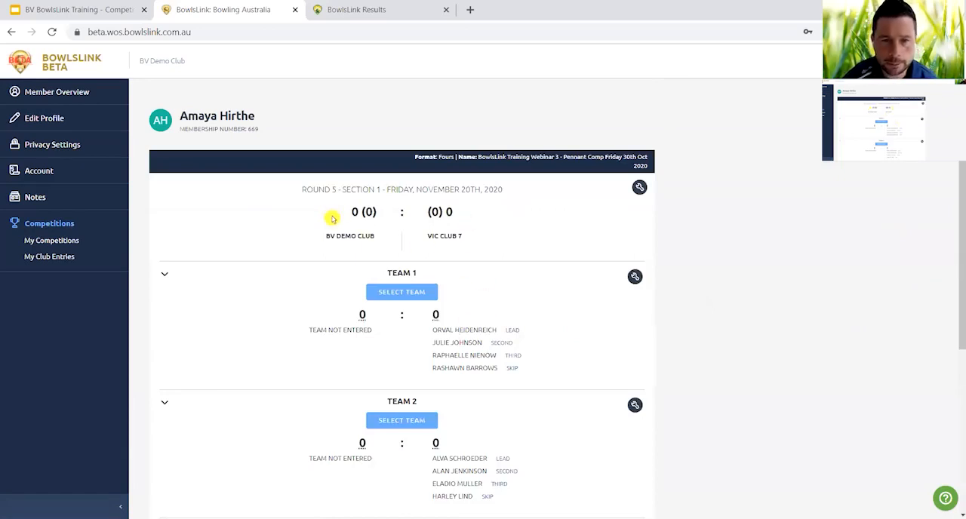
pyautogui.click(640, 188)
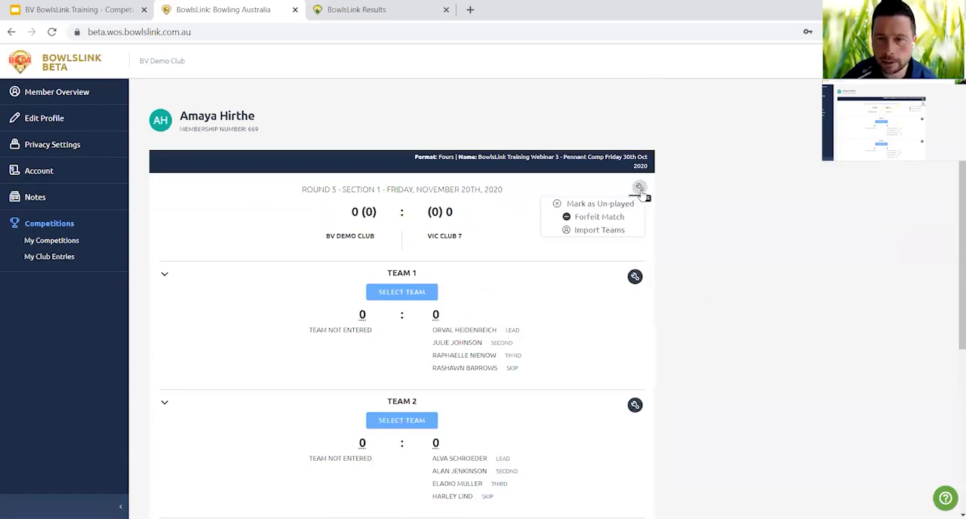
pyautogui.click(615, 229)
pyautogui.click(930, 176)
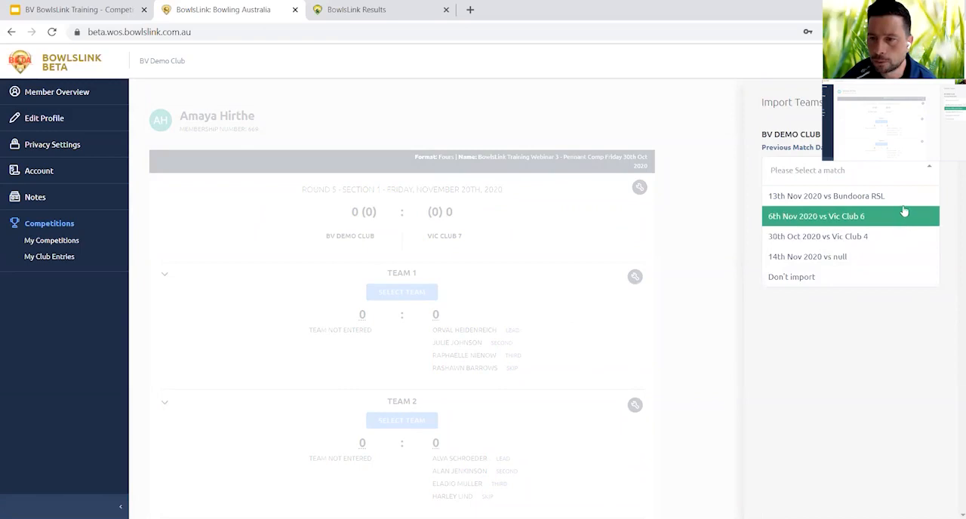
pyautogui.click(902, 201)
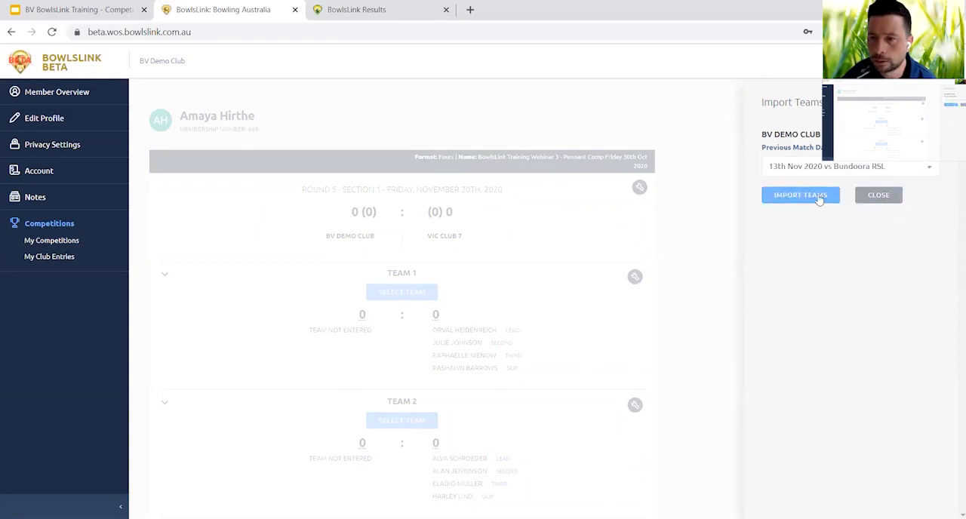
pyautogui.click(819, 198)
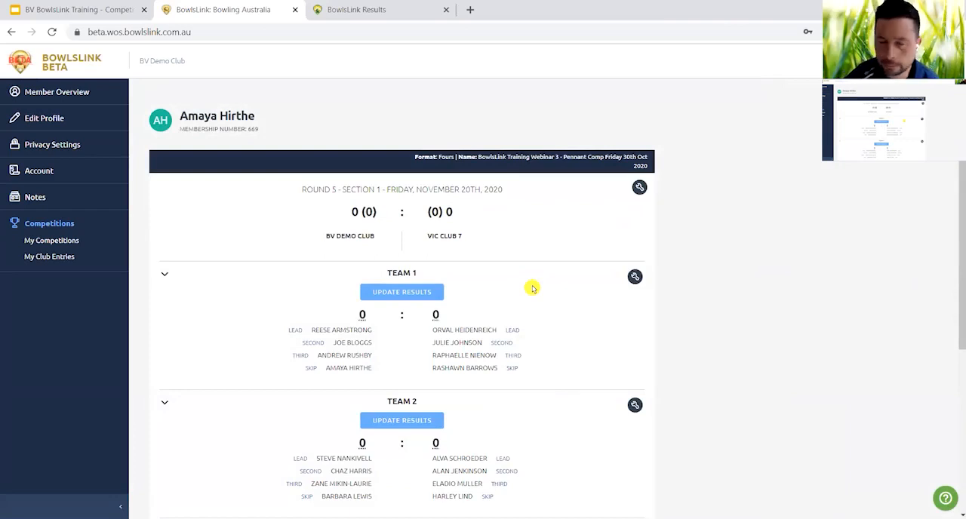
# Replace the Second in BV Demo Club's Team 1 by importing another club member into that position, and save the side.
pyautogui.scroll(-1, 532, 288)
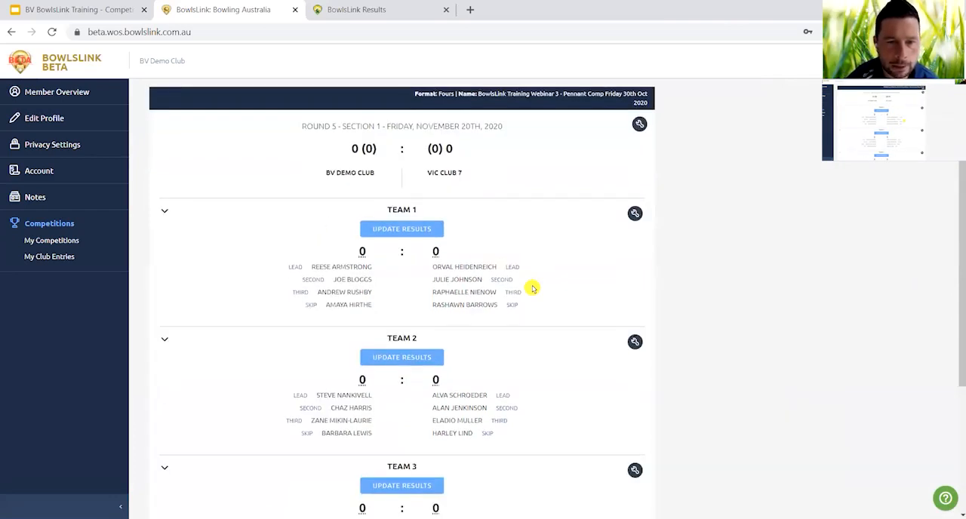
pyautogui.scroll(-1, 532, 288)
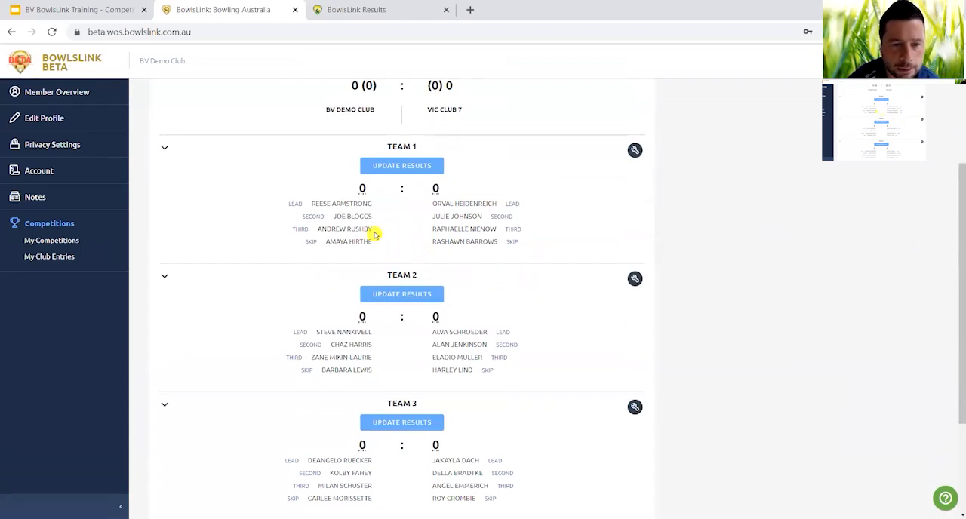
pyautogui.click(635, 151)
pyautogui.click(620, 183)
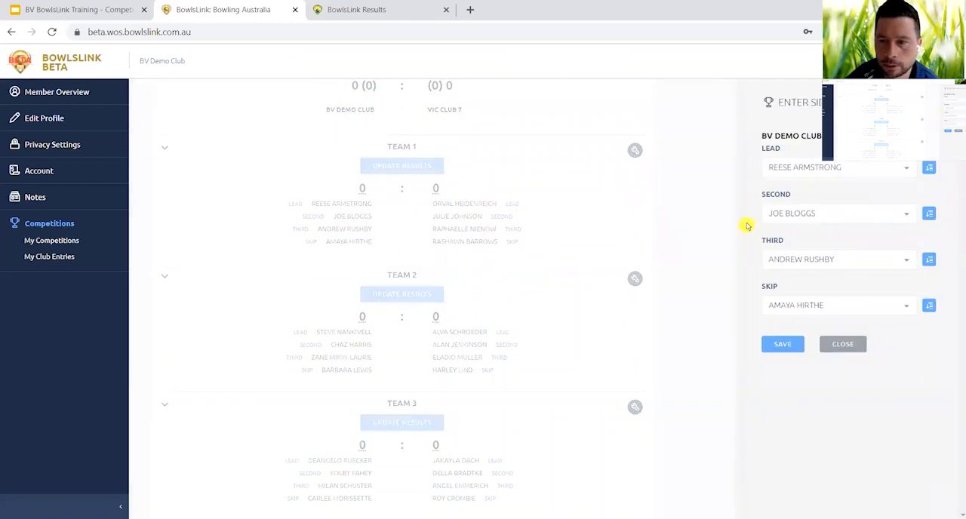
pyautogui.click(910, 216)
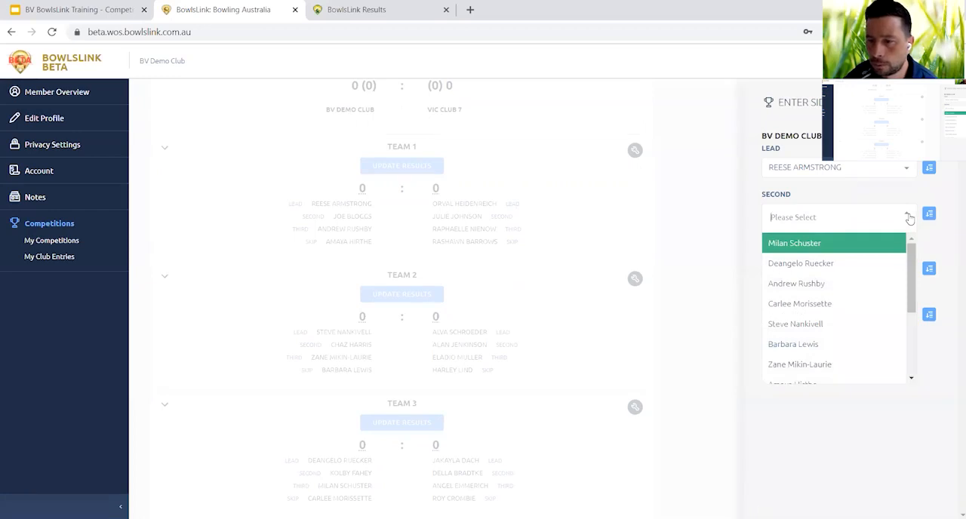
pyautogui.click(910, 217)
pyautogui.click(929, 215)
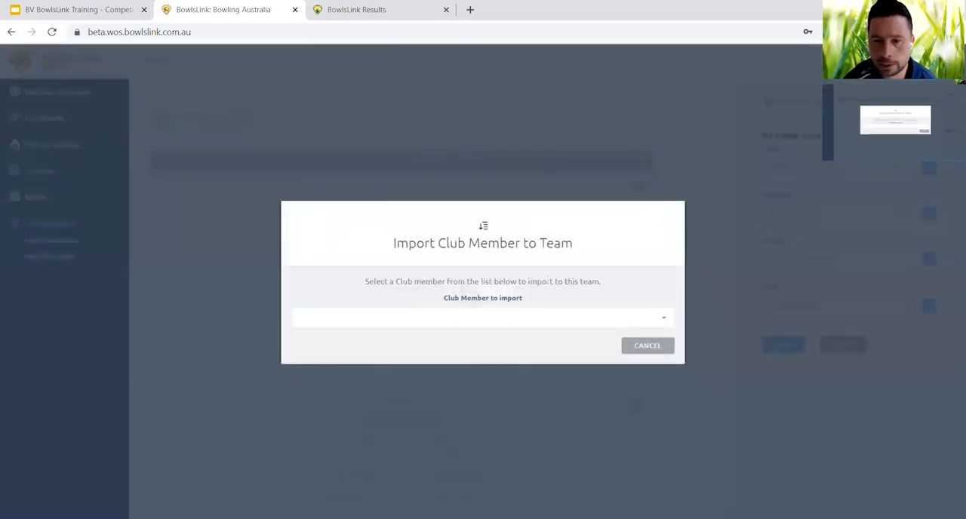
pyautogui.click(600, 321)
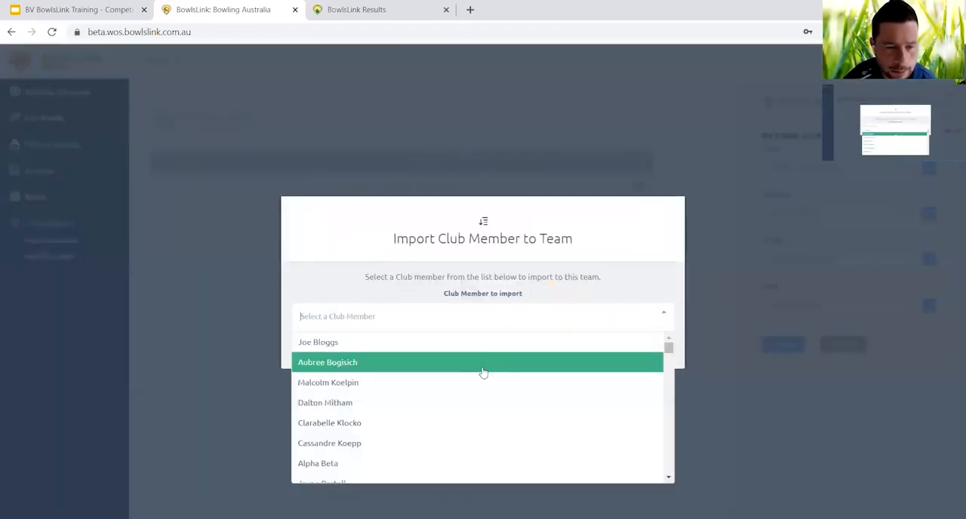
pyautogui.click(475, 385)
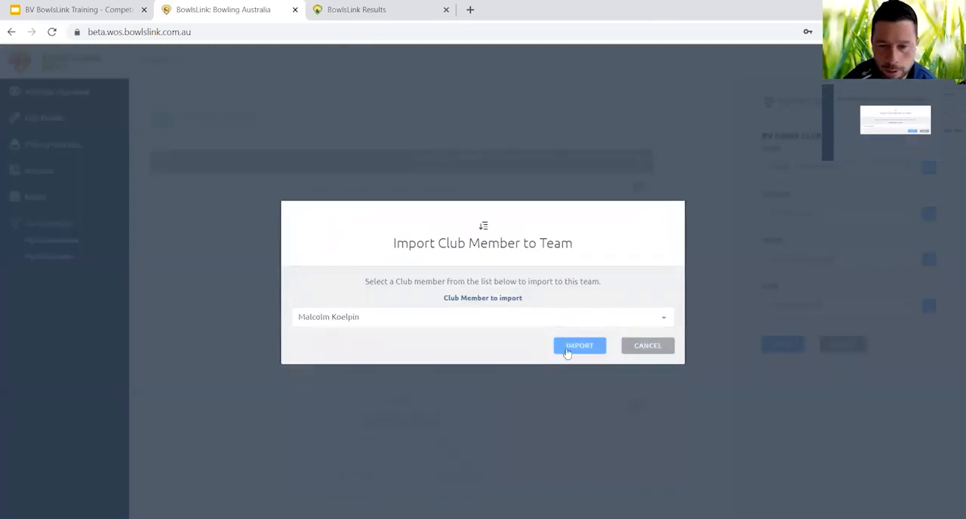
pyautogui.click(569, 350)
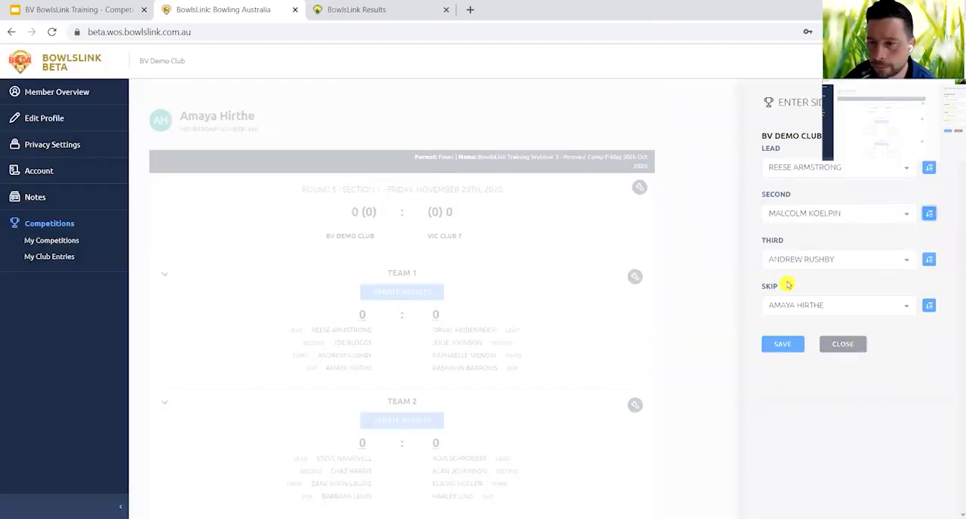
pyautogui.click(783, 344)
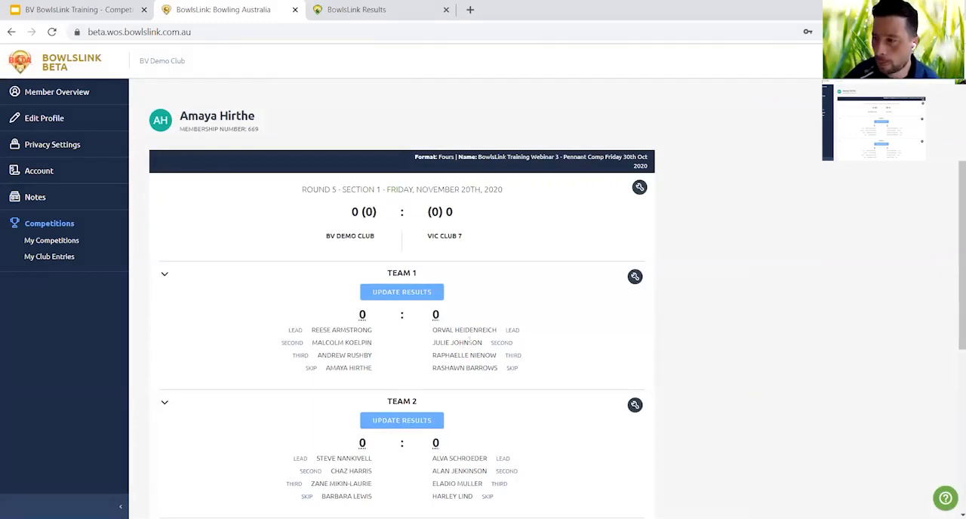
# Enter and save the Team 1 result as 13 for BV Demo Club and 13 for Vic Club 7.
pyautogui.scroll(-1, 470, 342)
pyautogui.scroll(-1, 469, 342)
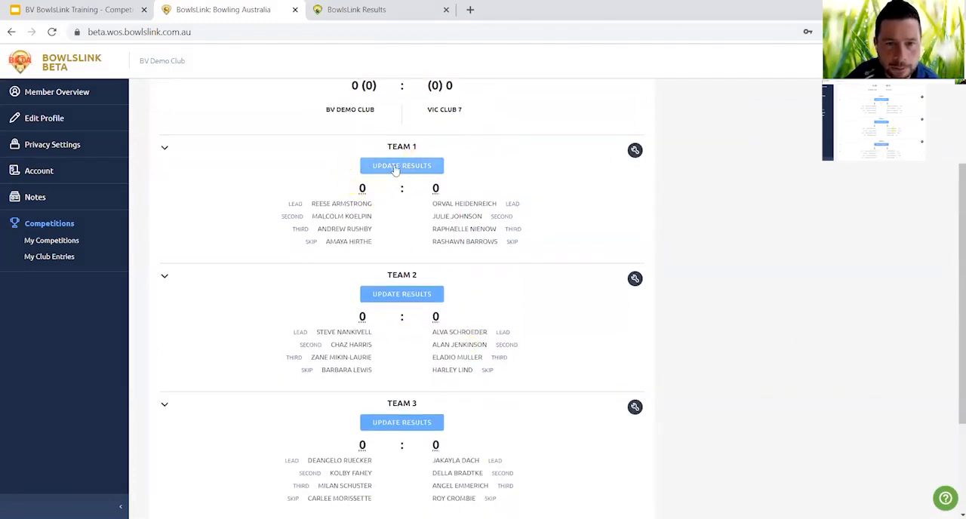
pyautogui.click(395, 168)
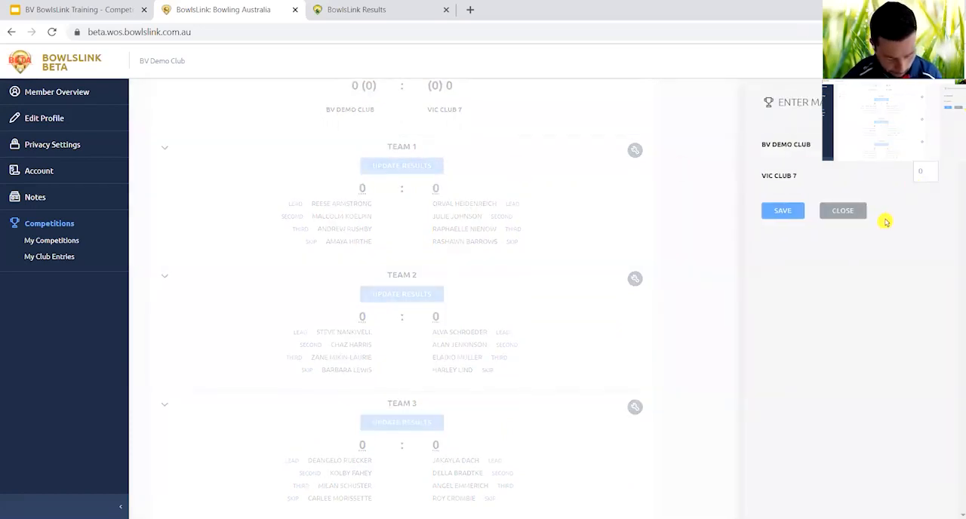
pyautogui.click(933, 172)
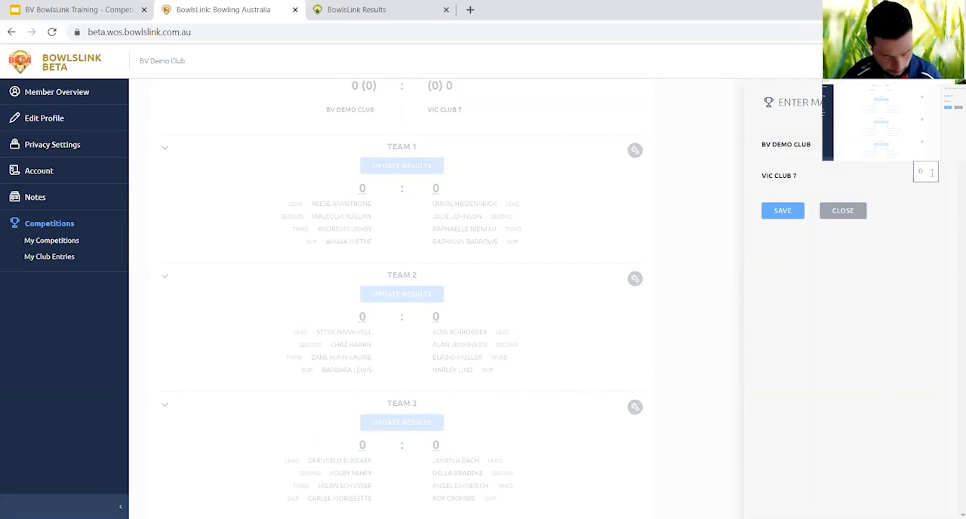
pyautogui.click(783, 211)
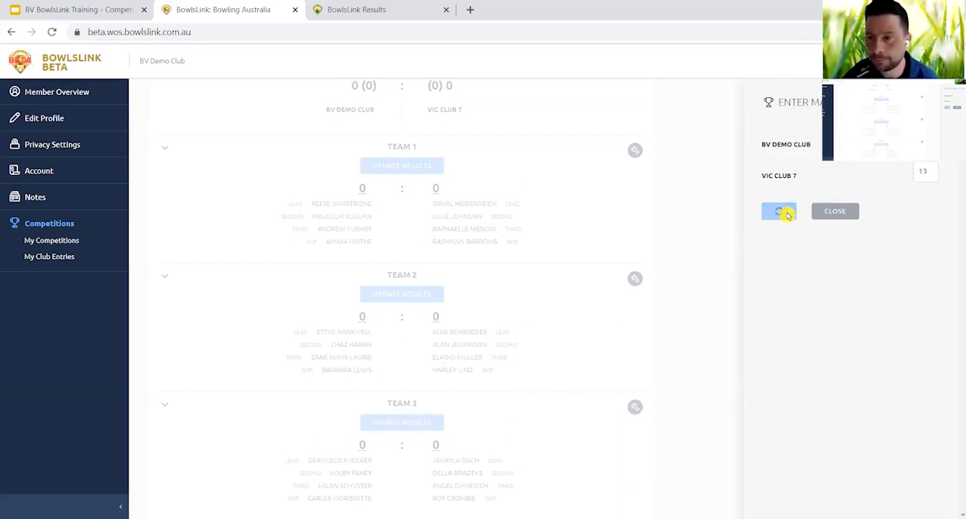
# Enter and save the Team 2 result as 24 for BV Demo Club and 4 for Vic Club 7.
pyautogui.scroll(-3, 498, 317)
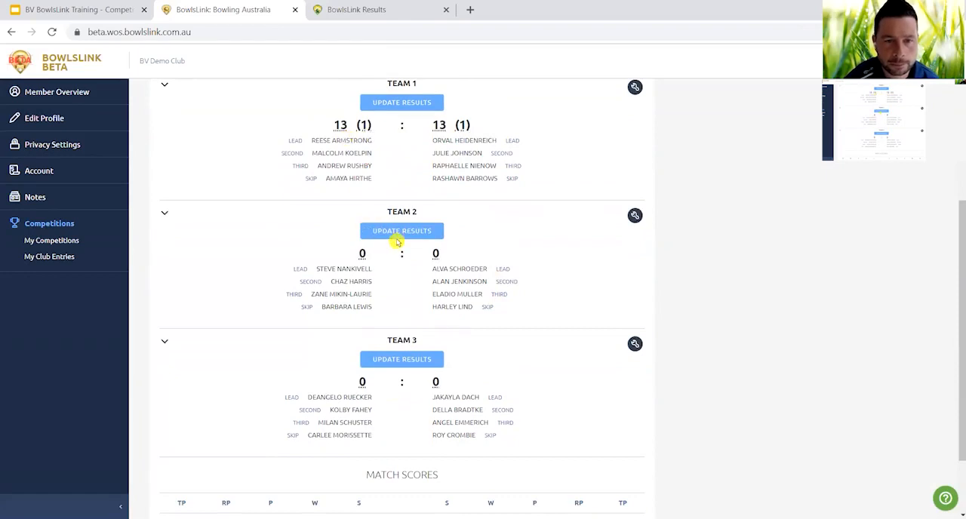
pyautogui.click(398, 231)
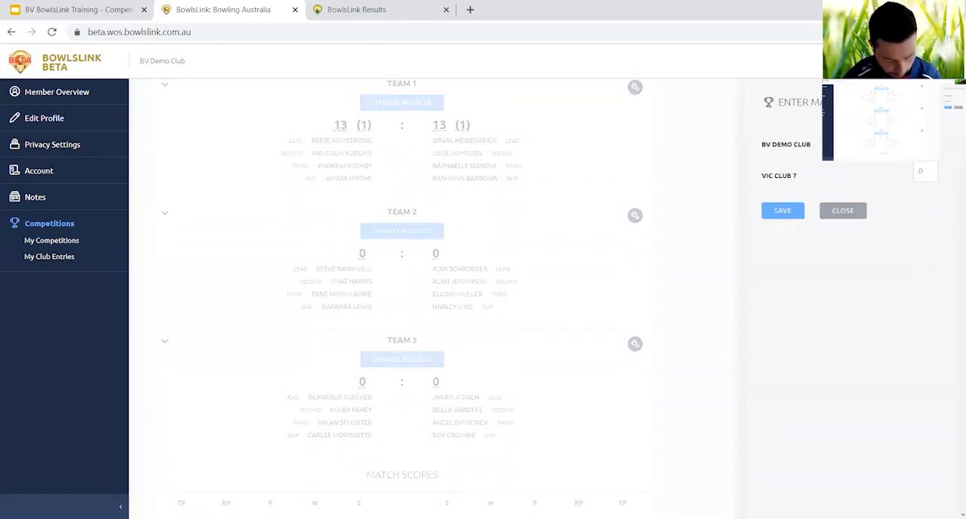
pyautogui.click(927, 170)
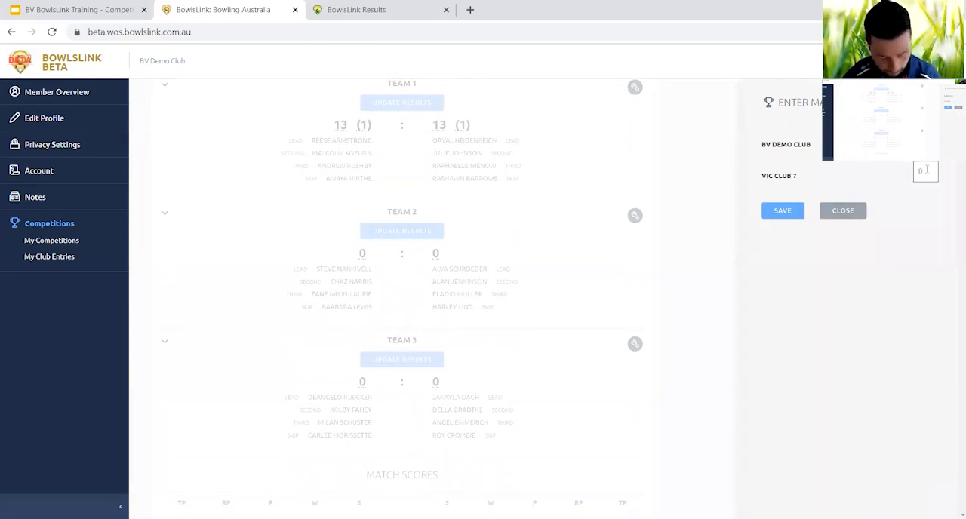
pyautogui.write('4')
pyautogui.click(791, 213)
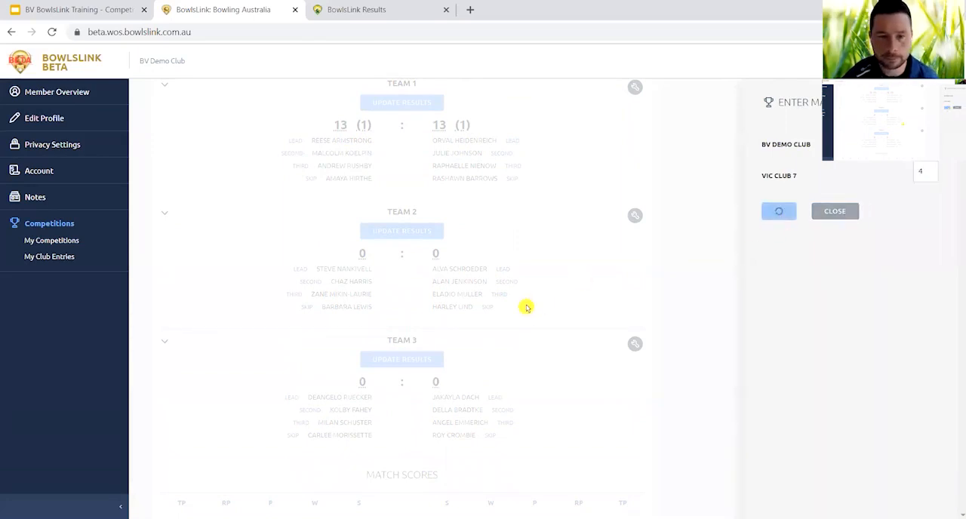
# Enter and save the Team 3 result as 34 for BV Demo Club and 21 for Vic Club 7.
pyautogui.scroll(-3, 505, 314)
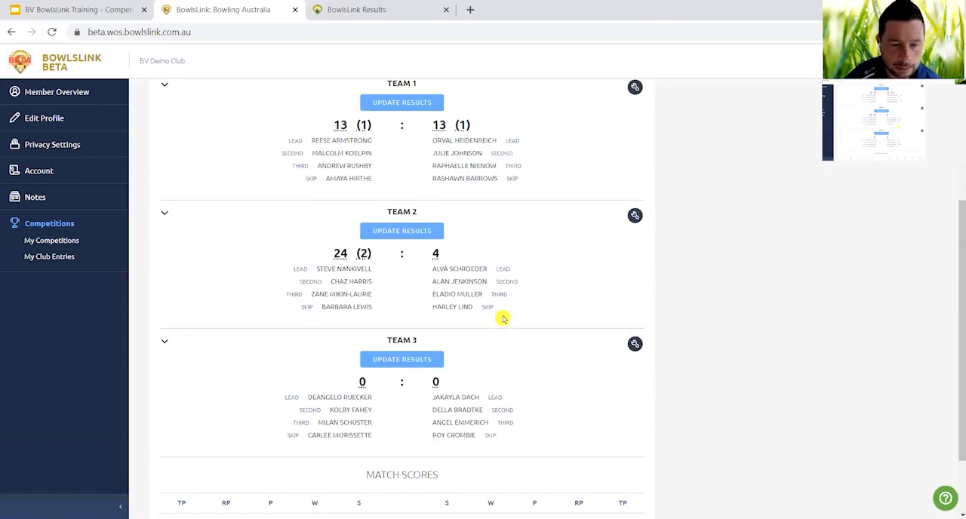
pyautogui.click(421, 361)
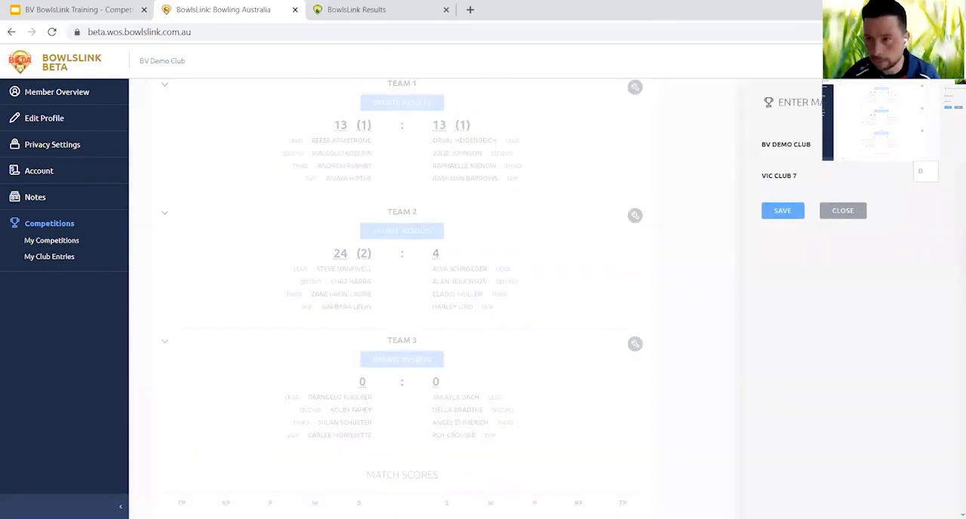
pyautogui.click(933, 169)
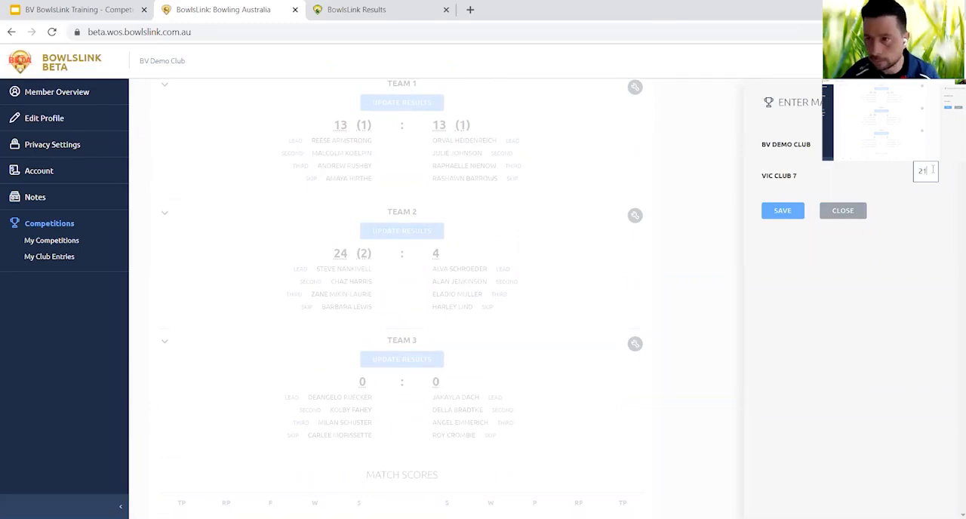
pyautogui.click(794, 215)
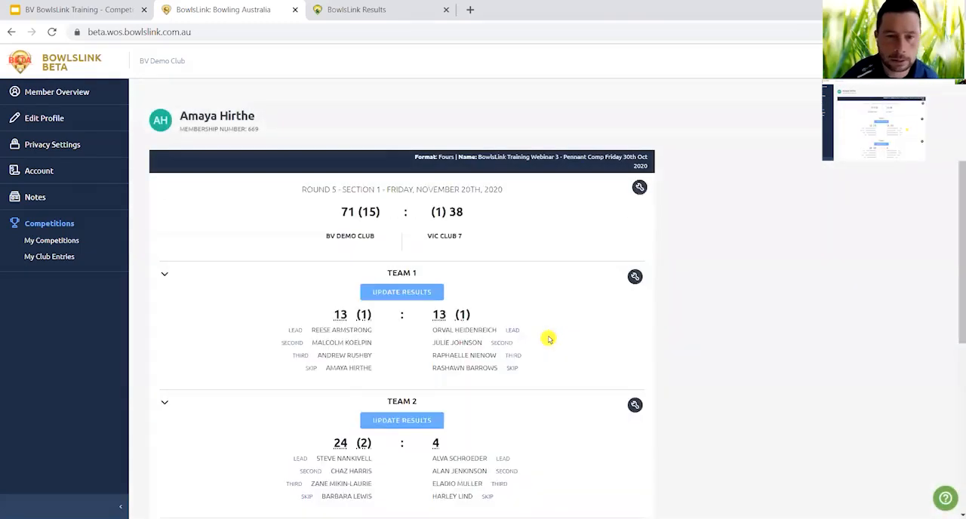
# Check the three team results and match scores of the Round 5 match, and mark the match as complete.
pyautogui.scroll(-3, 549, 340)
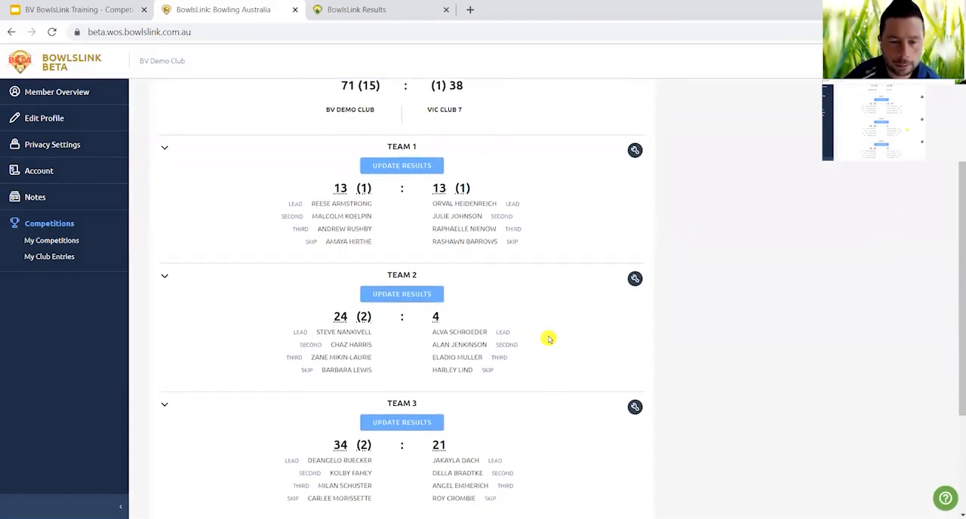
pyautogui.scroll(-1, 549, 340)
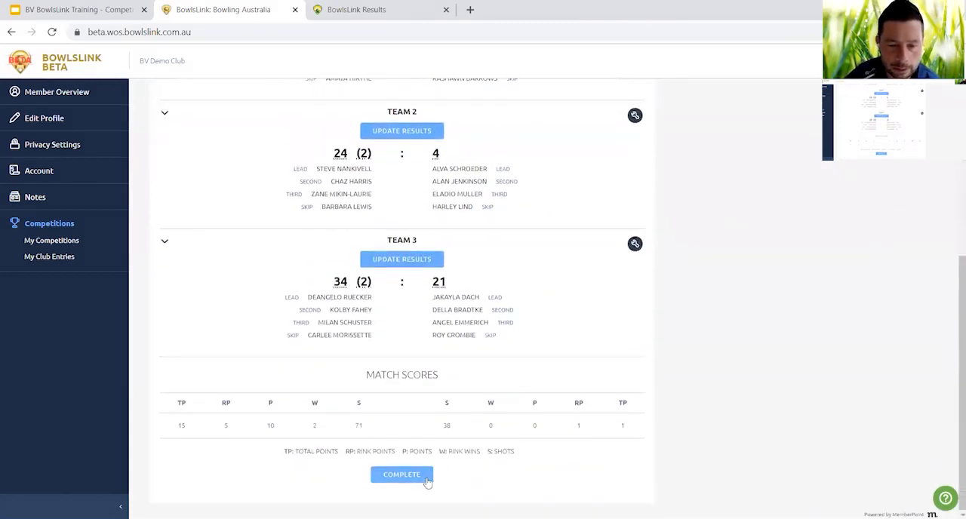
pyautogui.click(414, 477)
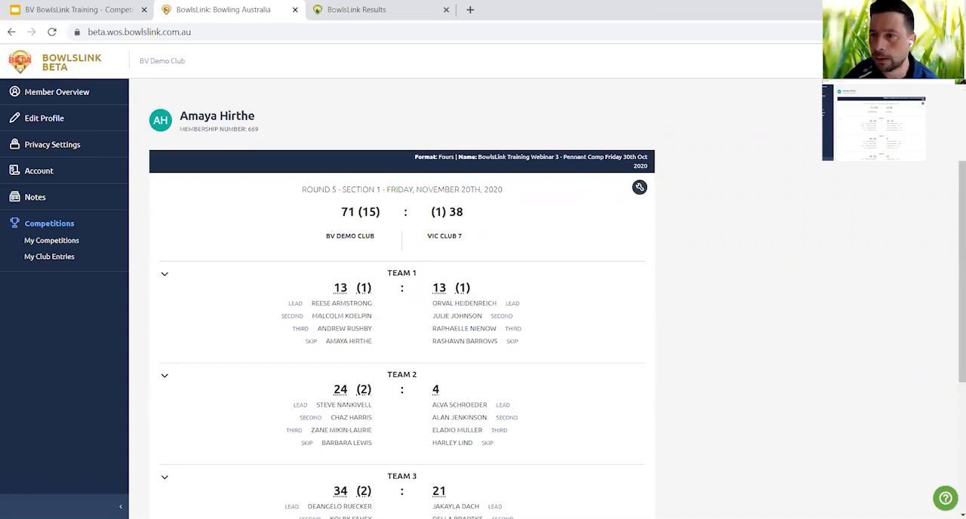
# Log out and sign in as the Vic Club 7 member, using that member's national ID and account password.
pyautogui.click(906, 141)
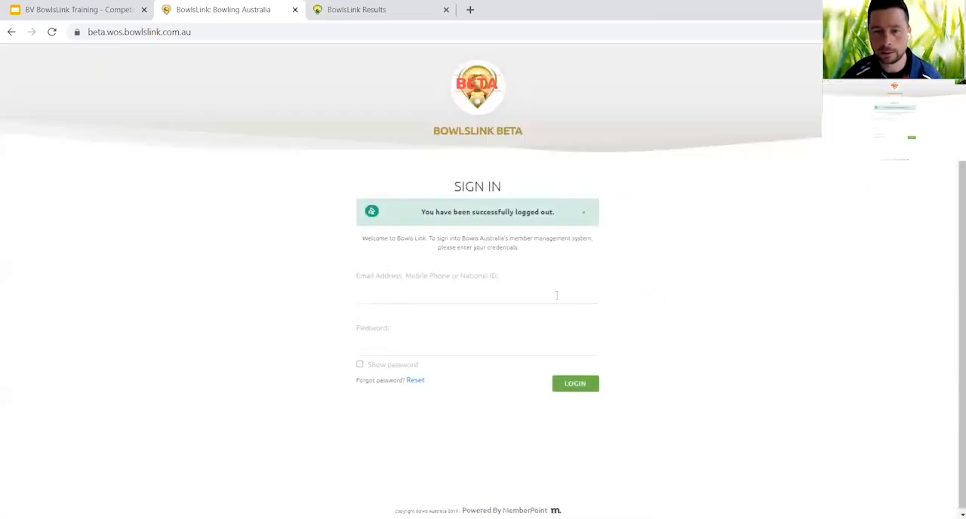
pyautogui.click(481, 296)
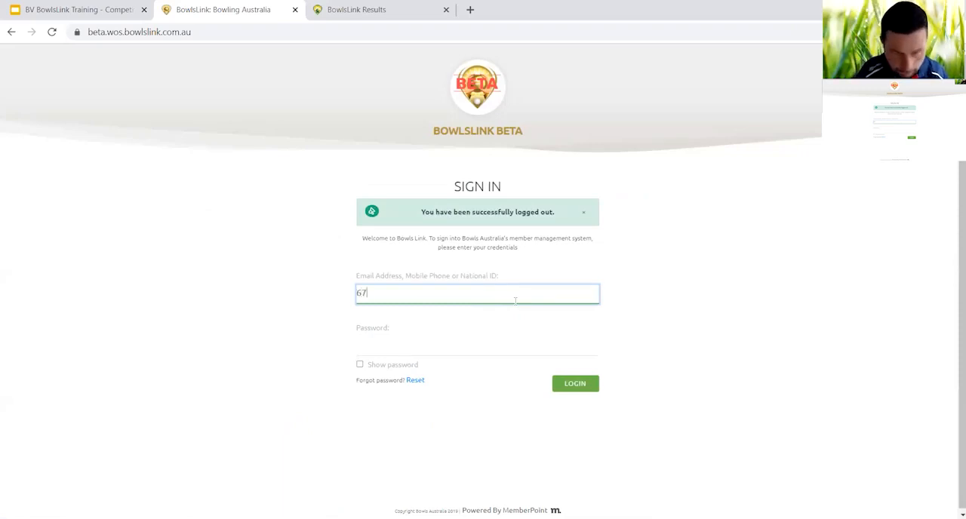
pyautogui.press('Tab')
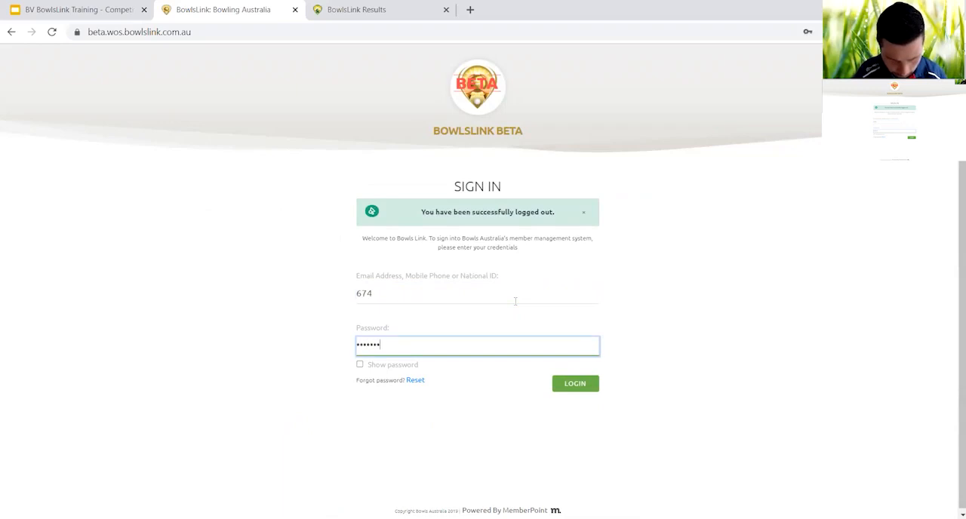
pyautogui.press('Return')
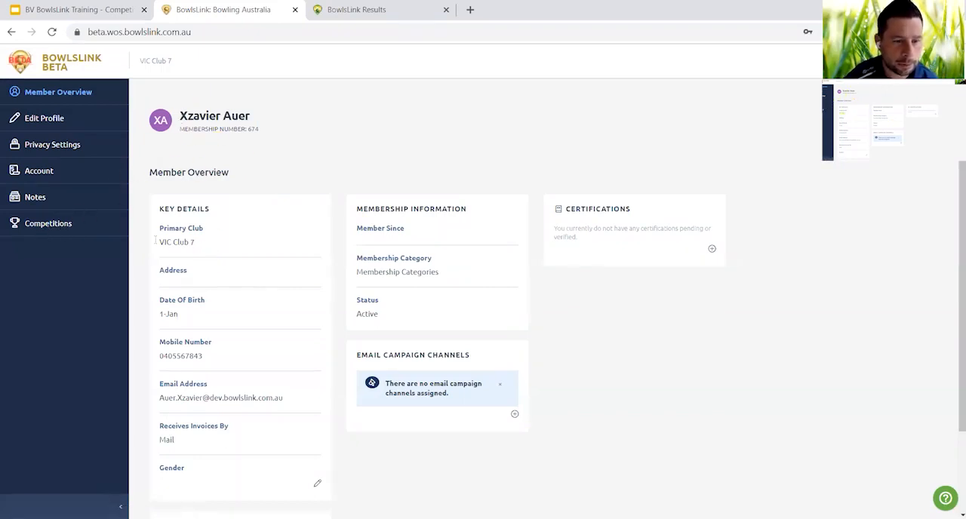
# Open the result management for the BowlsLink Training Webinar 3 pennant competition and open the pending Round 5 match against BV Demo Club.
pyautogui.click(54, 223)
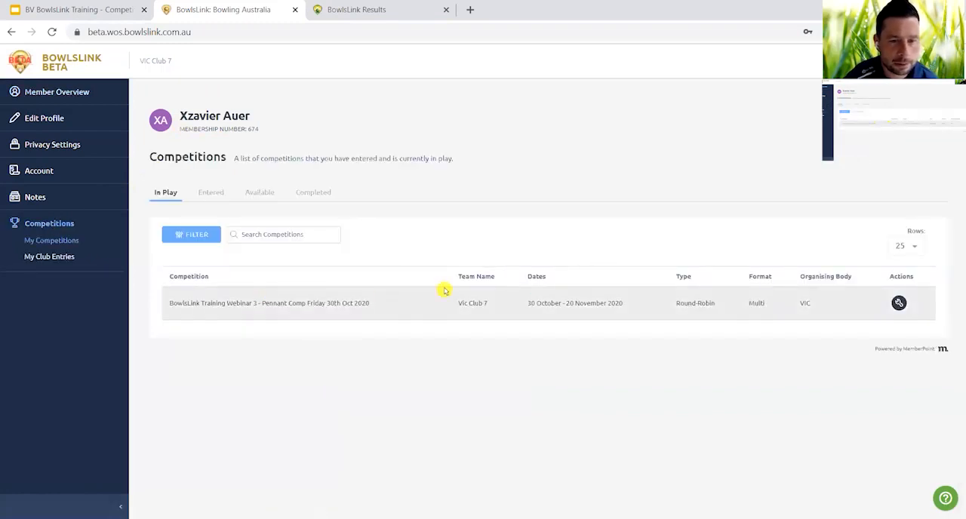
pyautogui.click(898, 303)
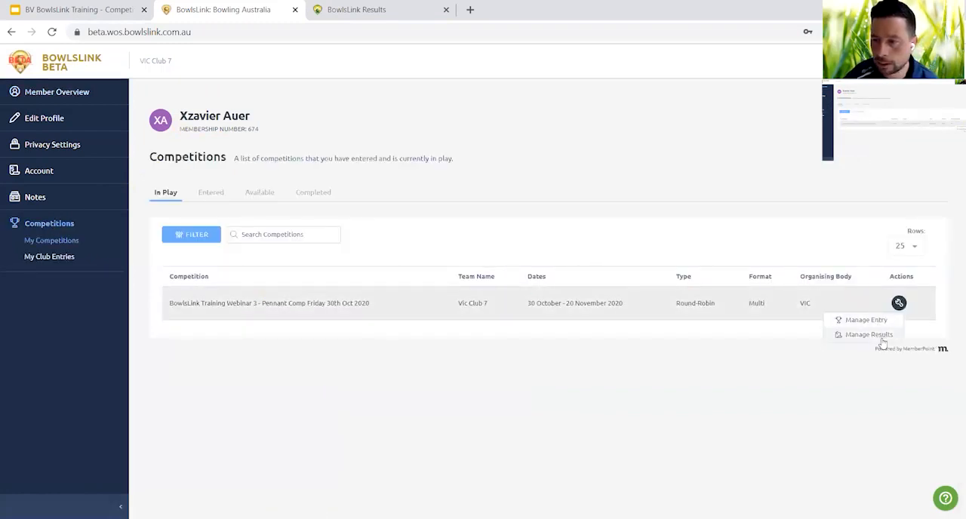
pyautogui.click(869, 335)
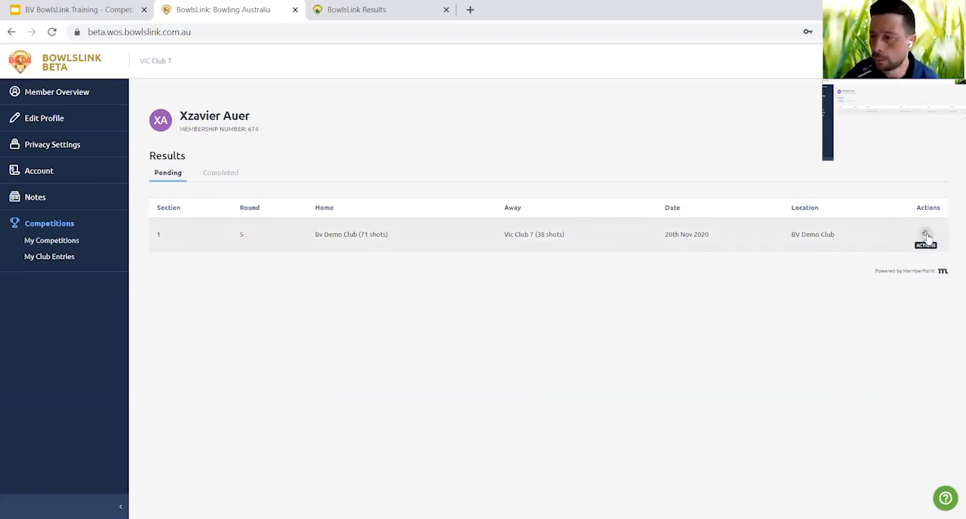
pyautogui.click(927, 236)
pyautogui.click(906, 250)
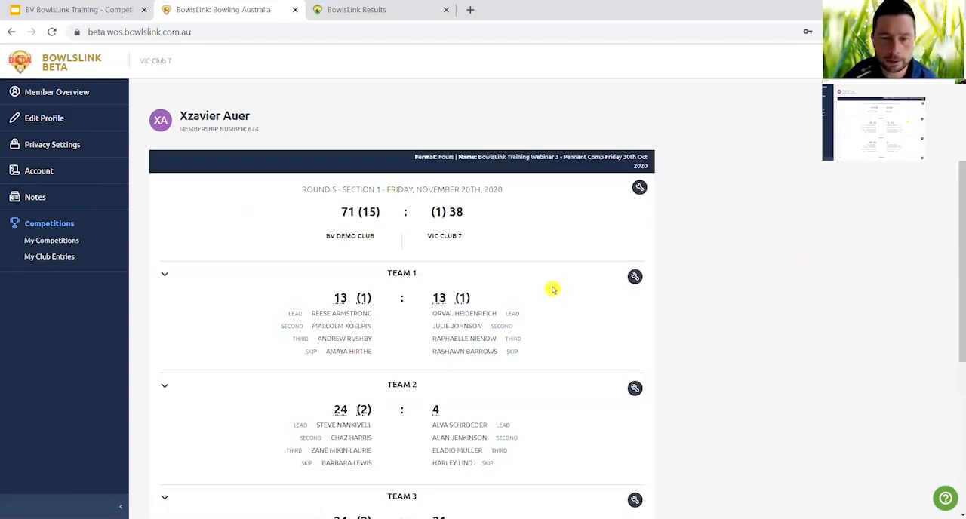
# Swap the away side of Team 3 with the Vic Club 7 players of Team 2 in the Round 5 match.
pyautogui.scroll(-1, 552, 289)
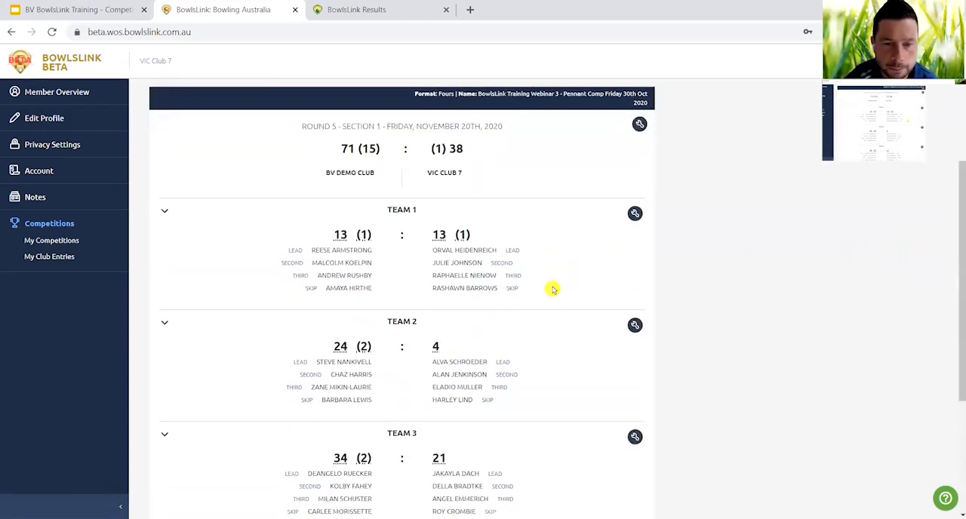
pyautogui.scroll(-1, 552, 289)
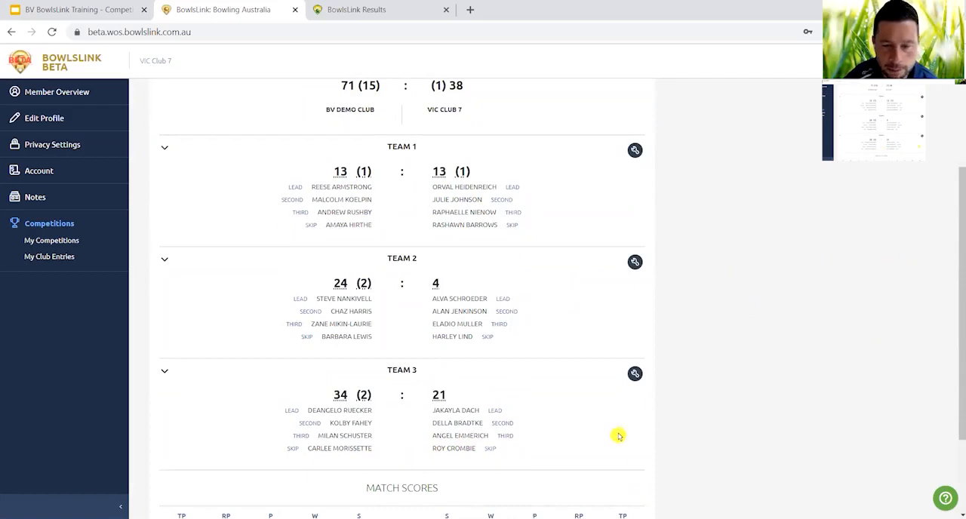
pyautogui.scroll(-1, 623, 431)
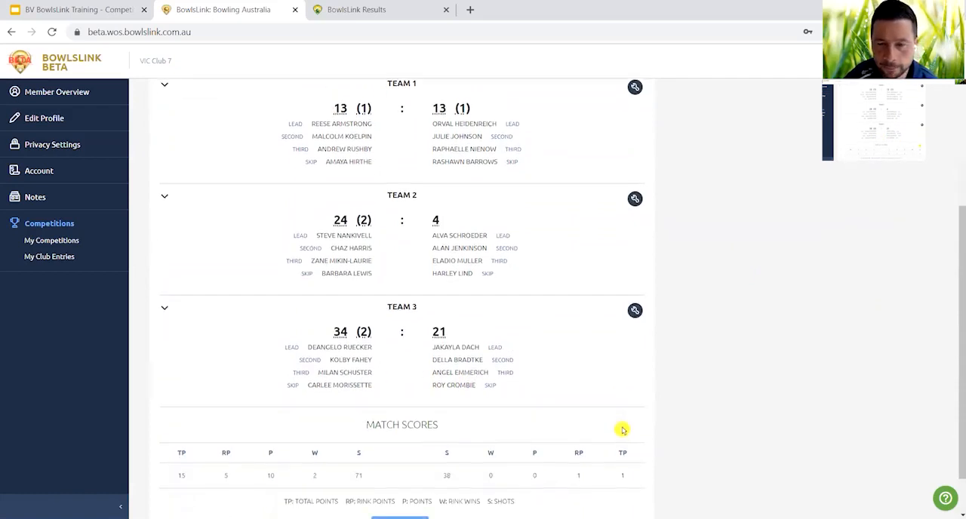
pyautogui.click(635, 317)
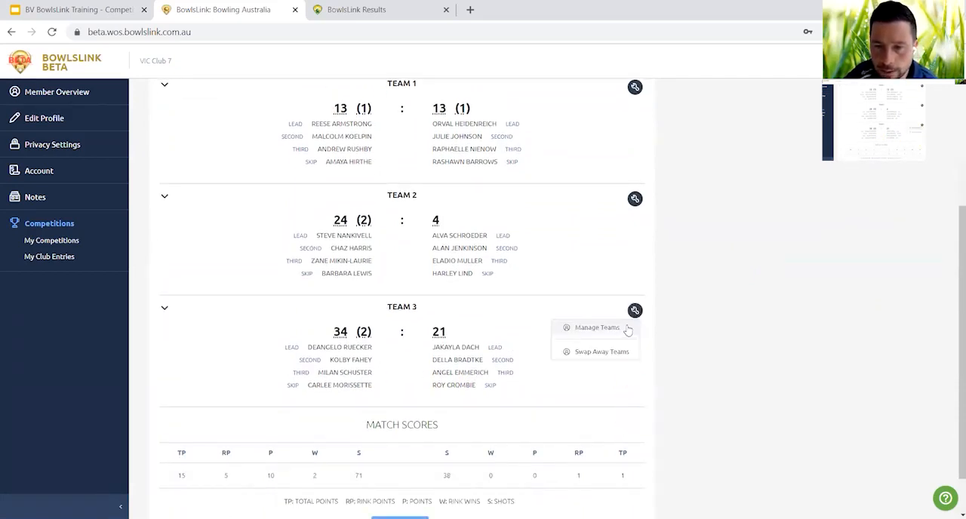
pyautogui.click(628, 355)
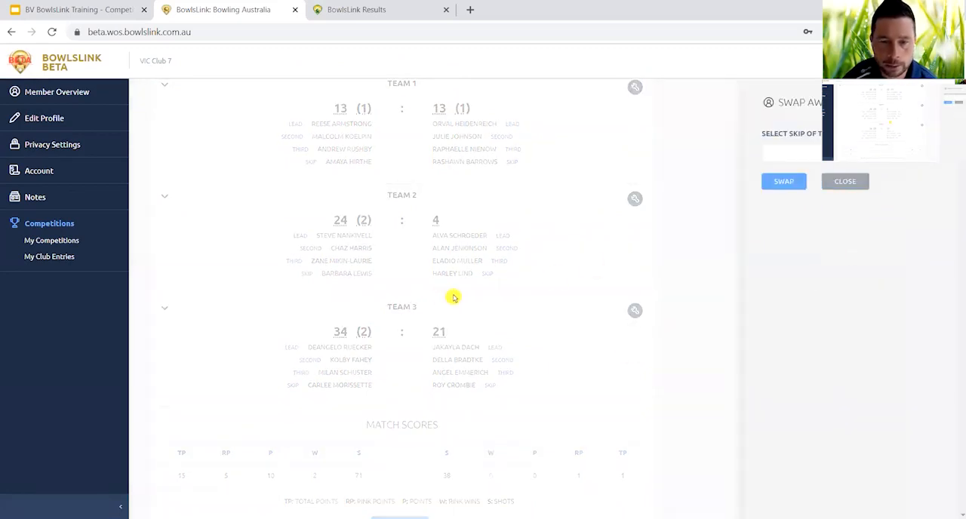
pyautogui.click(924, 162)
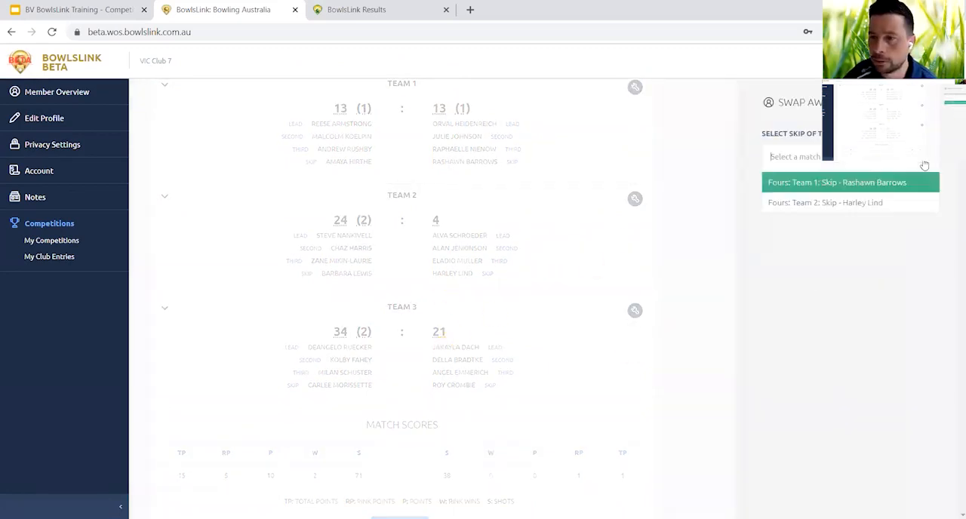
pyautogui.click(884, 198)
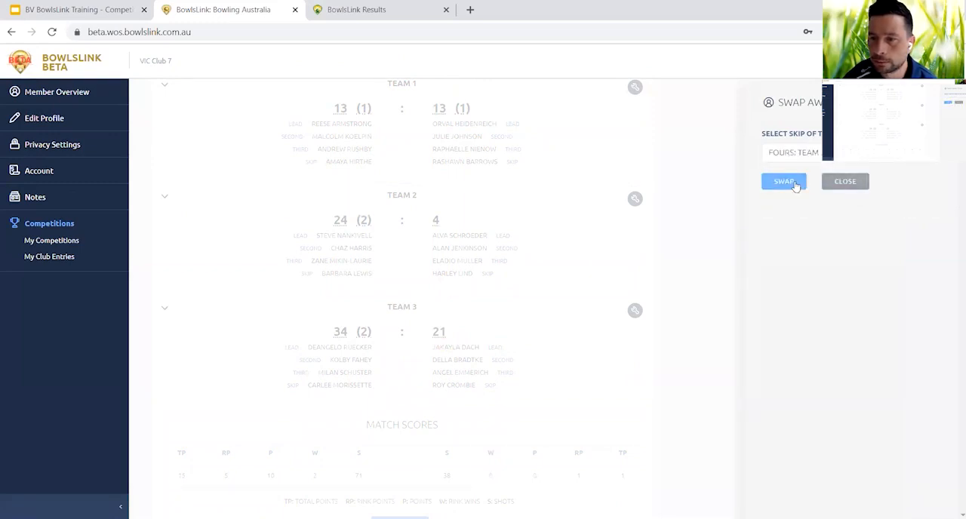
pyautogui.click(793, 182)
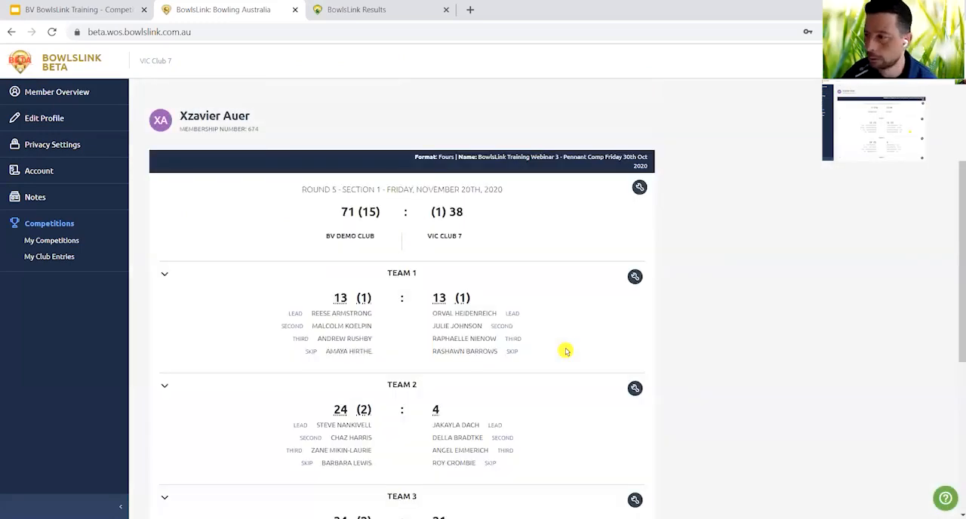
# Check the swapped teams and the match scores of the Round 5 match, and confirm the result for Vic Club 7.
pyautogui.scroll(-2, 566, 351)
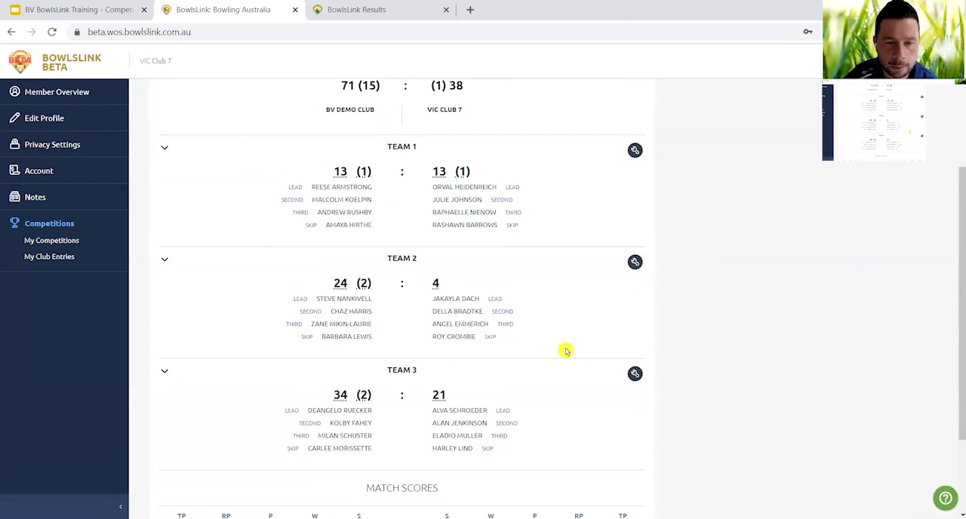
pyautogui.scroll(2, 566, 351)
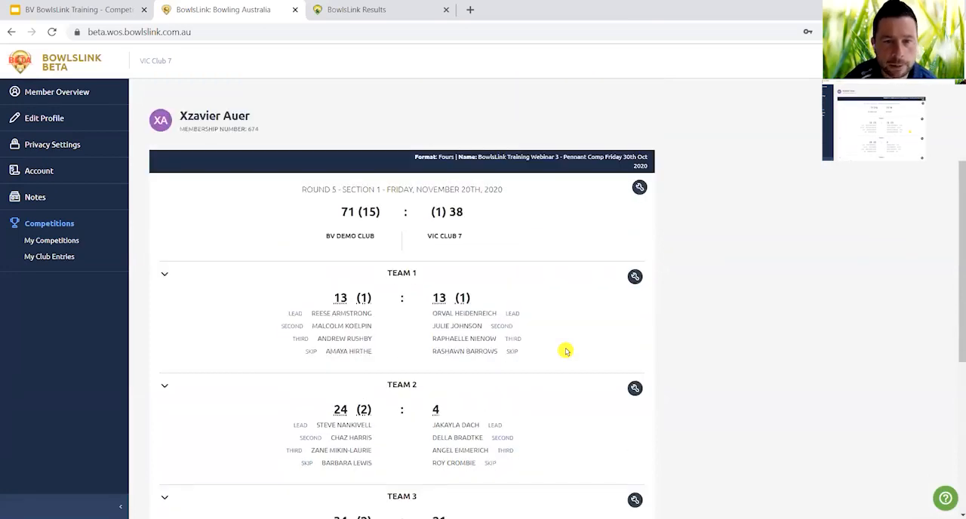
pyautogui.scroll(-4, 566, 351)
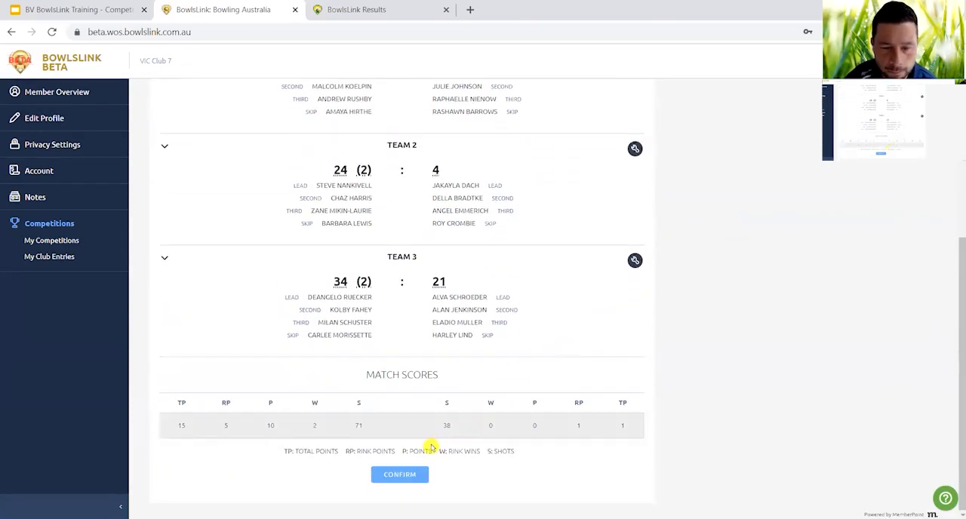
pyautogui.click(411, 475)
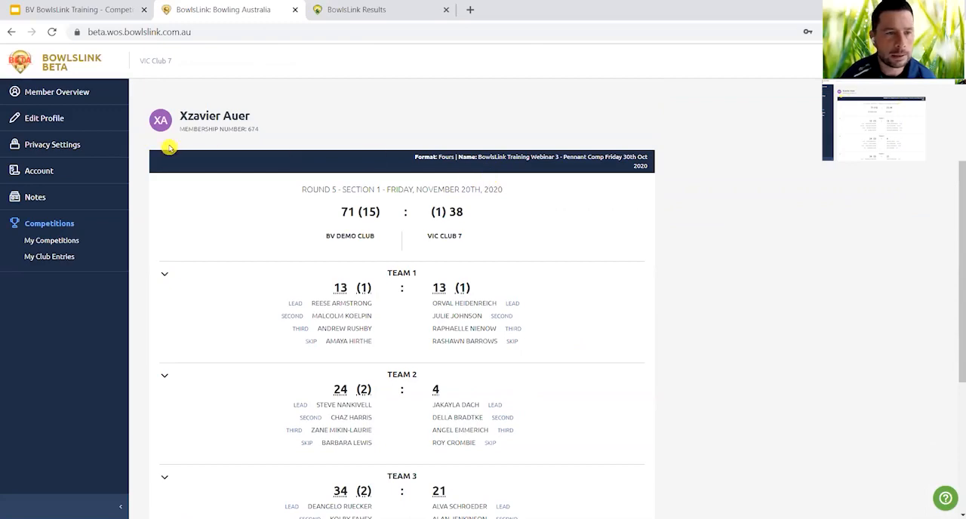
# Switch to the training presentation and review the Result Process, Today's Format and Best Practice slides.
pyautogui.click(108, 9)
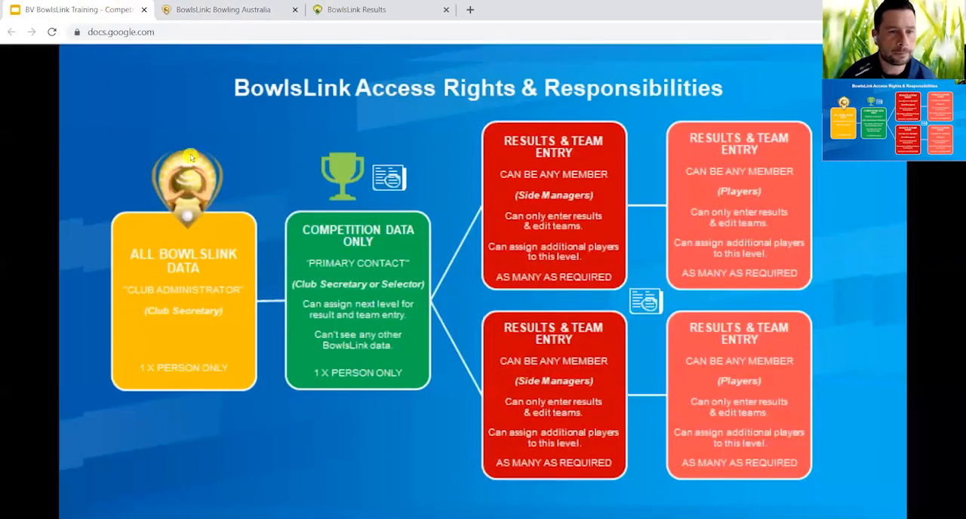
pyautogui.press('Right')
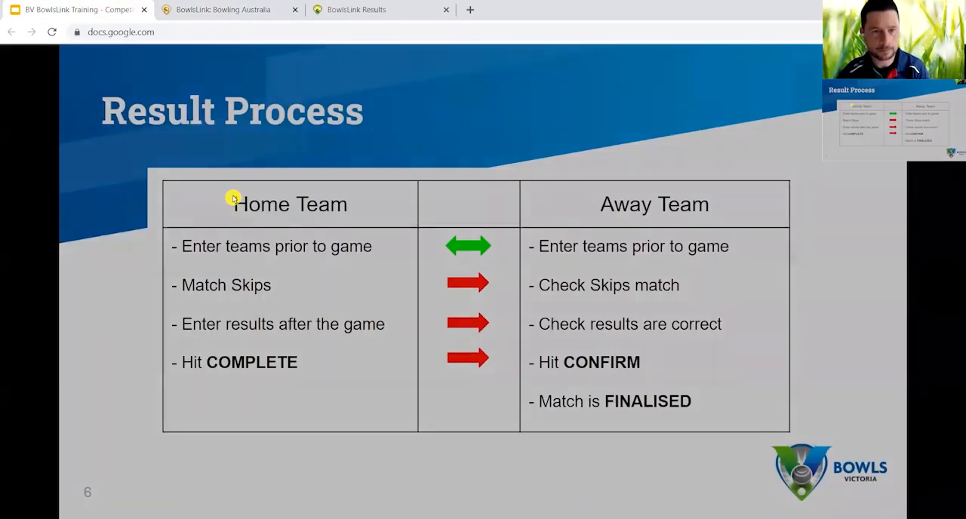
pyautogui.press('Right')
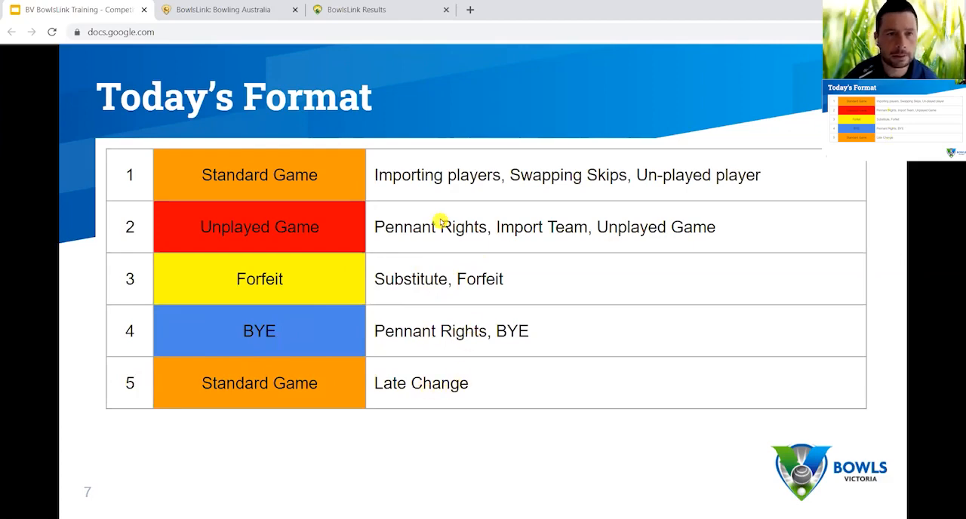
pyautogui.press('Right')
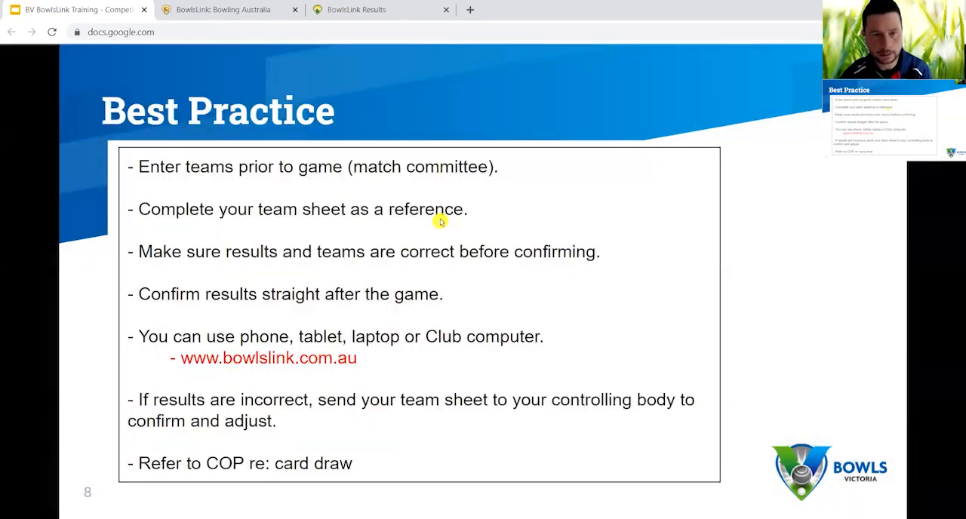
pyautogui.press('Left')
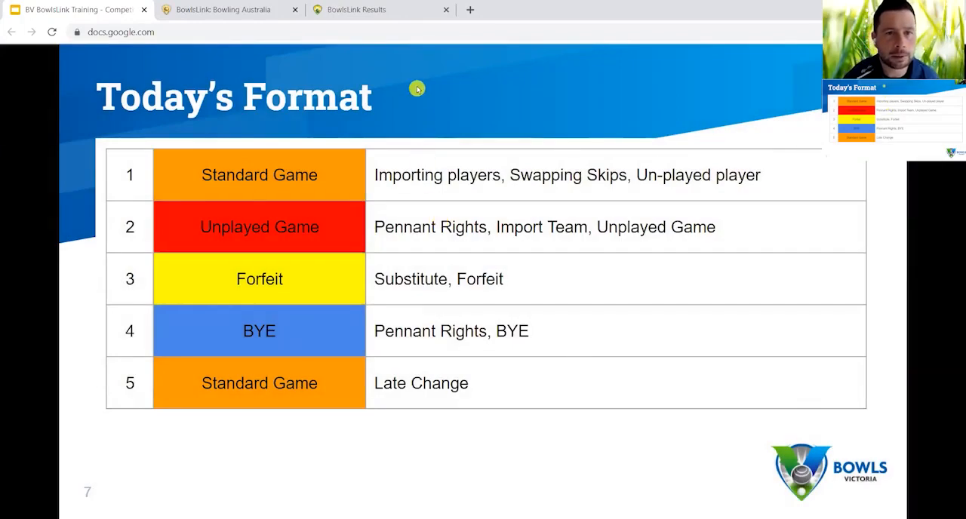
# Switch to the public BowlsLink Results page, refresh it, and review the Section 1 match results from Round 1 through Round 5.
pyautogui.click(370, 11)
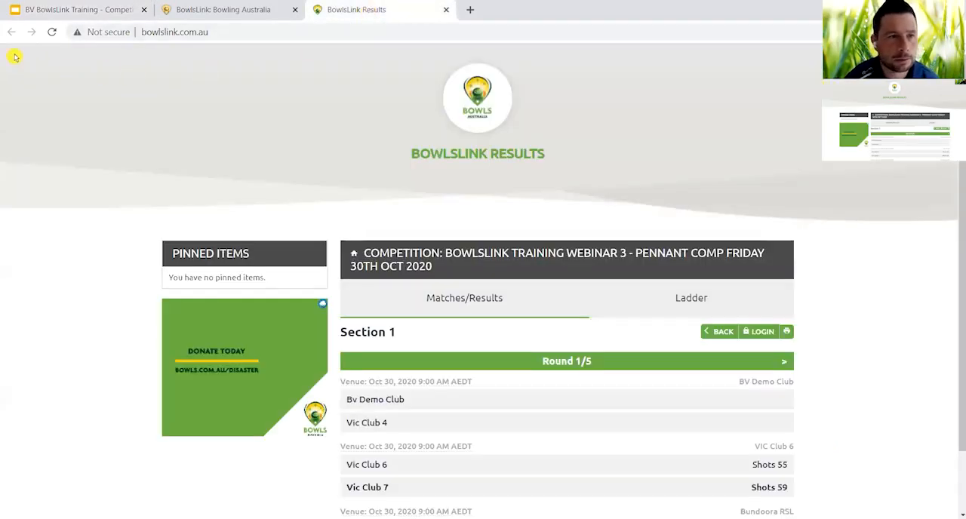
pyautogui.click(52, 33)
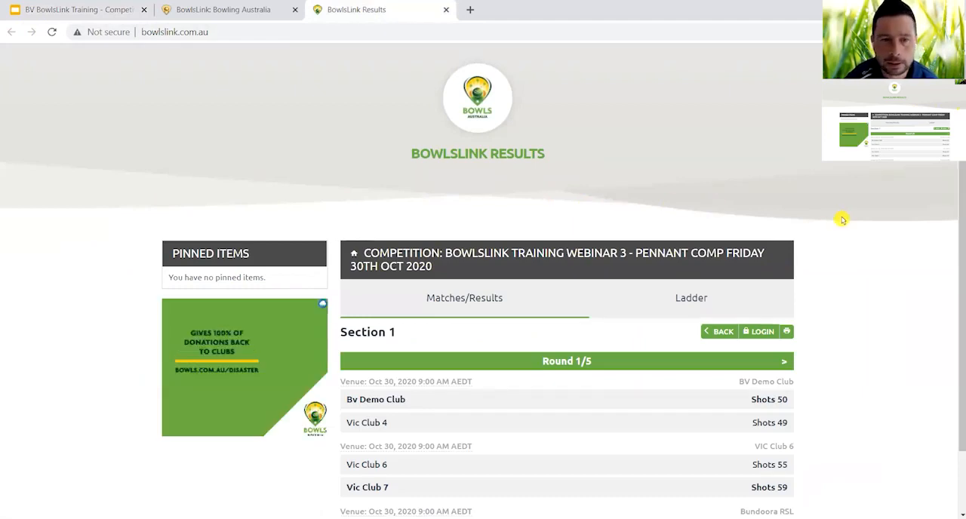
pyautogui.scroll(-1, 842, 220)
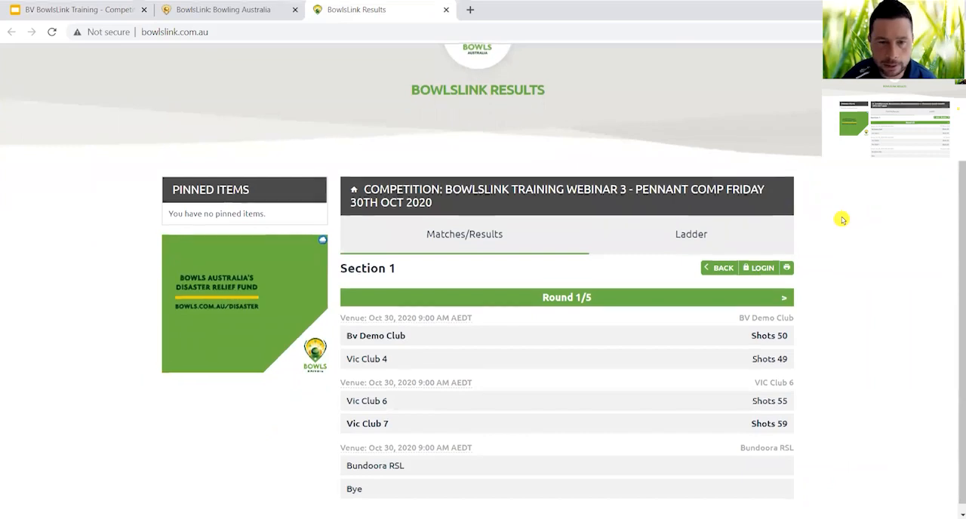
pyautogui.scroll(-1, 842, 220)
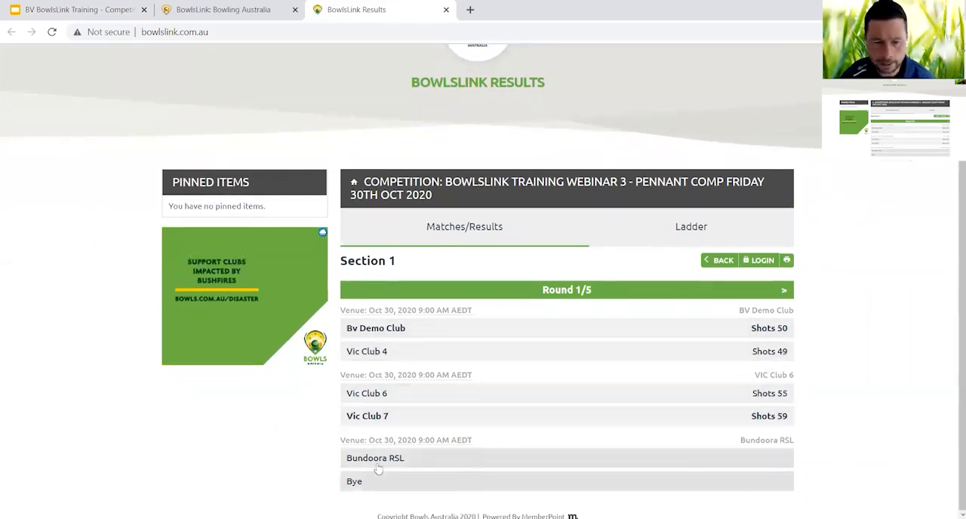
pyautogui.click(785, 293)
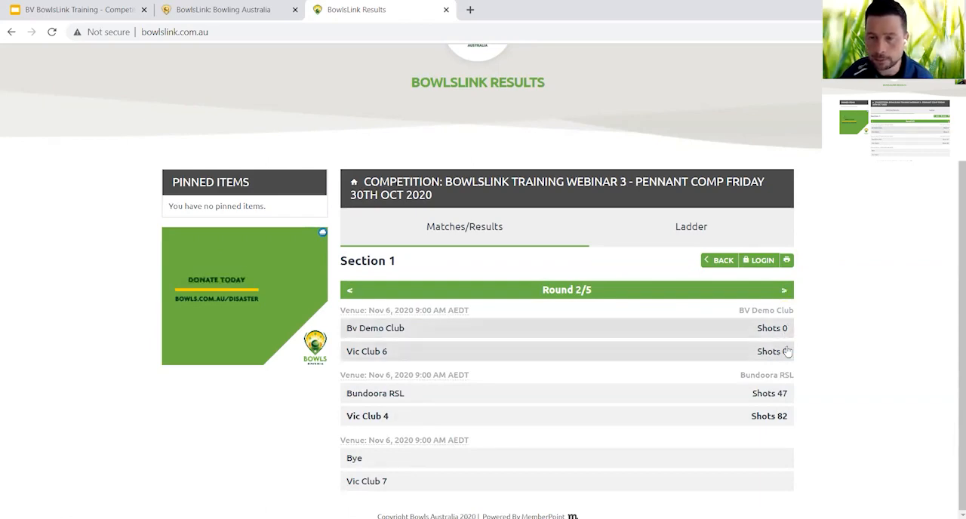
pyautogui.click(785, 291)
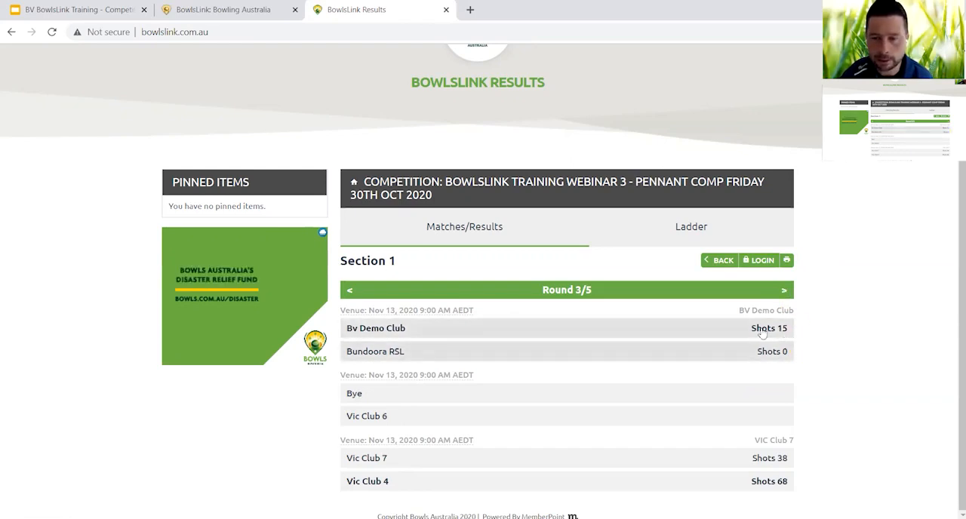
pyautogui.click(785, 292)
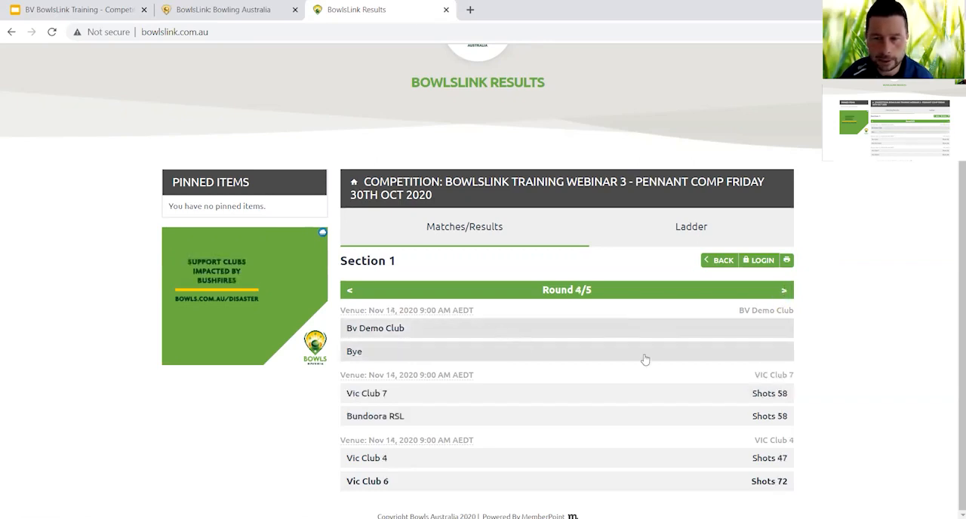
pyautogui.click(785, 291)
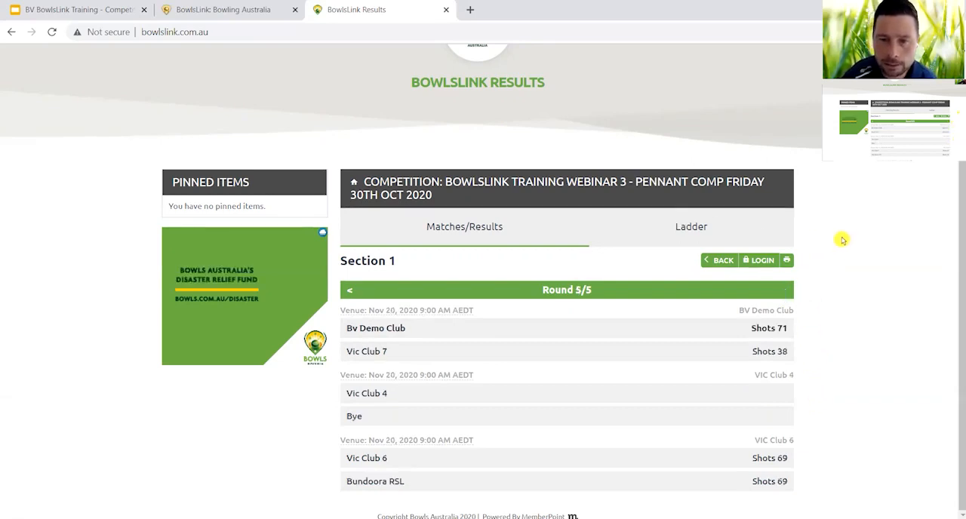
# View the Section 1 player ladder and filter it by the Skip position.
pyautogui.click(692, 229)
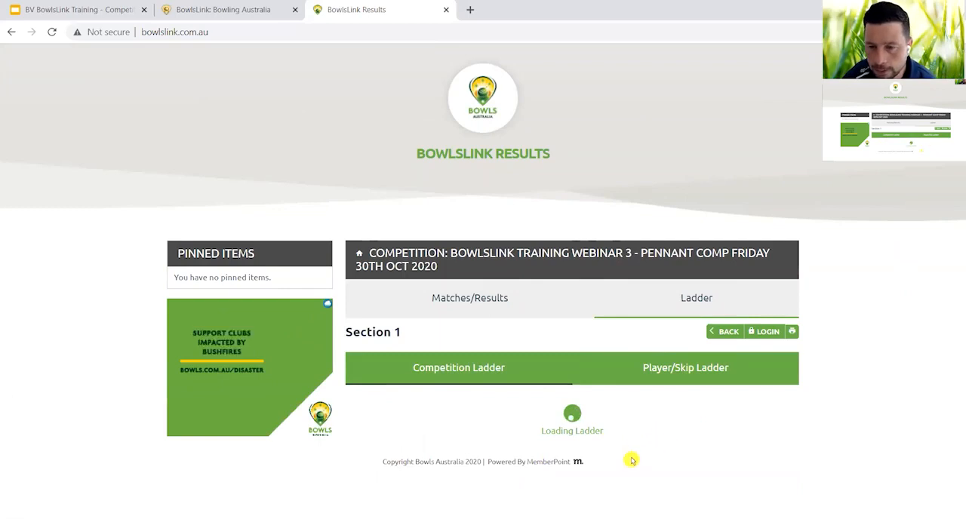
pyautogui.click(710, 375)
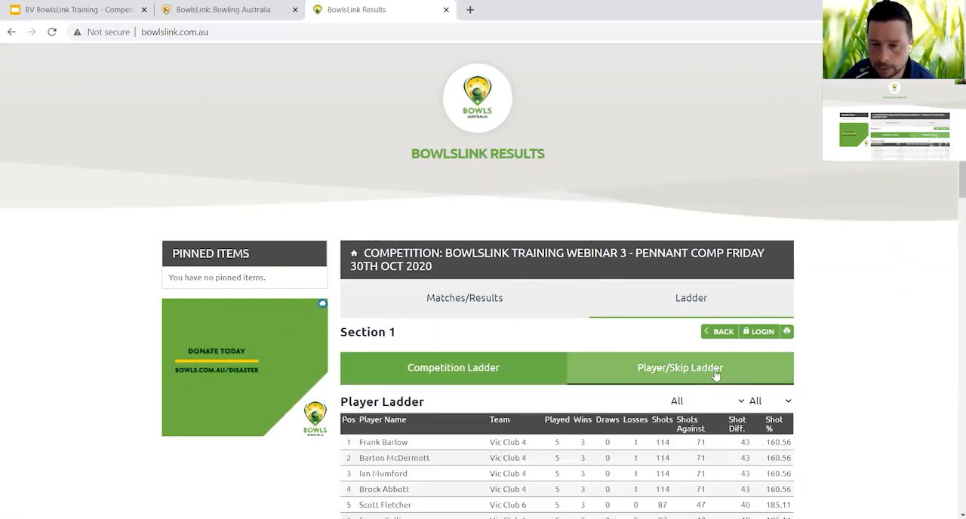
pyautogui.scroll(-3, 841, 393)
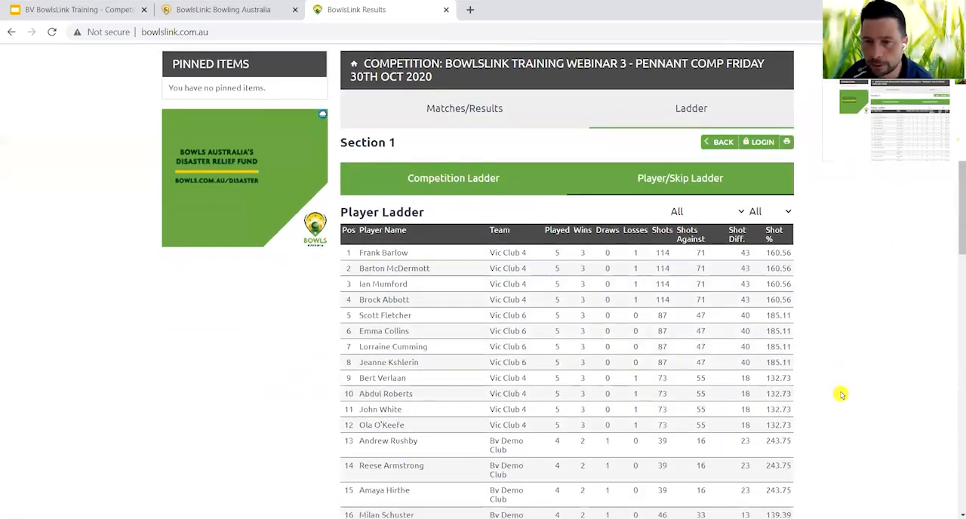
pyautogui.scroll(1, 840, 394)
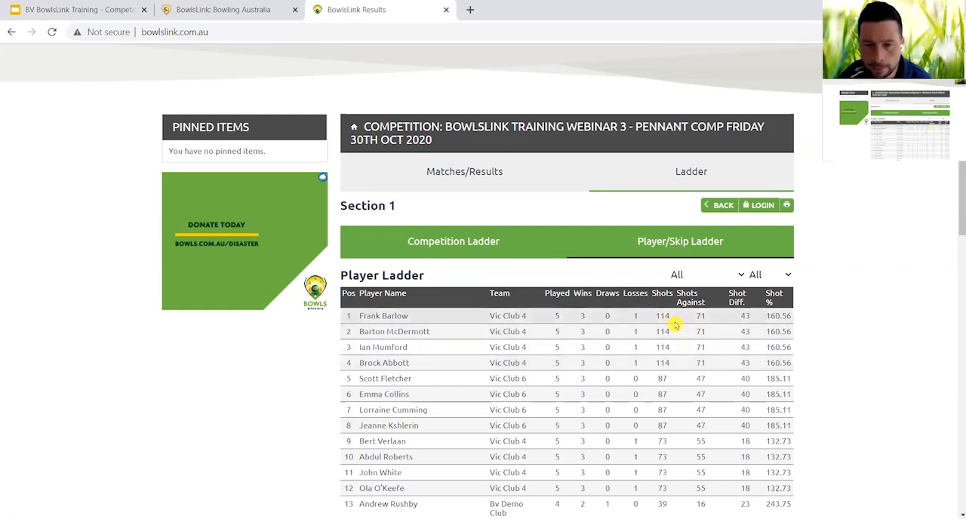
pyautogui.click(787, 278)
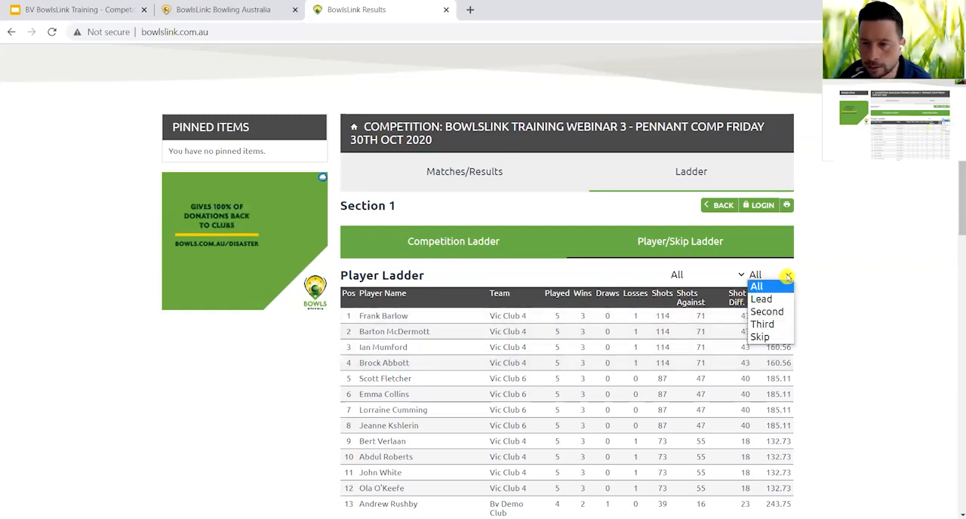
pyautogui.click(782, 337)
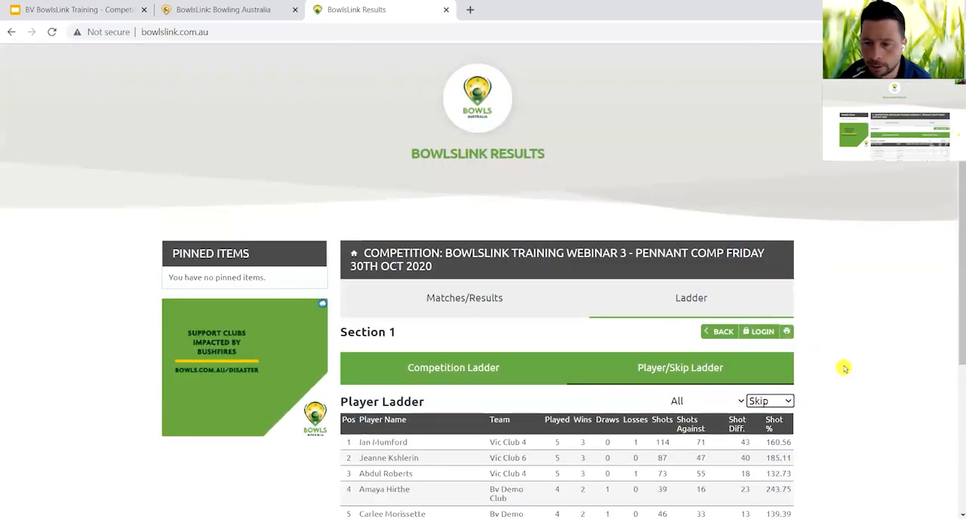
# Review the Skip standings in the Section 1 player ladder, and filter the ladder by the Lead position to review those standings.
pyautogui.scroll(-3, 845, 368)
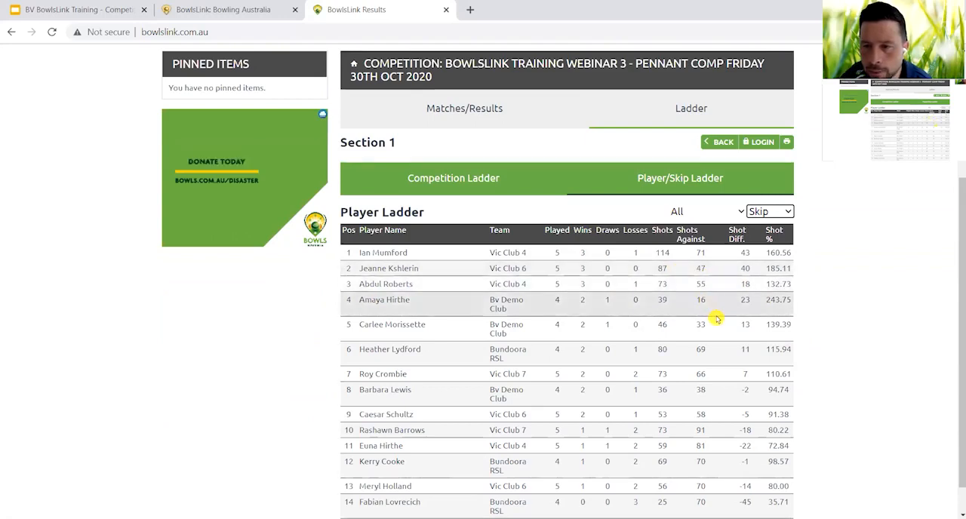
pyautogui.scroll(1, 714, 319)
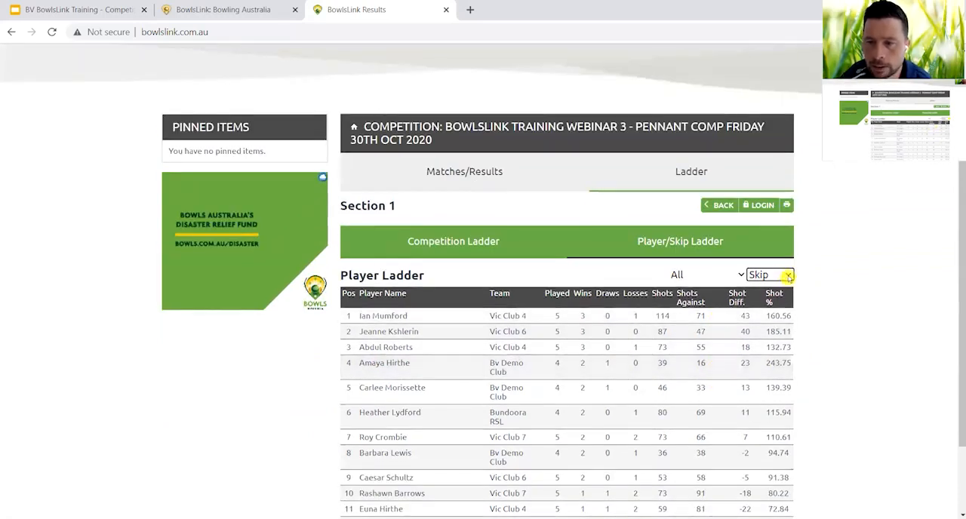
pyautogui.click(784, 275)
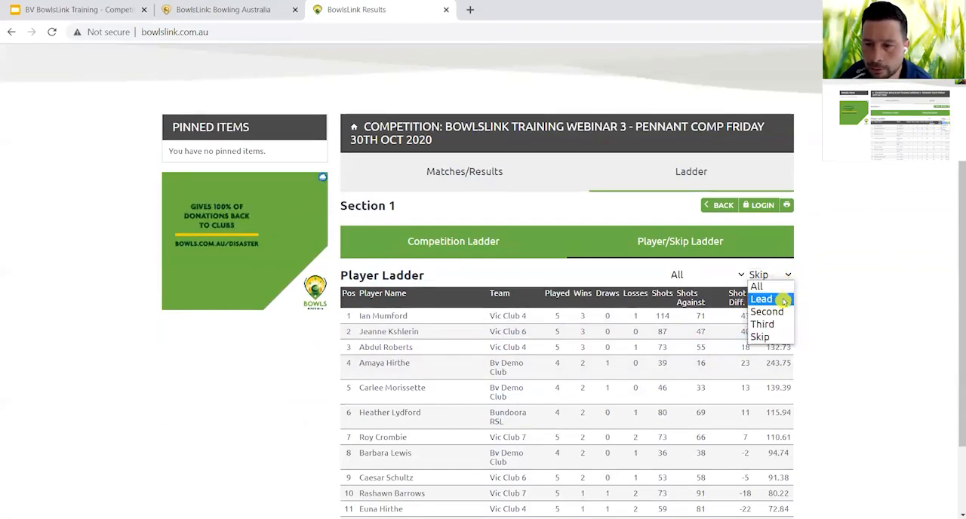
pyautogui.click(783, 301)
pyautogui.scroll(-3, 831, 382)
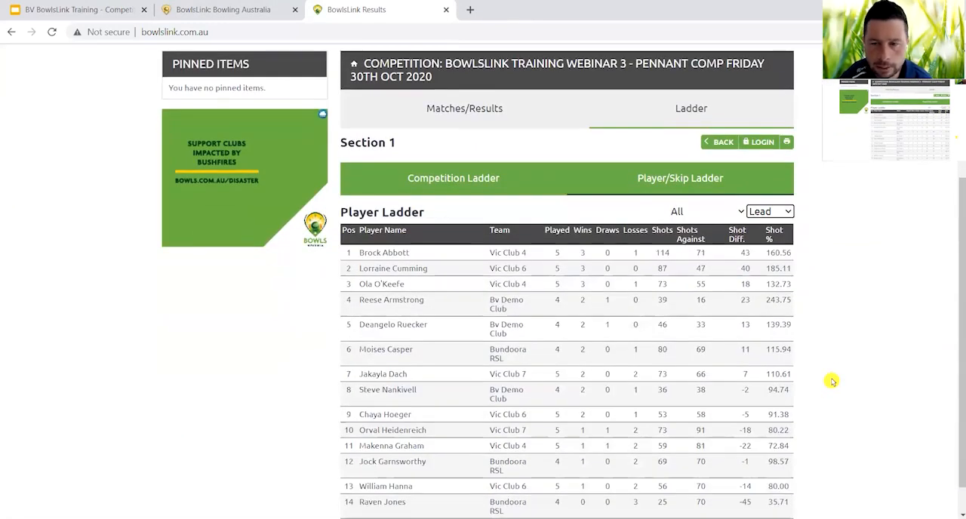
pyautogui.scroll(3, 831, 382)
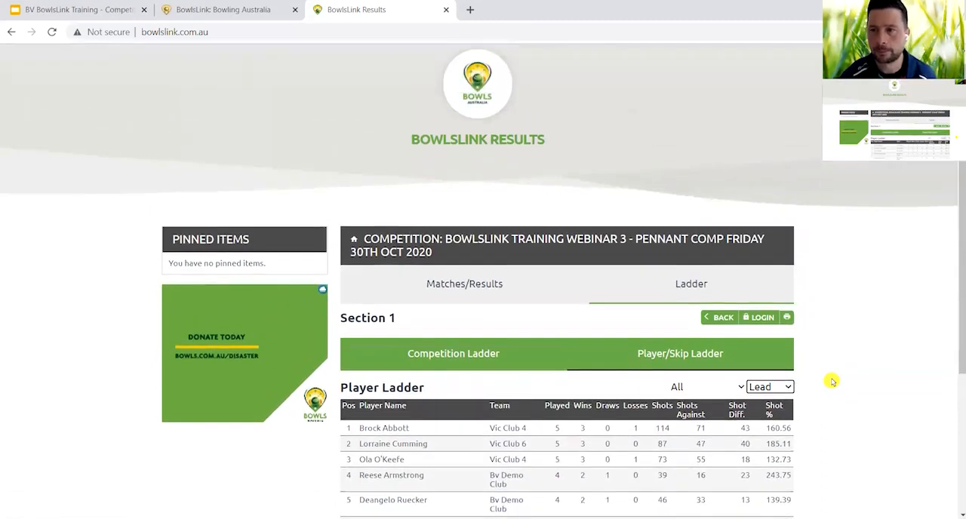
pyautogui.scroll(1, 831, 382)
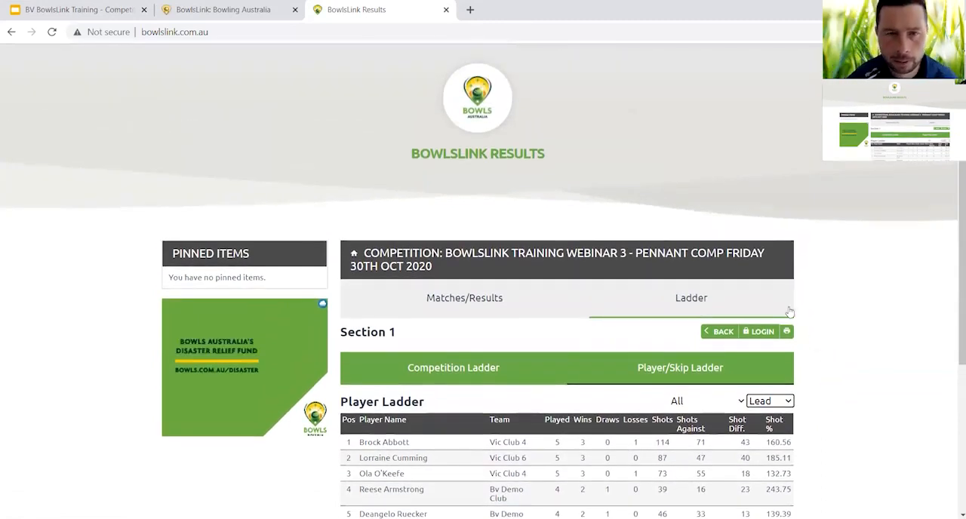